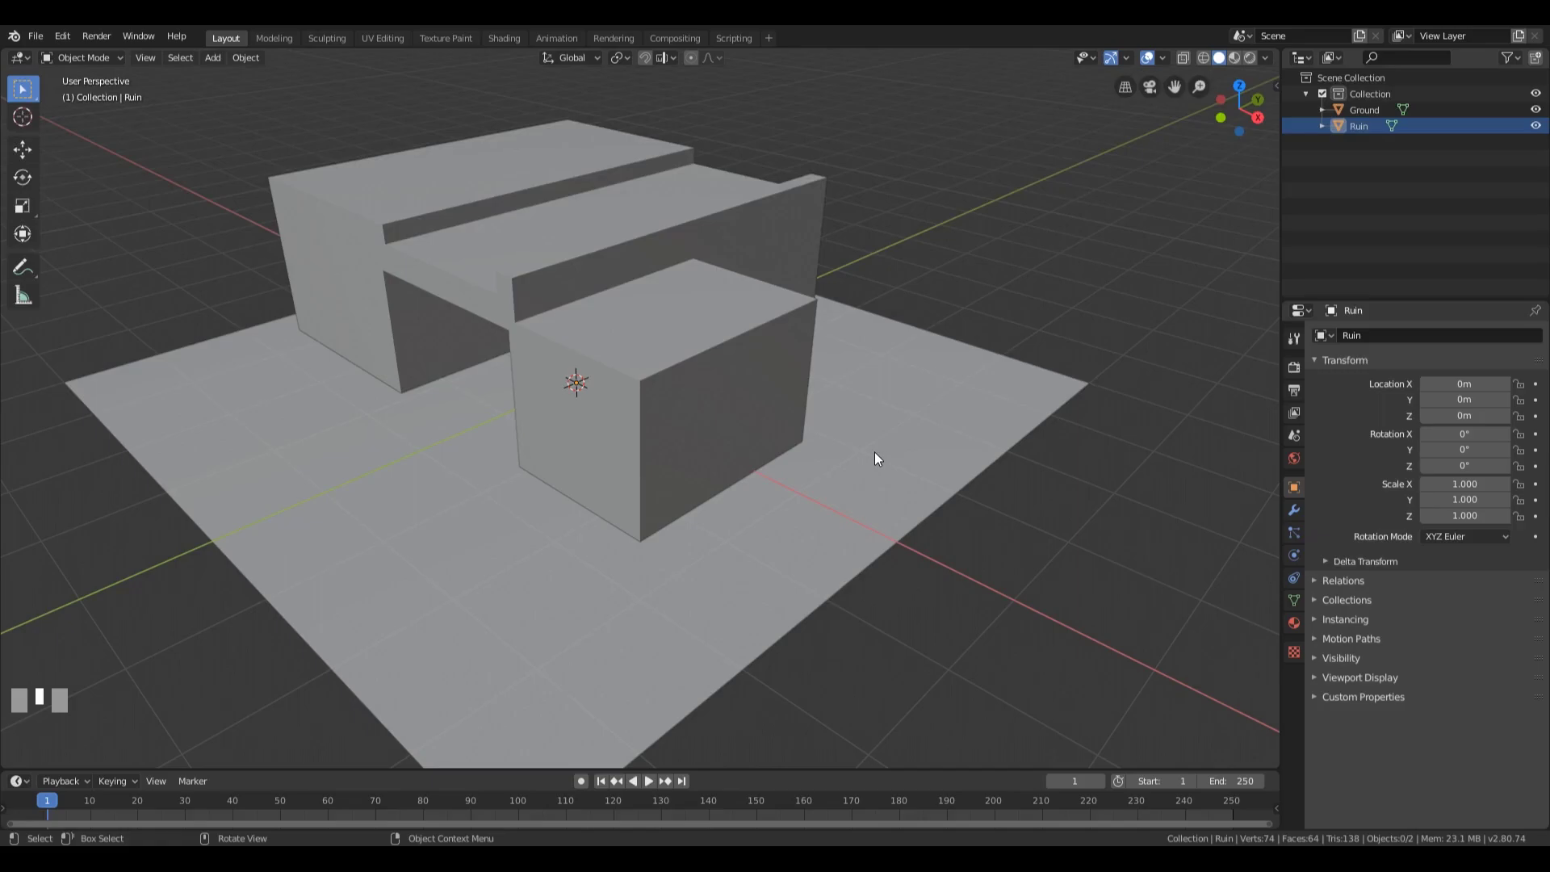
- Add a plane mesh and move it 3 m along the X axis to the edge of the ground
key("shift+a")
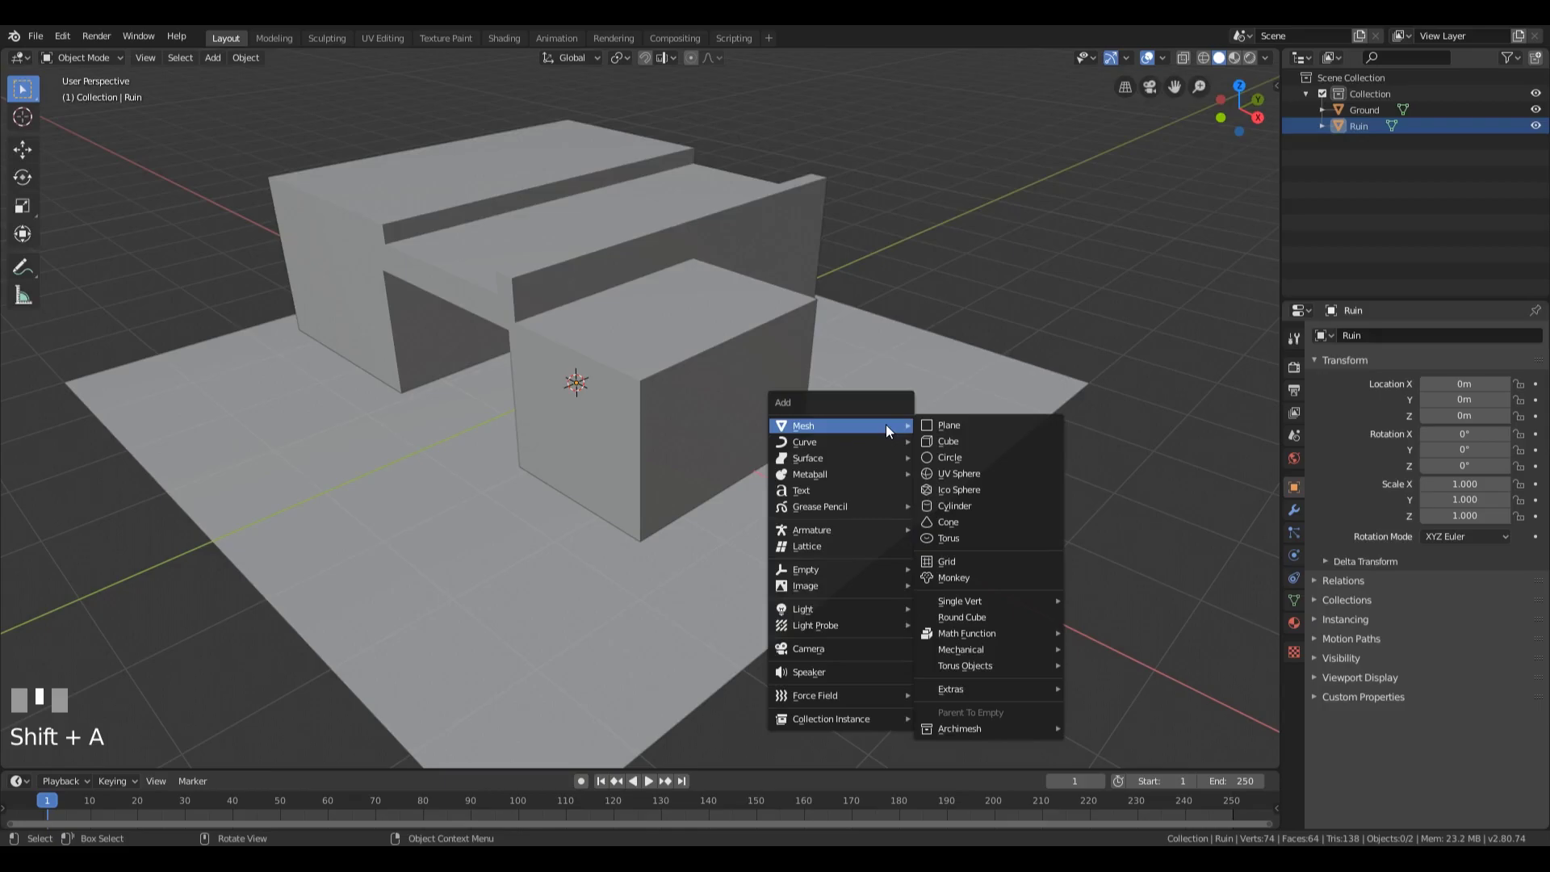
left_click(1000, 428)
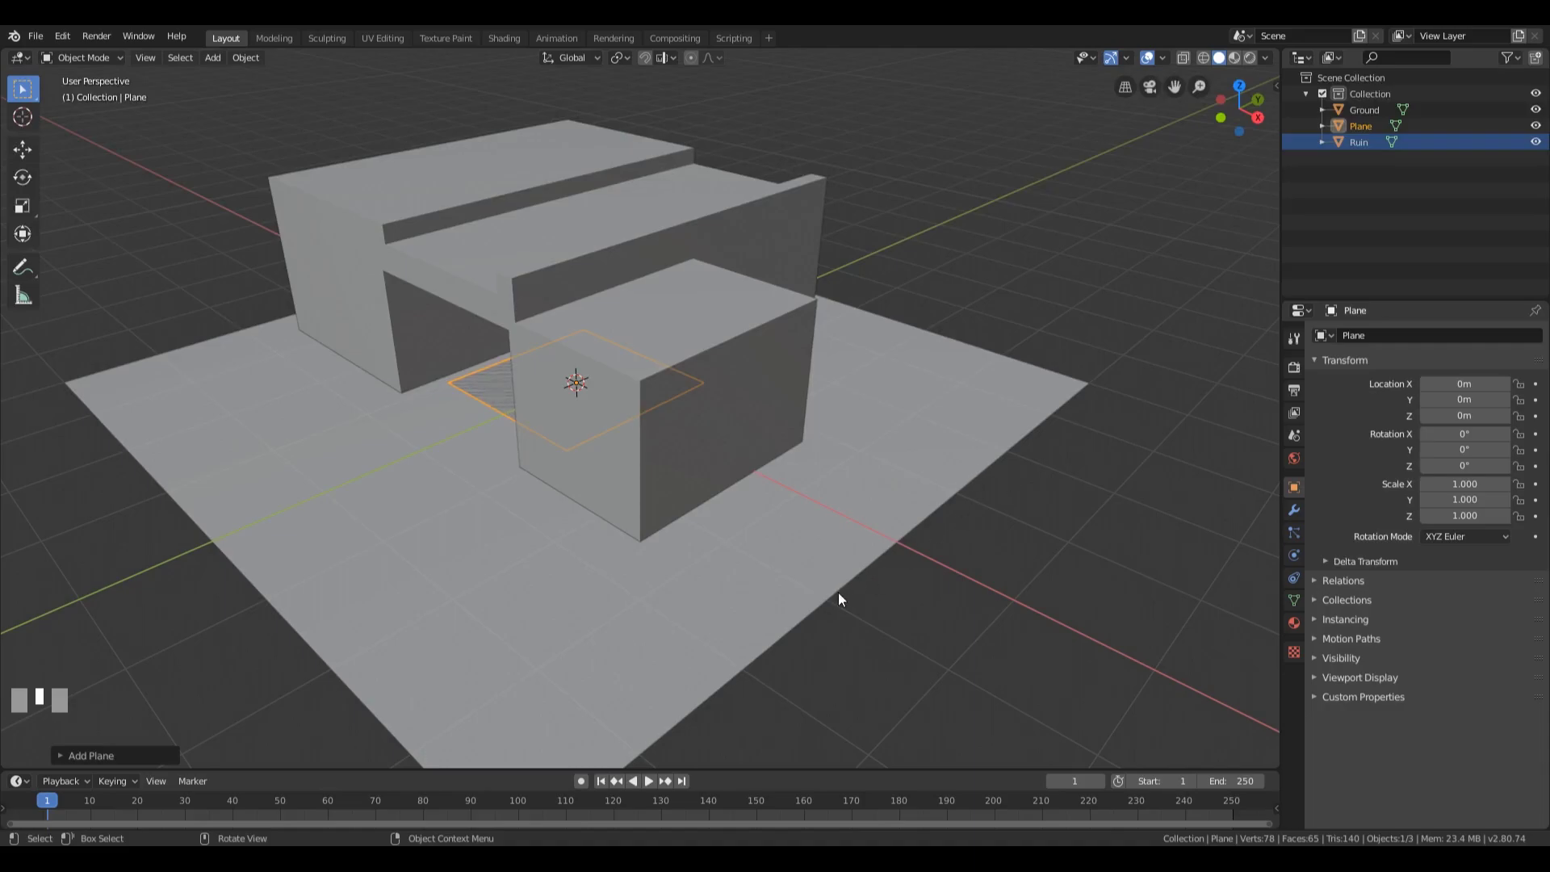
key("g")
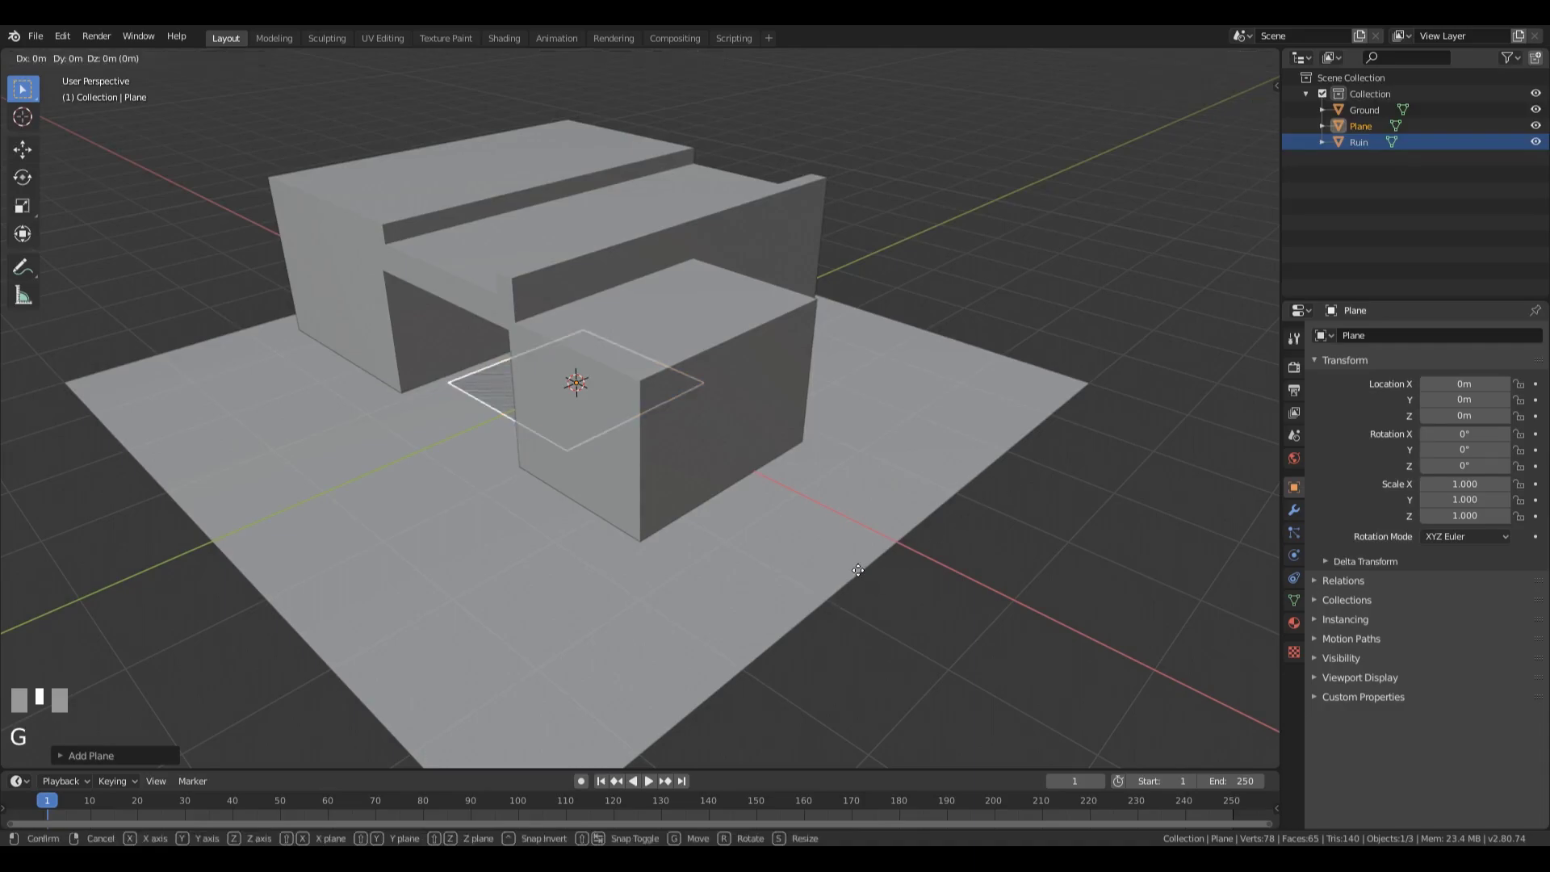
key("x")
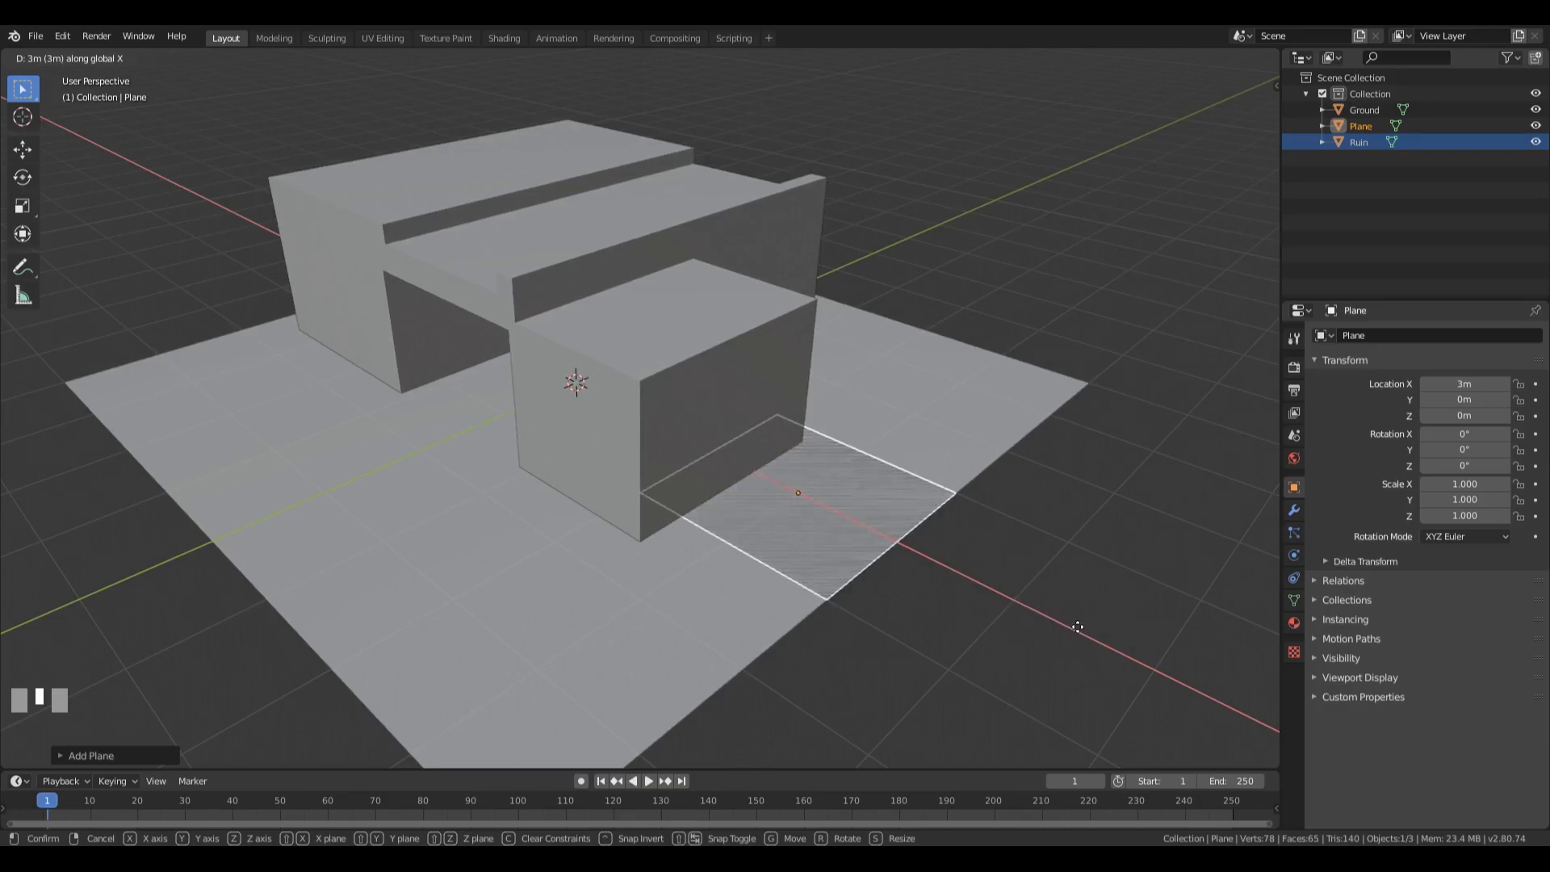
left_click(1078, 626, "ctrl")
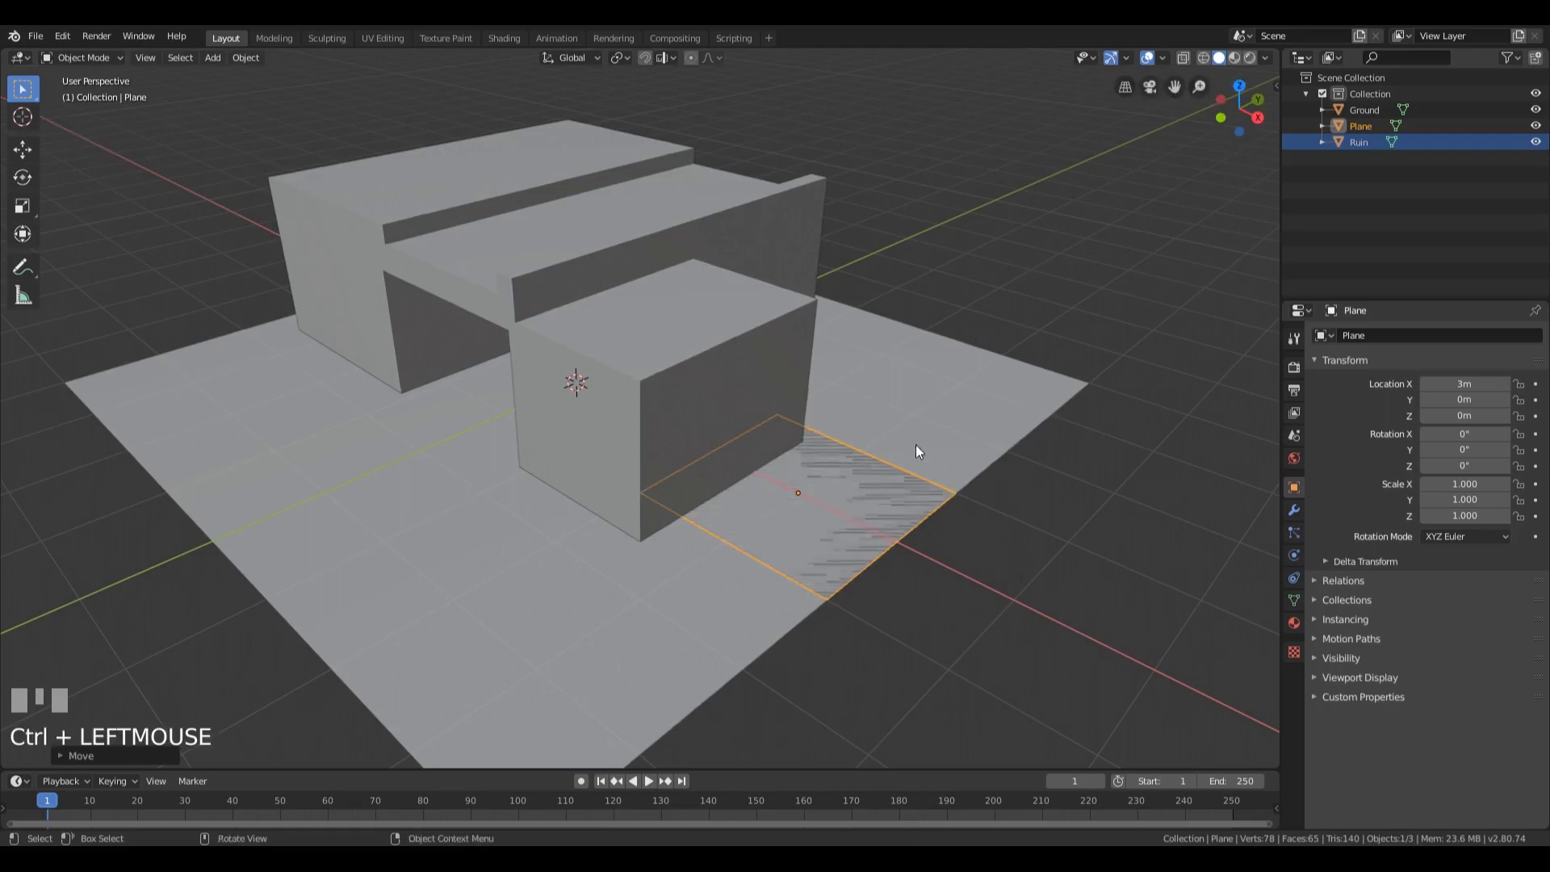
- In Edit Mode with wireframe shading, move the plane's edge nearest the ruin 1.8 m along X to narrow it into a strip
middle_click_drag(956, 449, 902, 450, "shift")
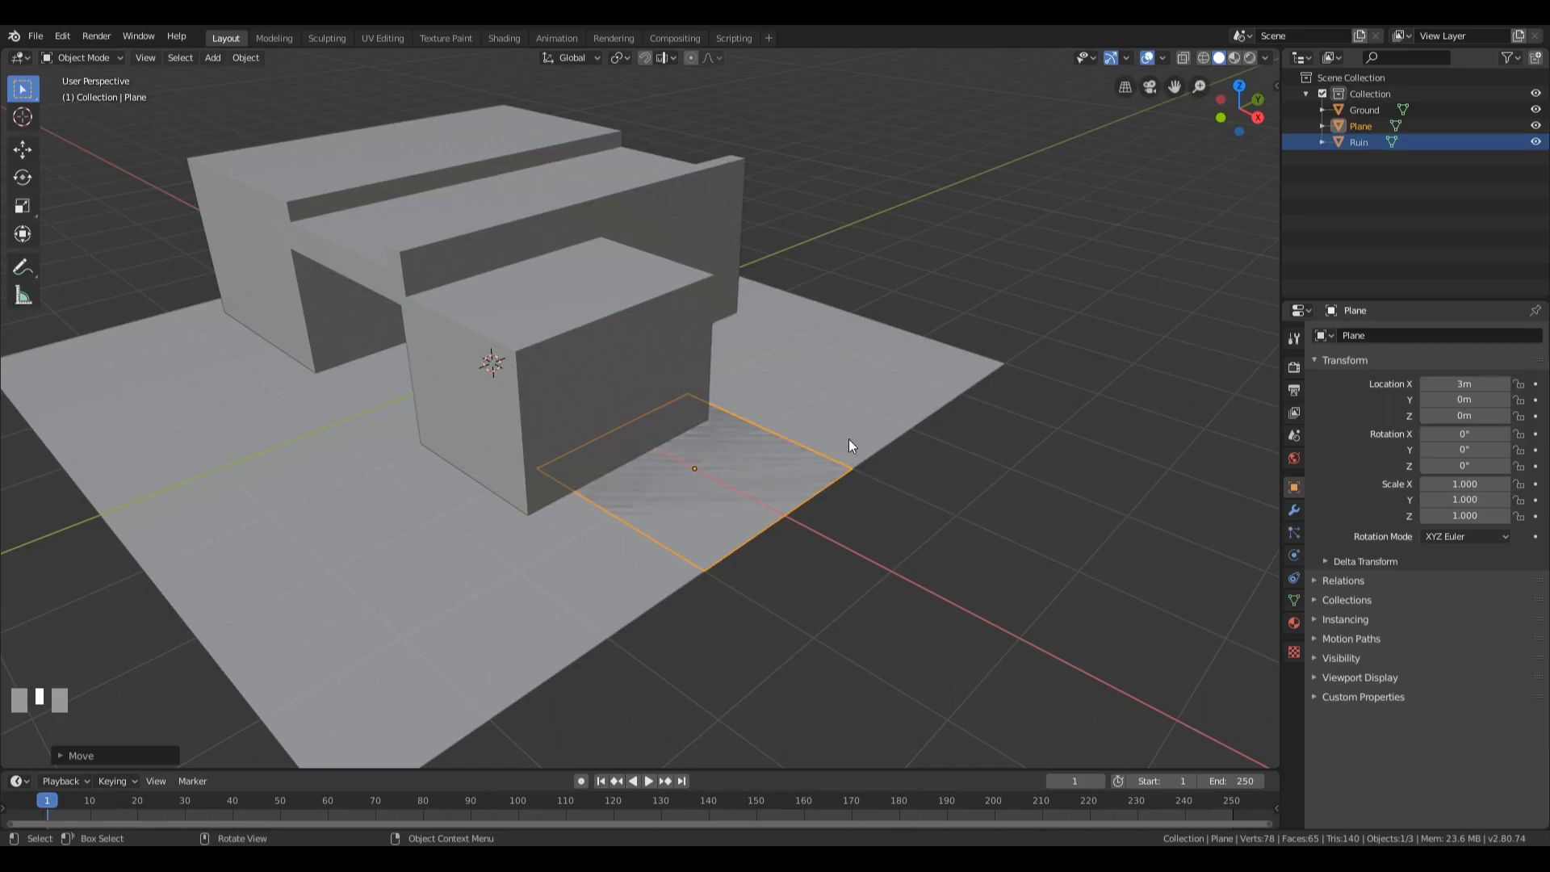
key("Tab")
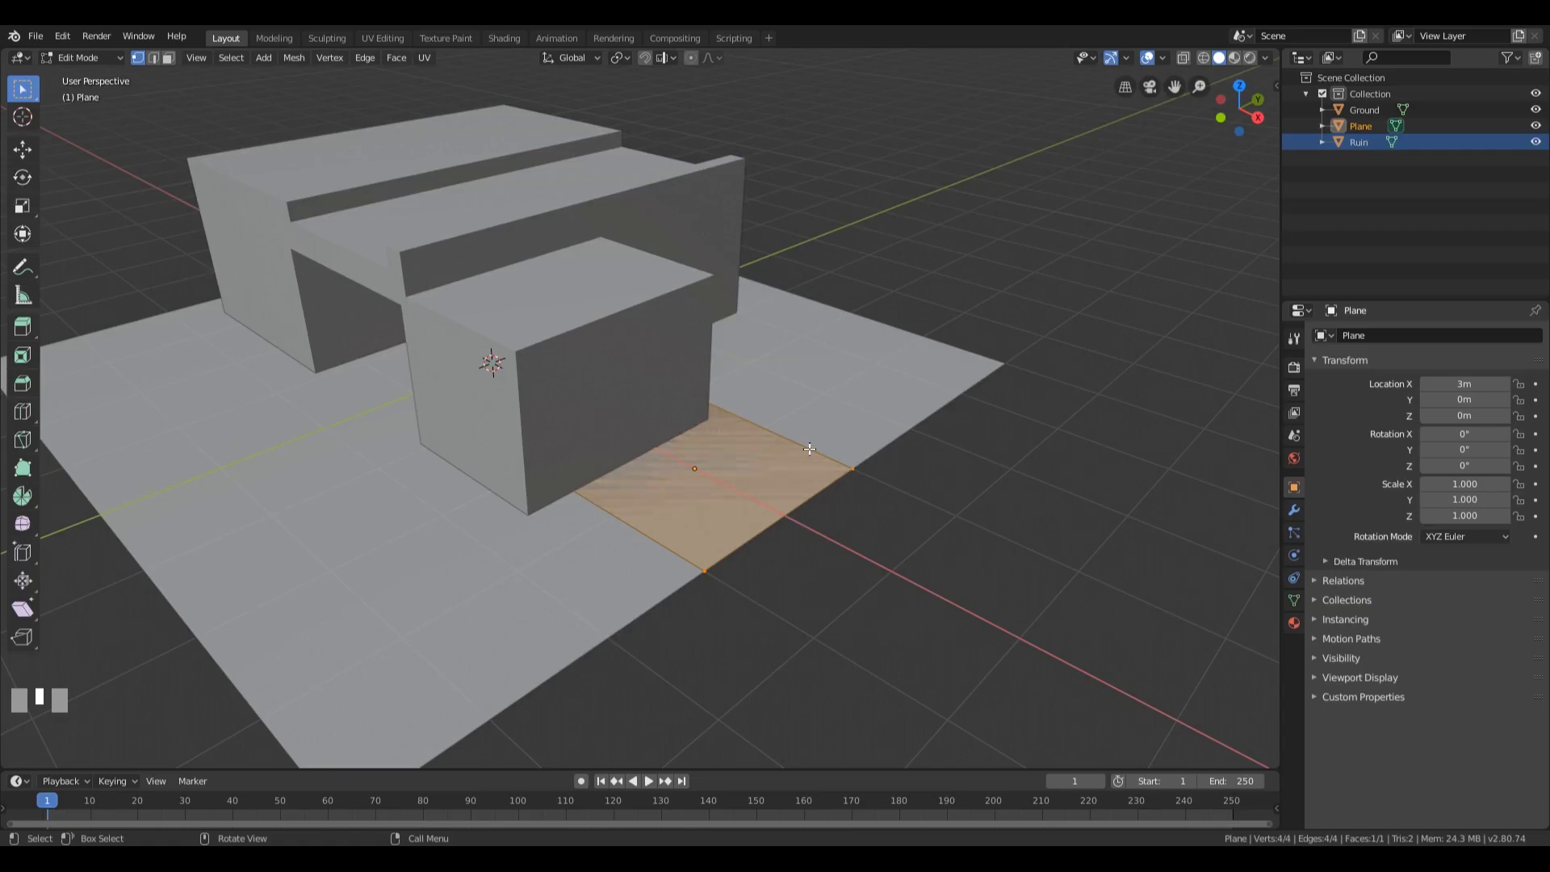
key("KP_7")
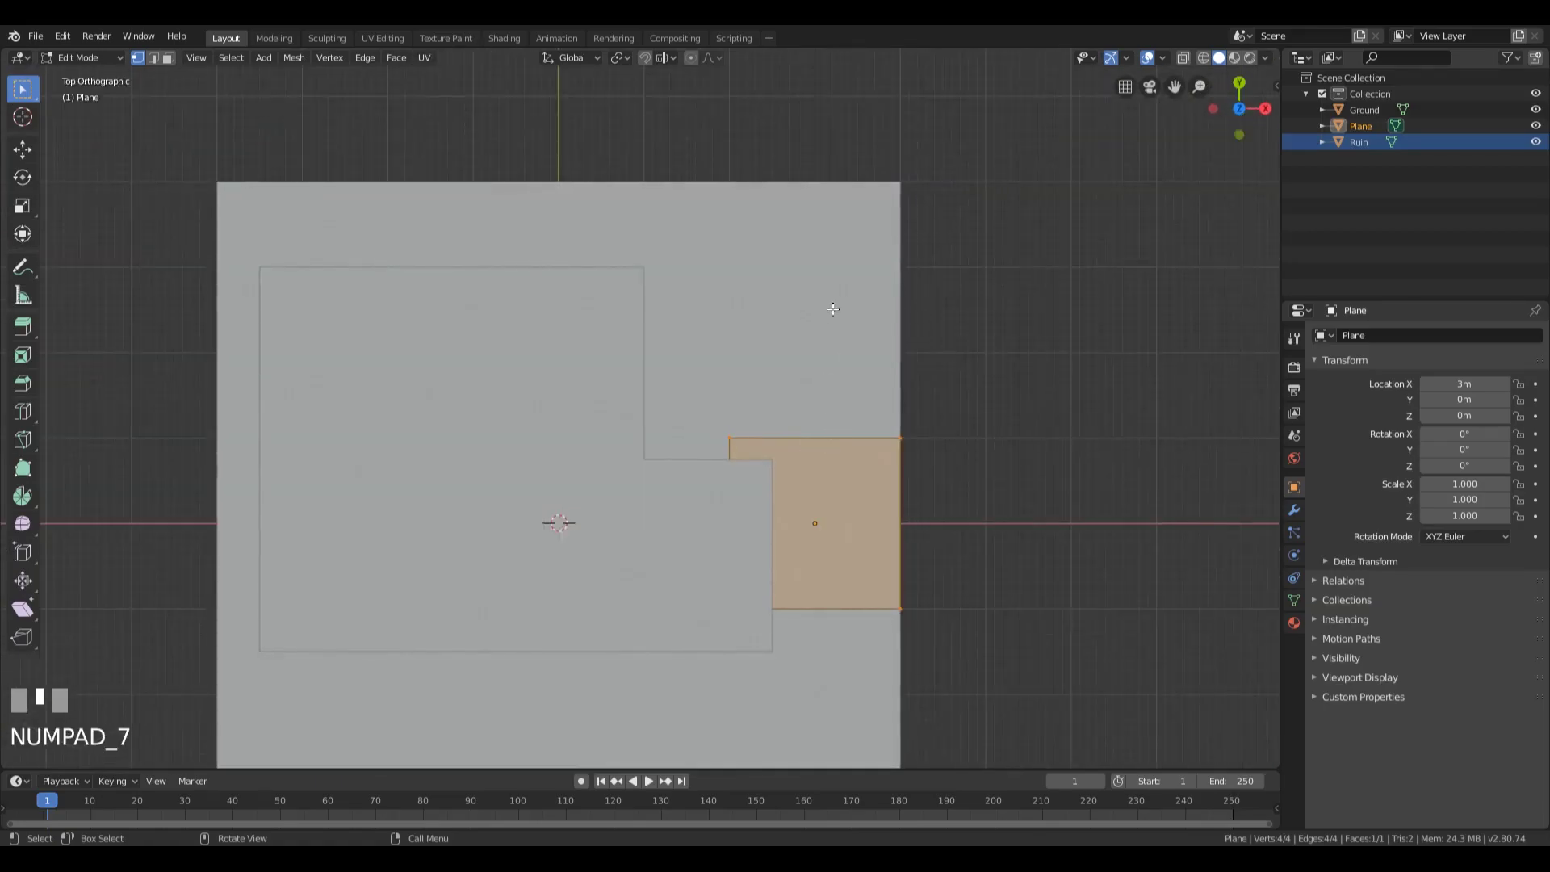
key("z")
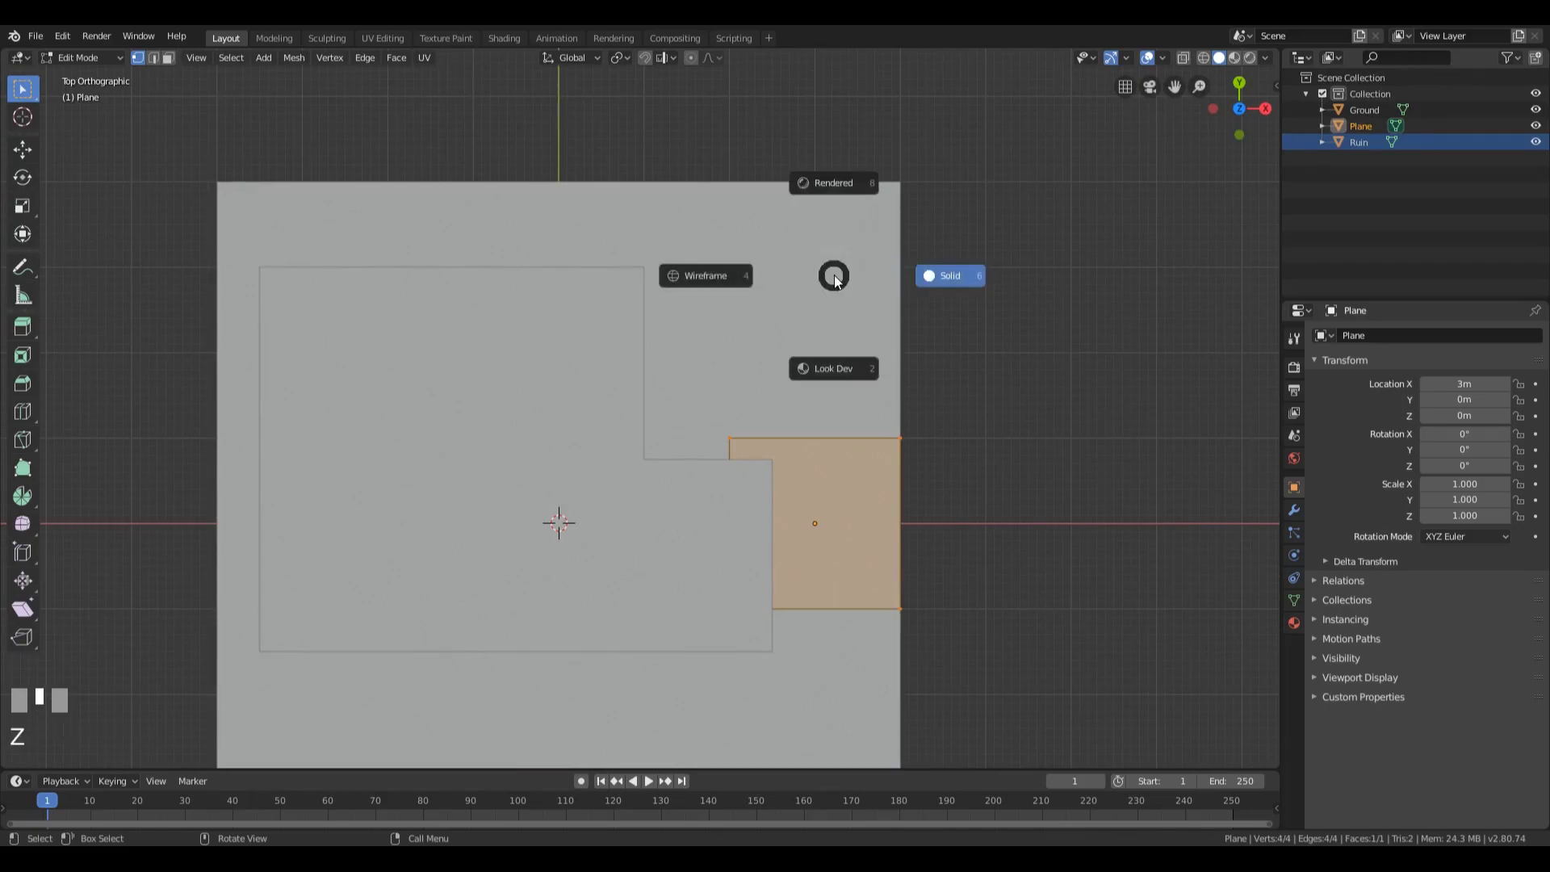
left_click(800, 277)
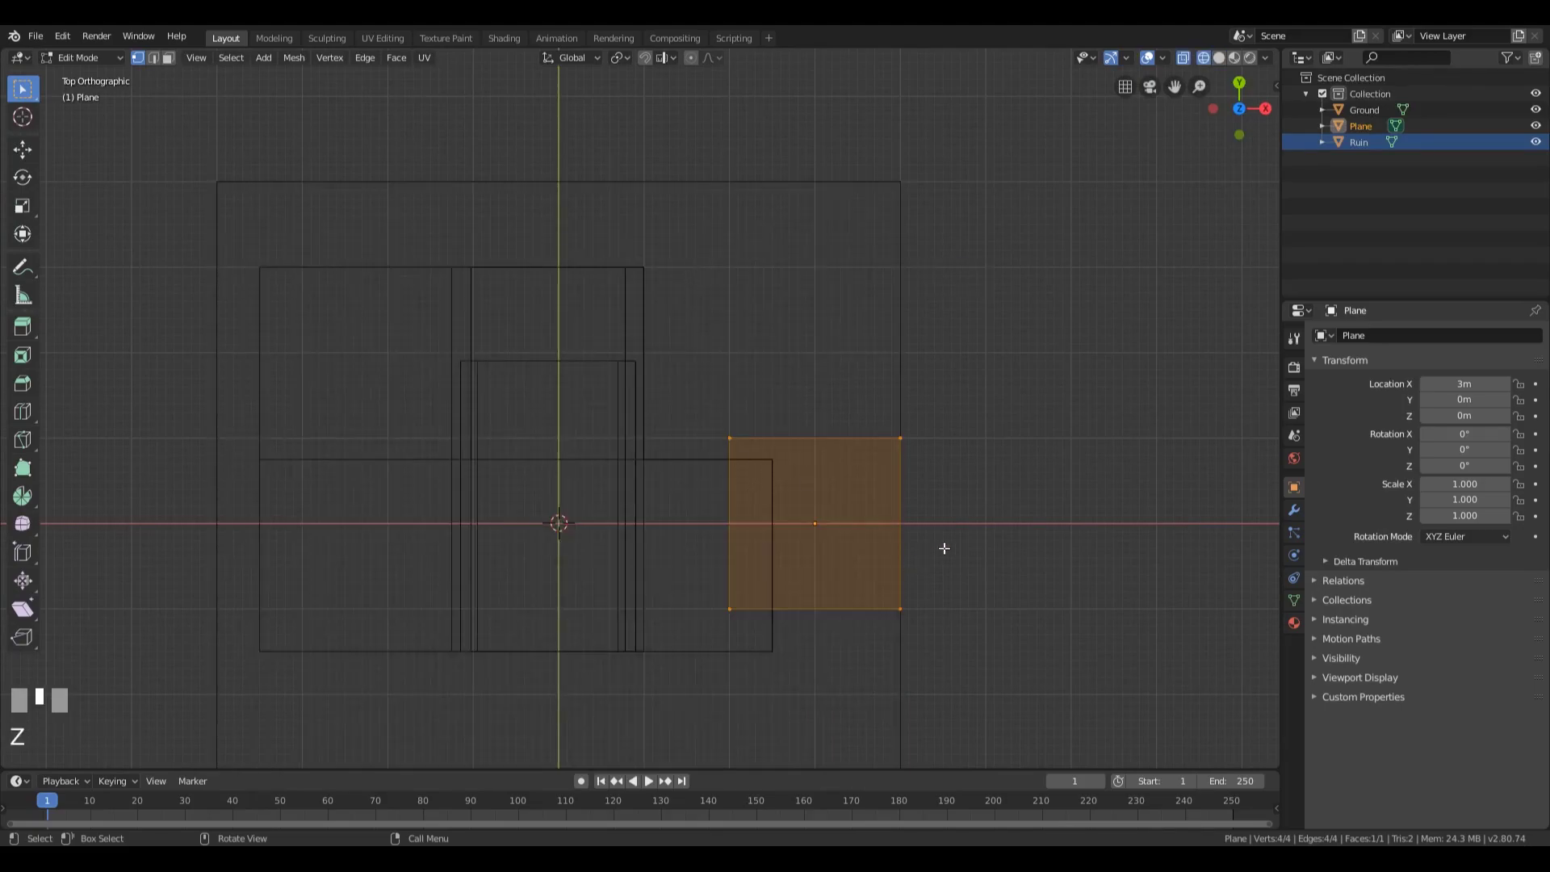
middle_click_drag(928, 550, 923, 401, "shift")
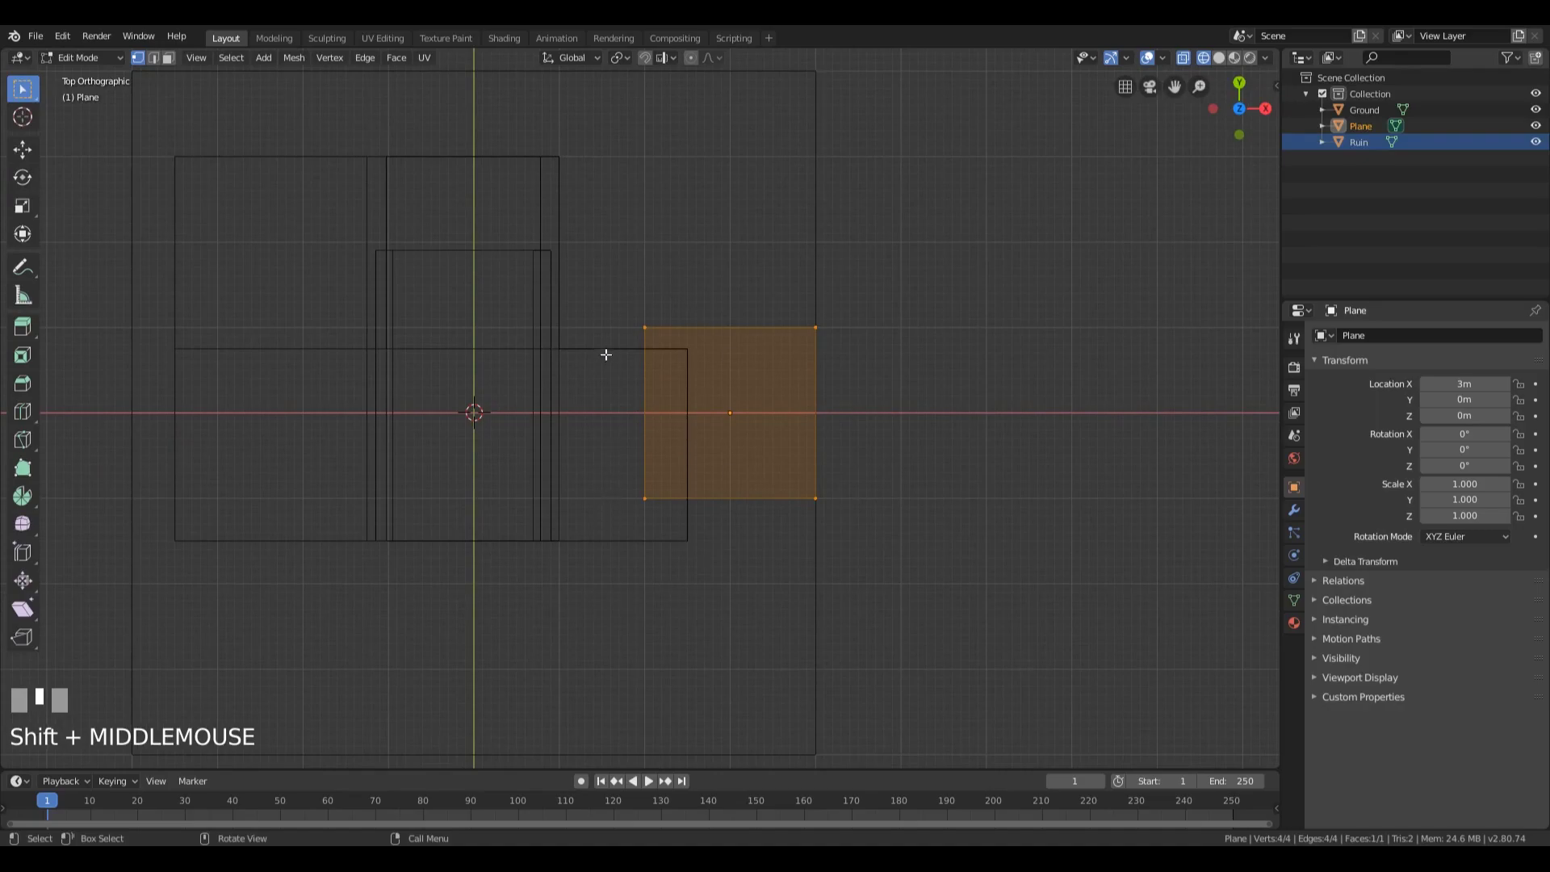
left_click_drag(602, 245, 695, 595)
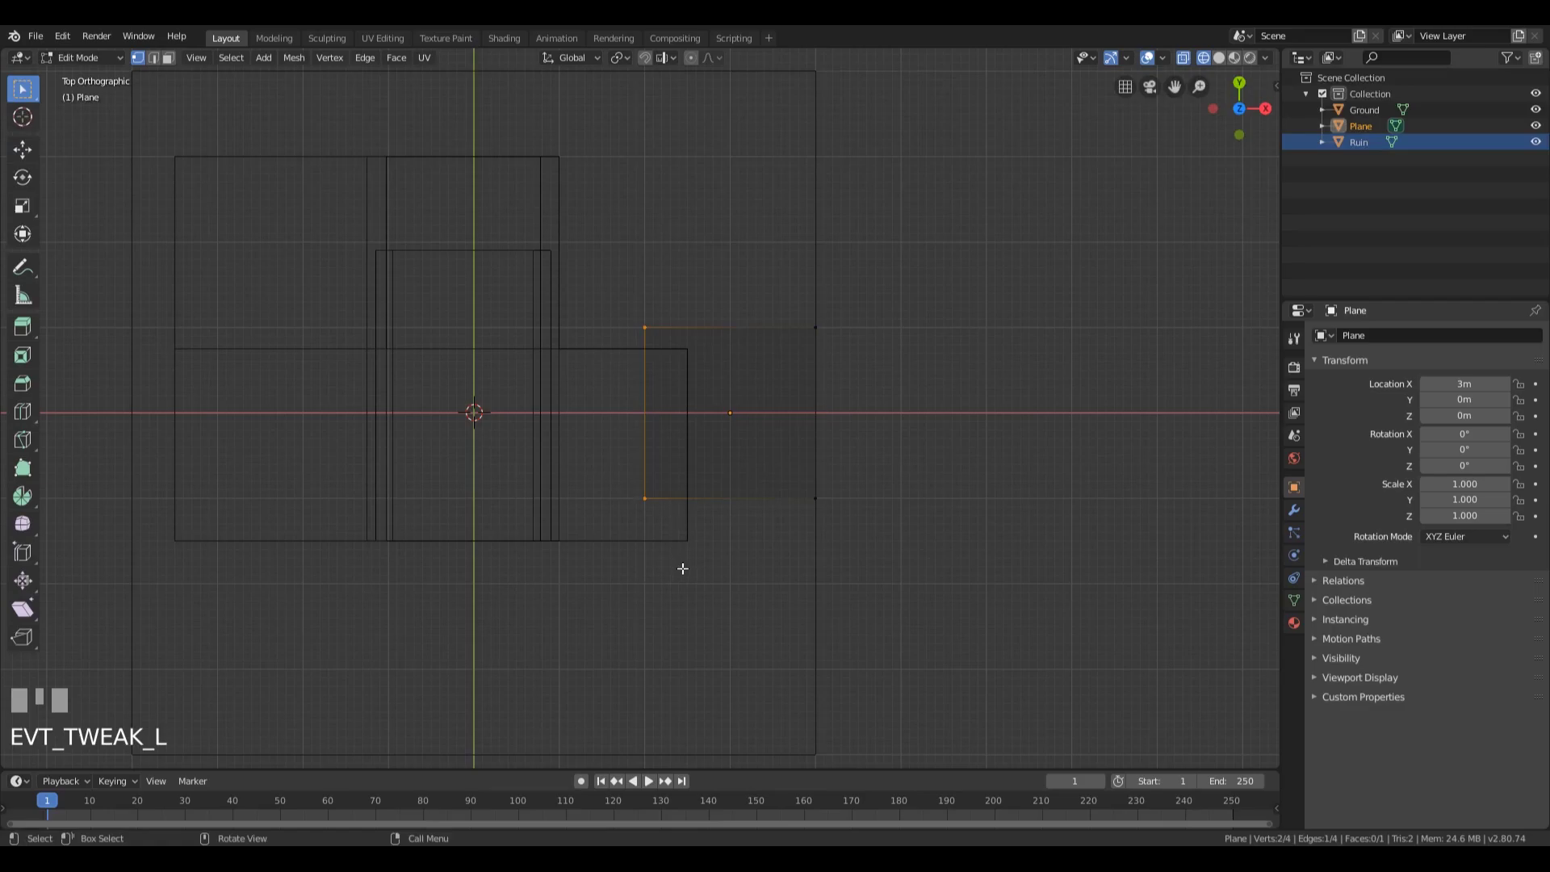
key("g")
key("x")
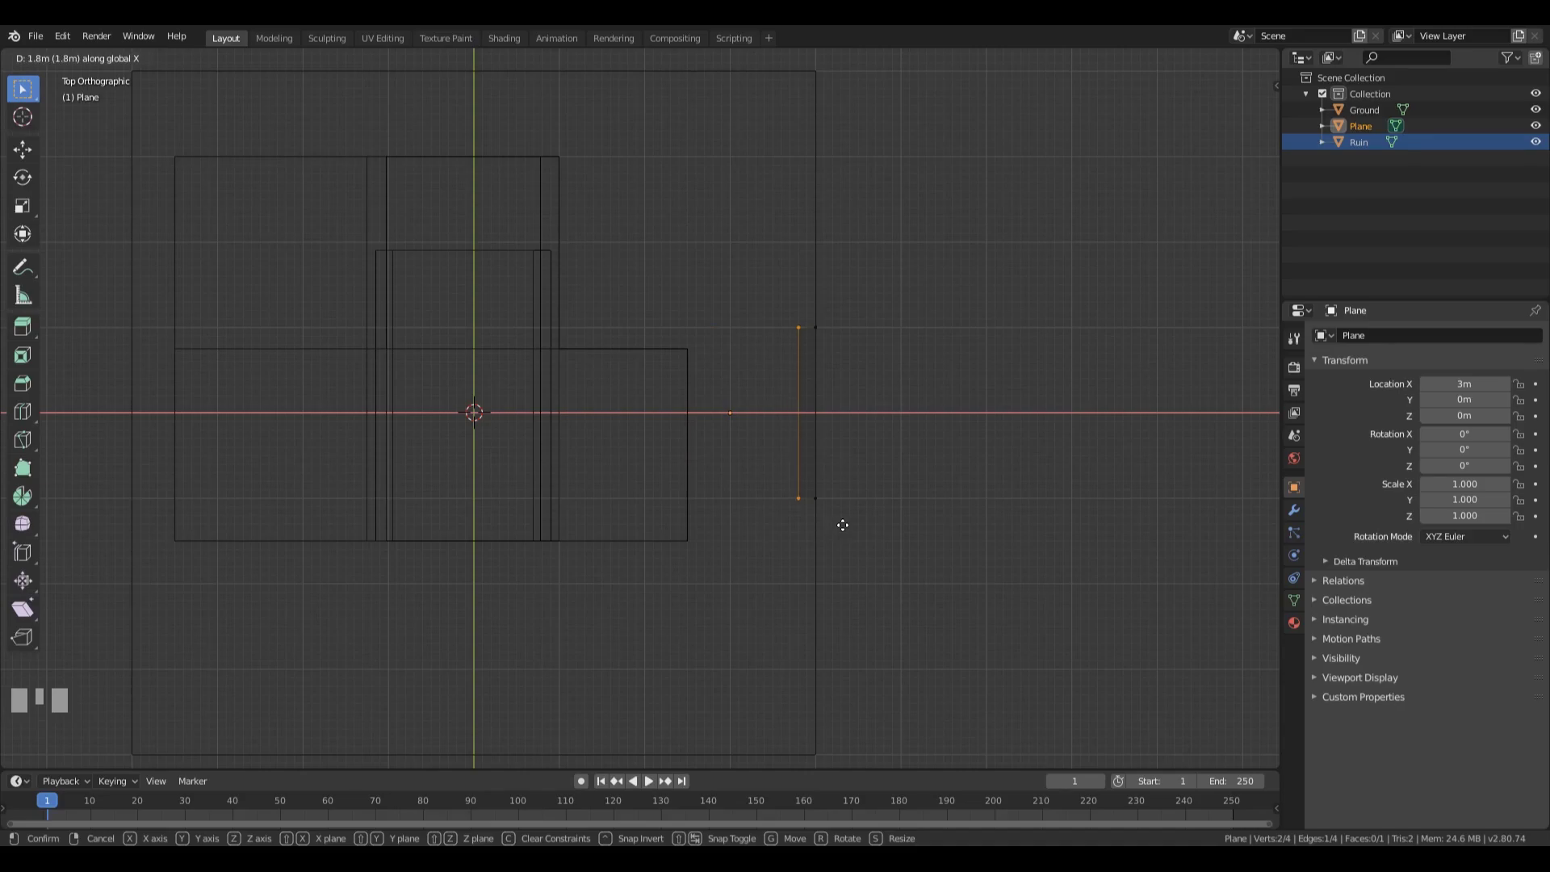
left_click(843, 524, "ctrl")
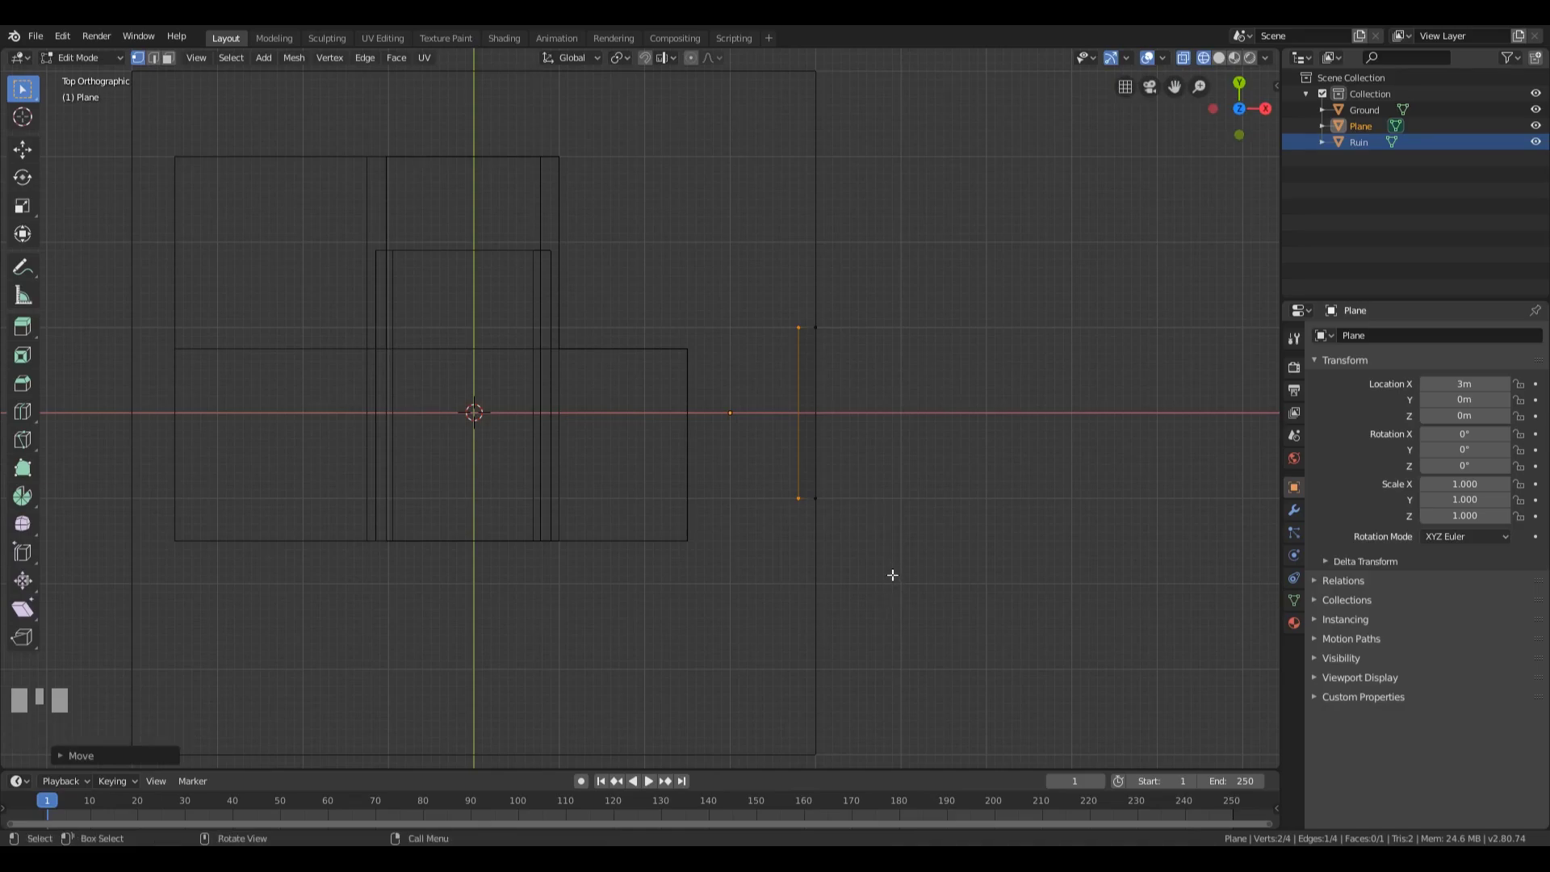
- Raise the whole strip's geometry 0.2 m along the Z axis
middle_click_drag(882, 585, 807, 477)
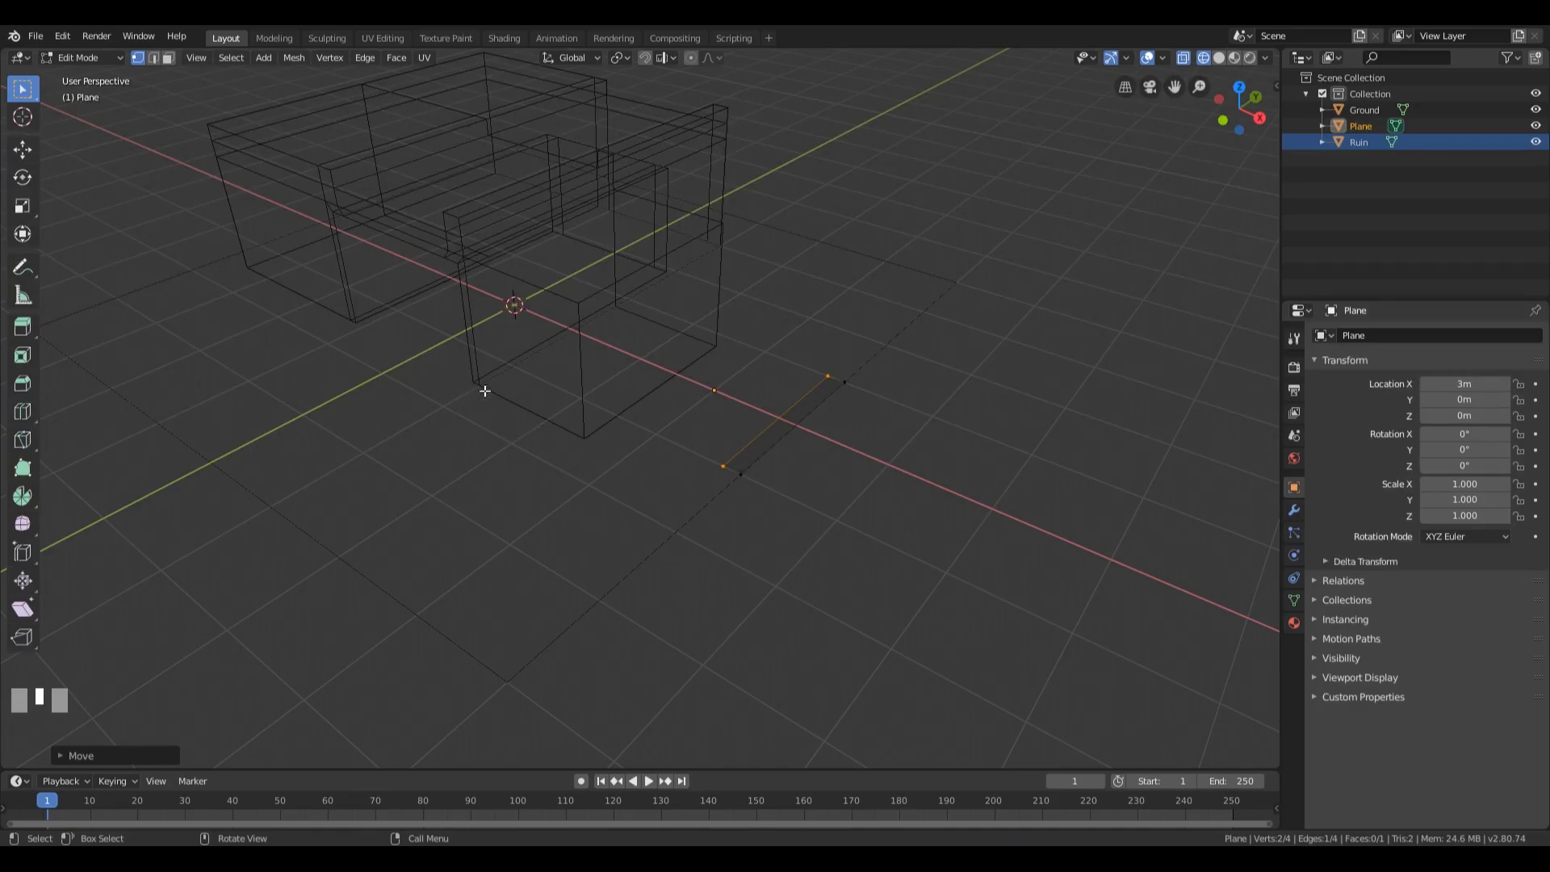
key("KP_7")
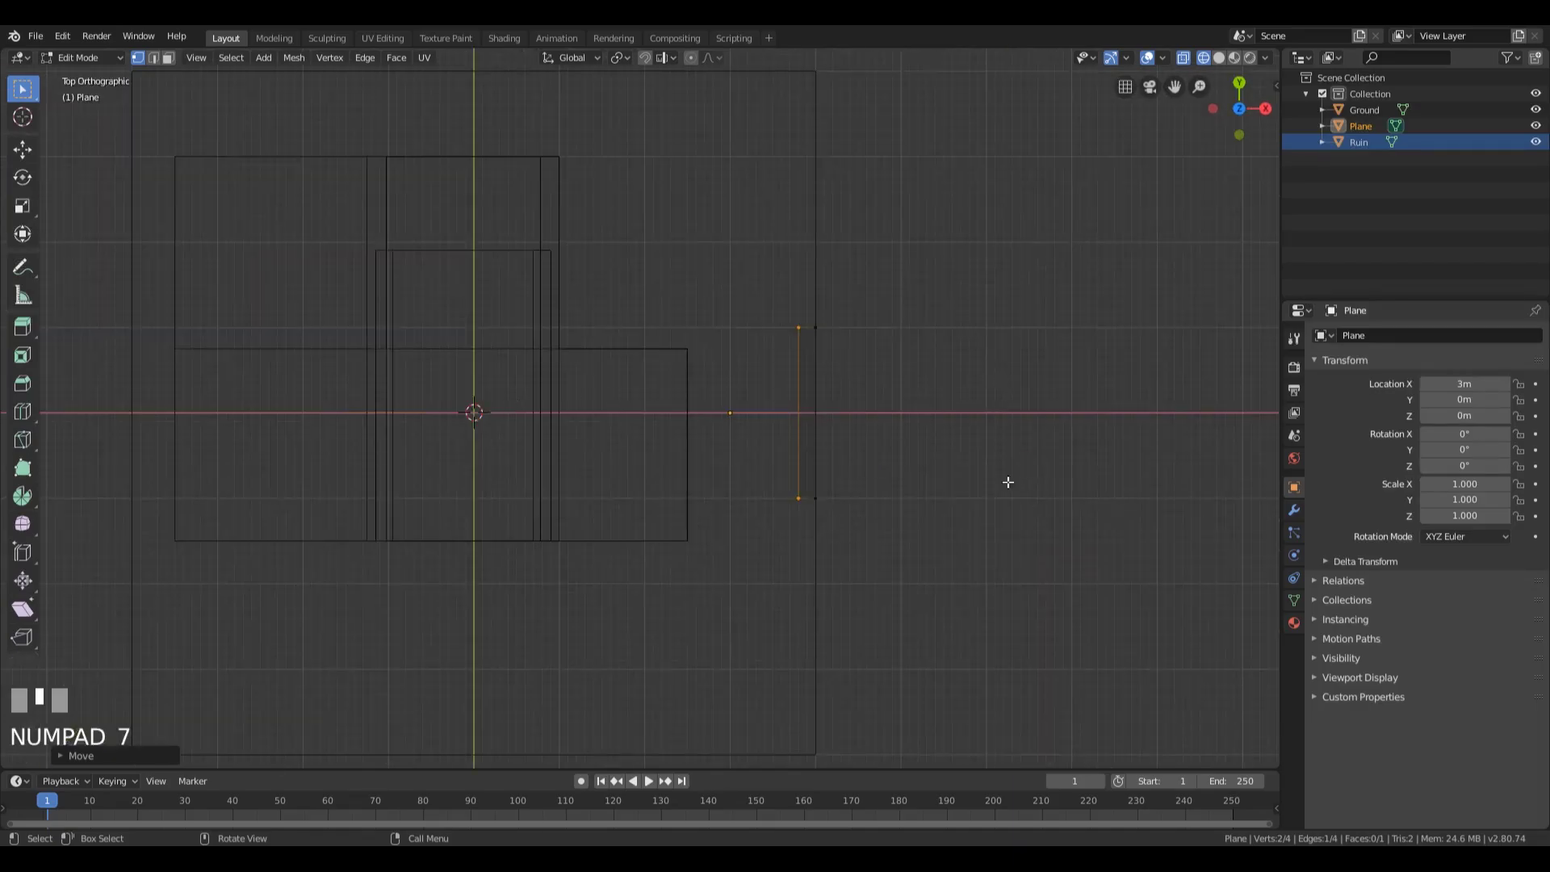
scroll(936, 447, "up", 3)
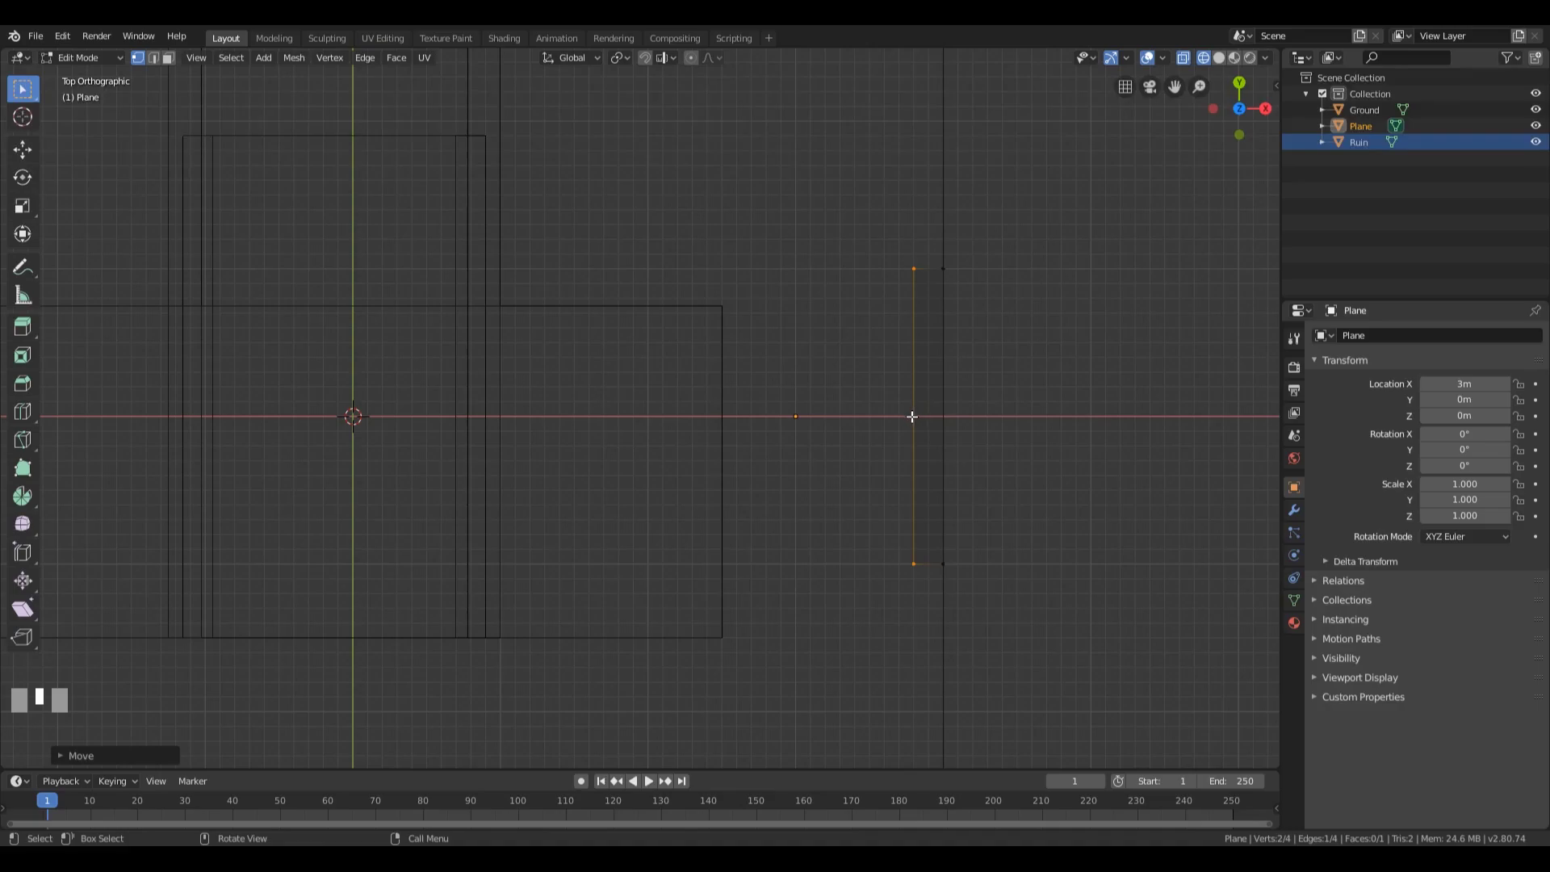
key("shift+ctrl+alt+KP_Divide")
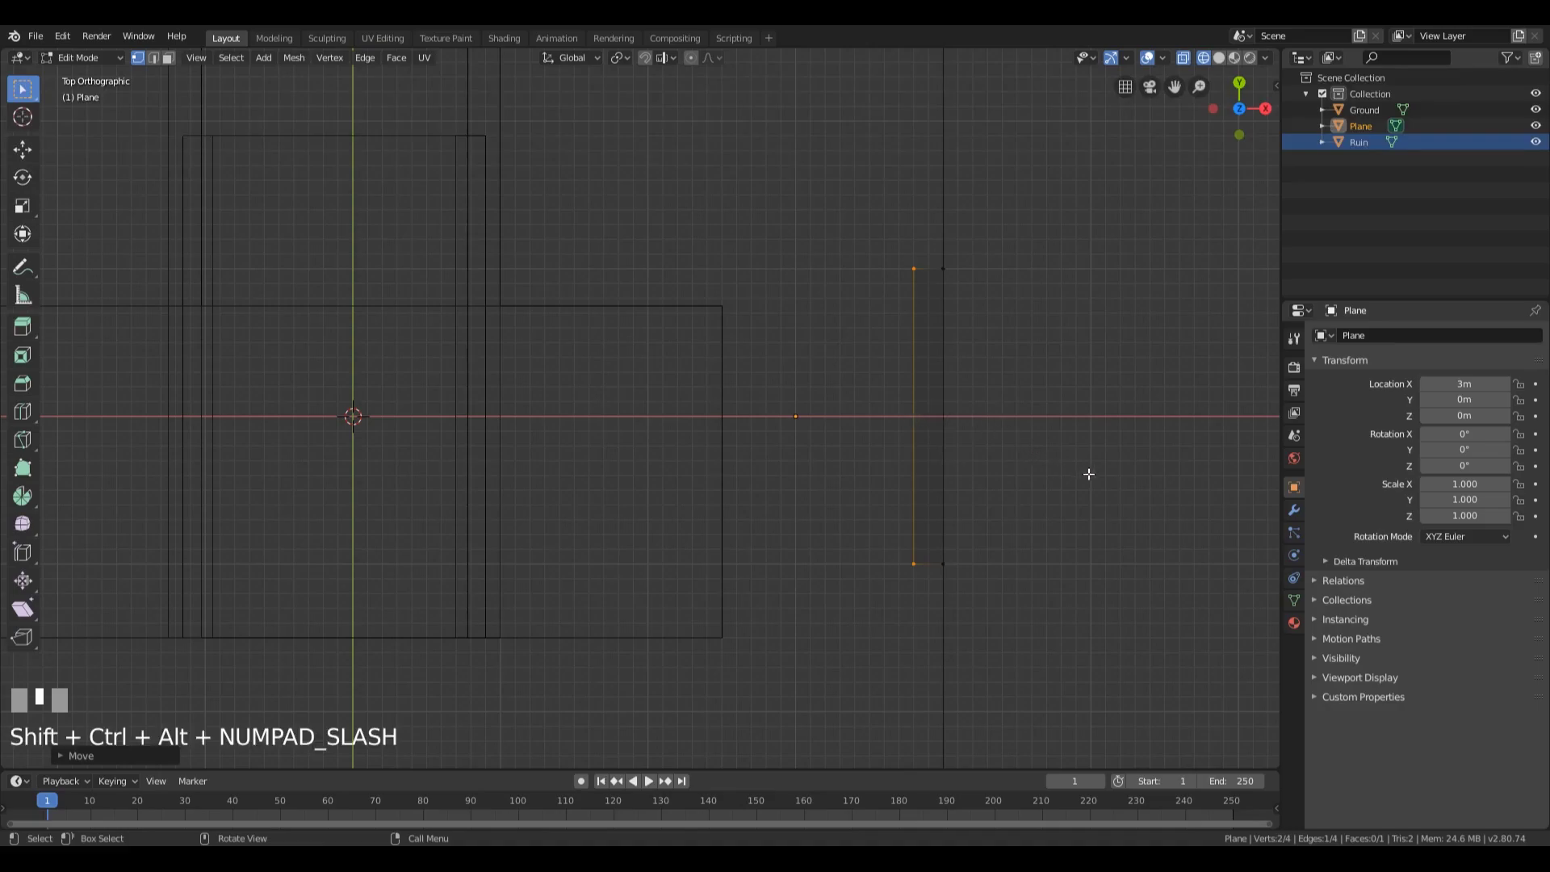
middle_click_drag(1097, 522, 958, 419)
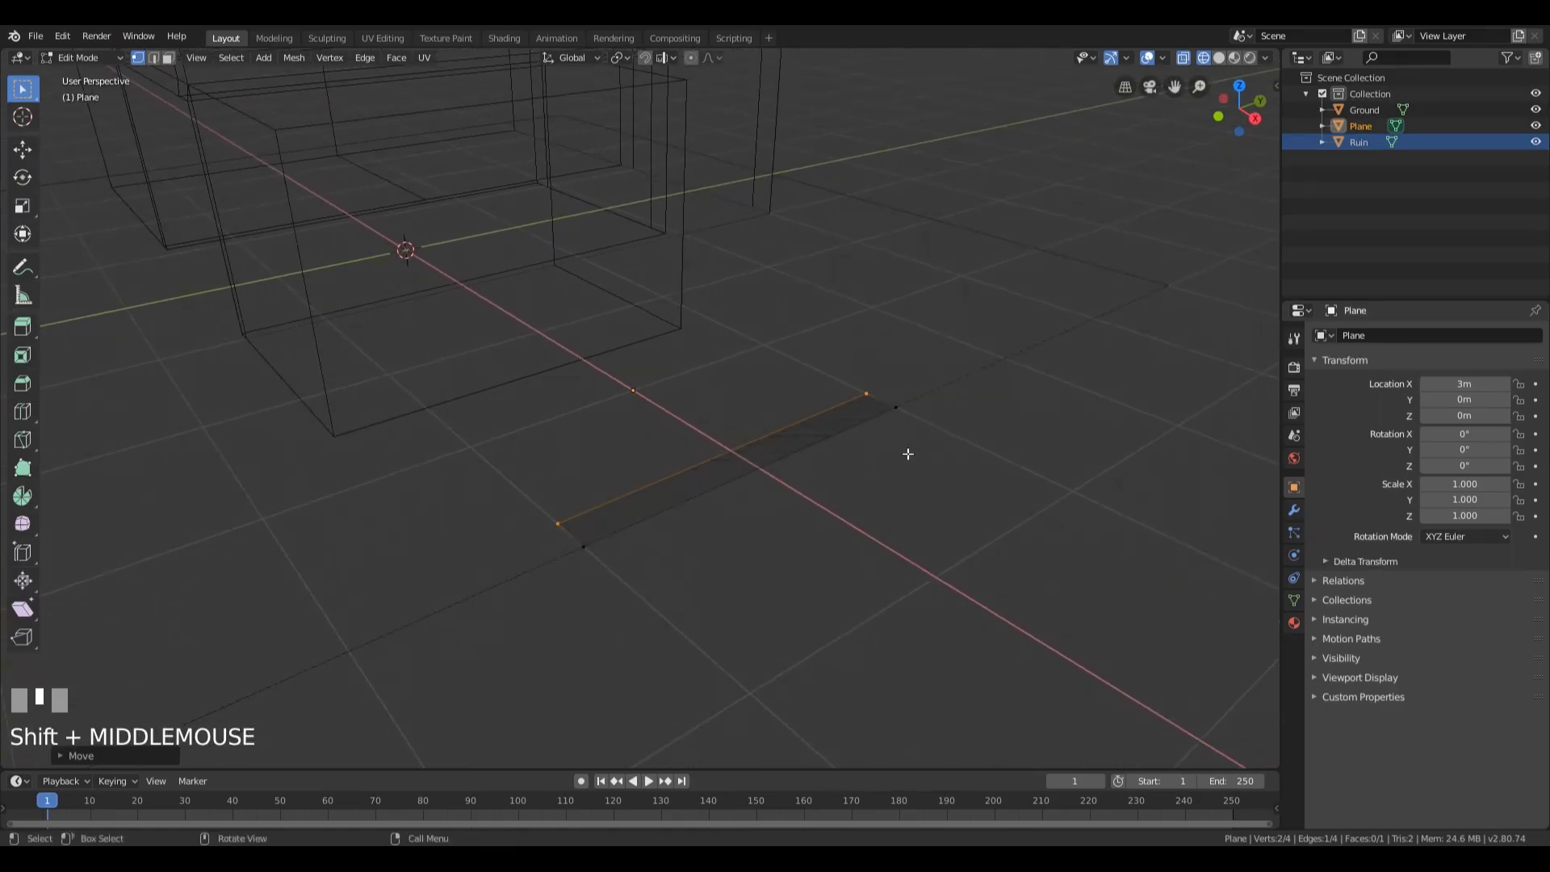
scroll(918, 450, "down", 1)
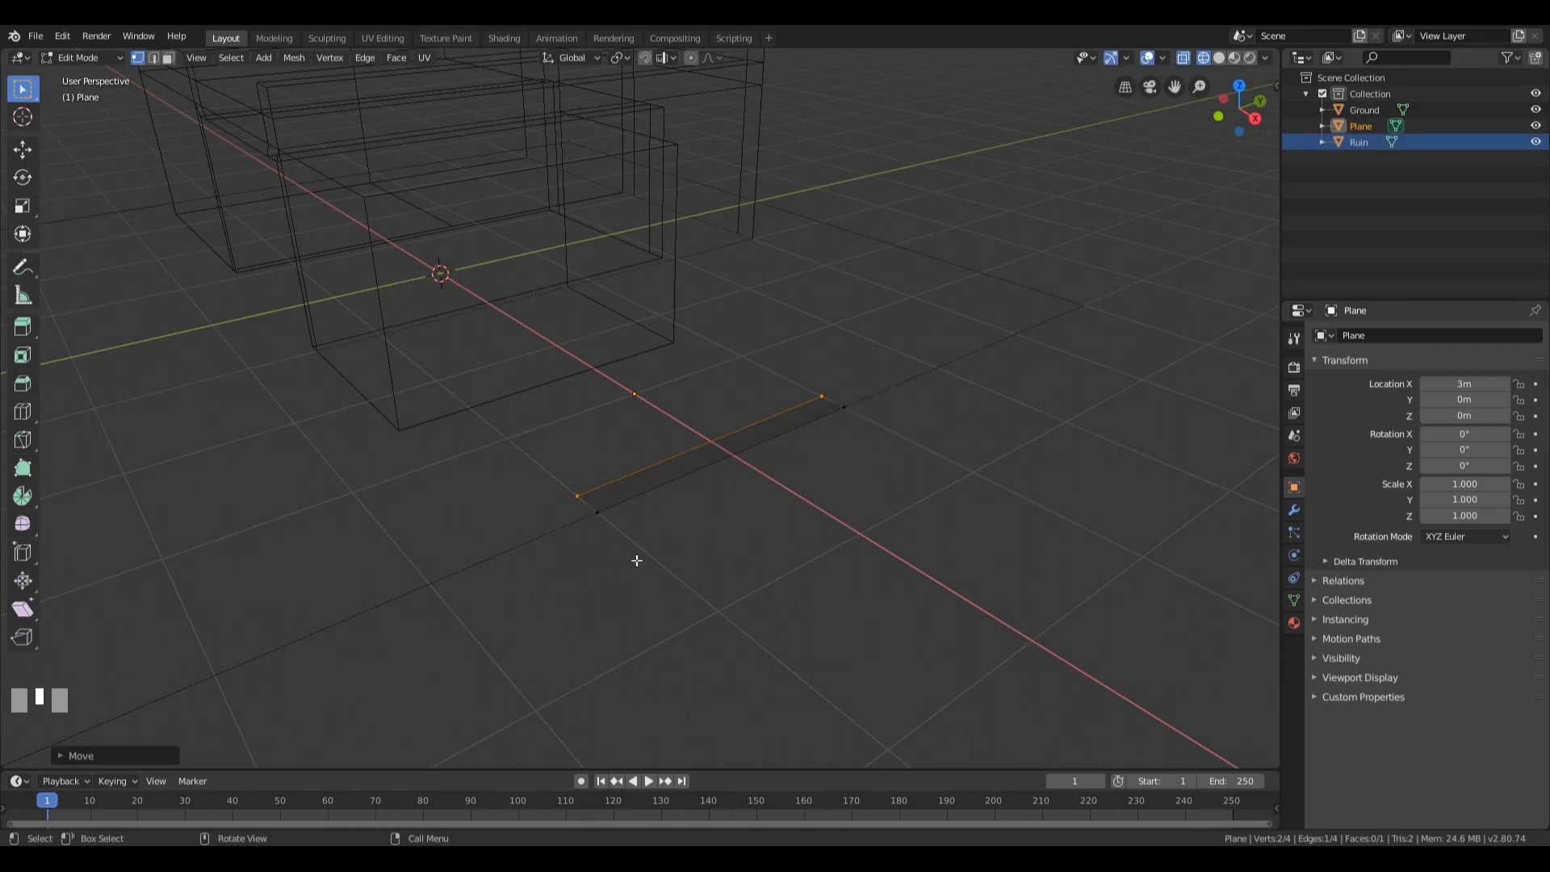
key("a")
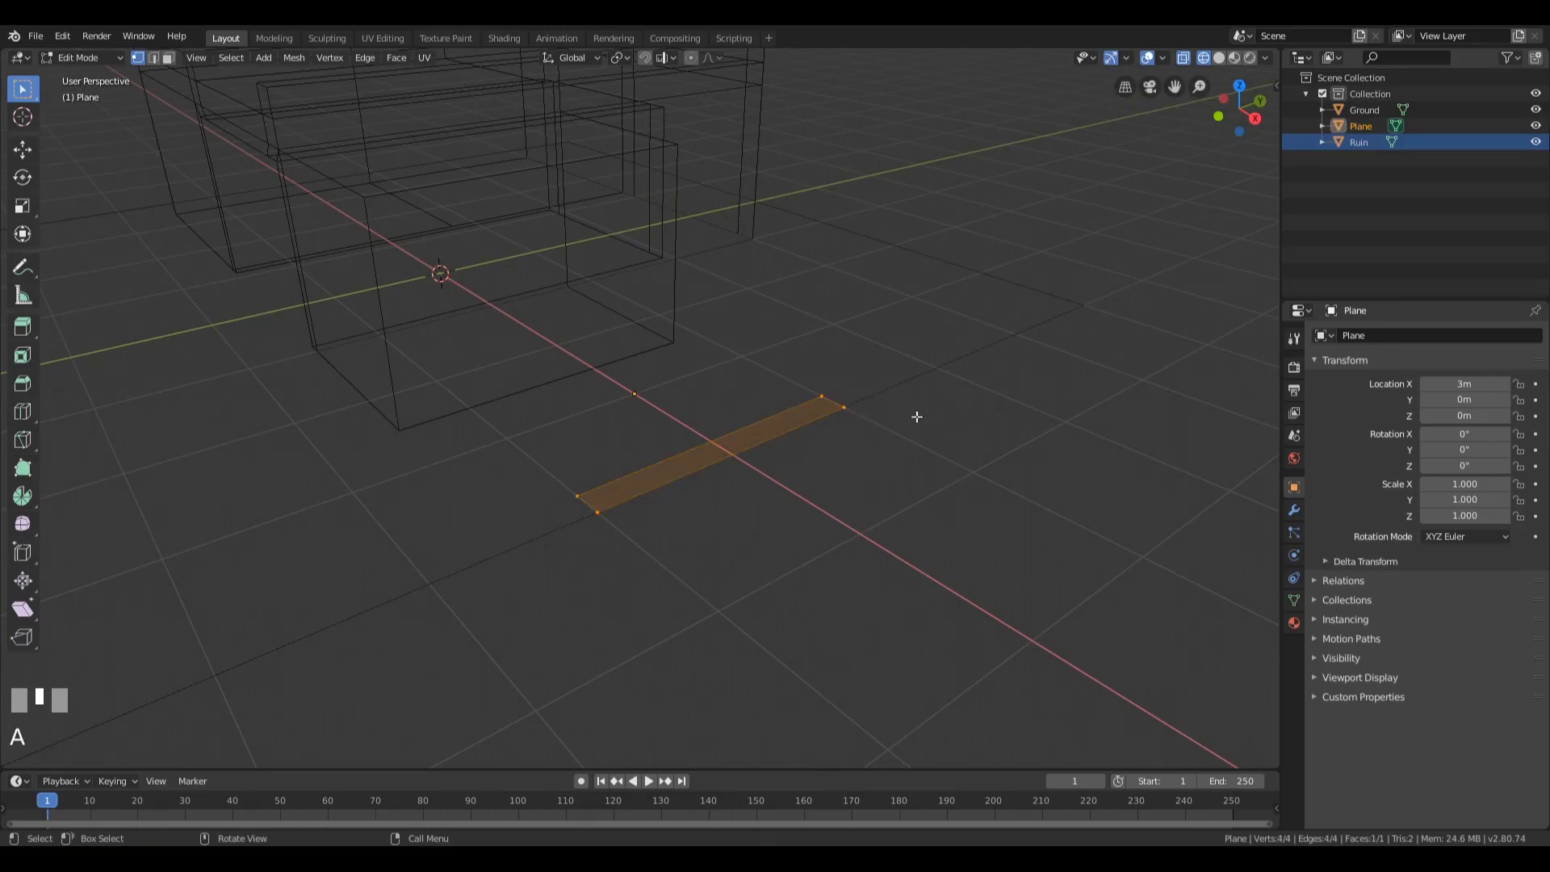
key("g")
key("z")
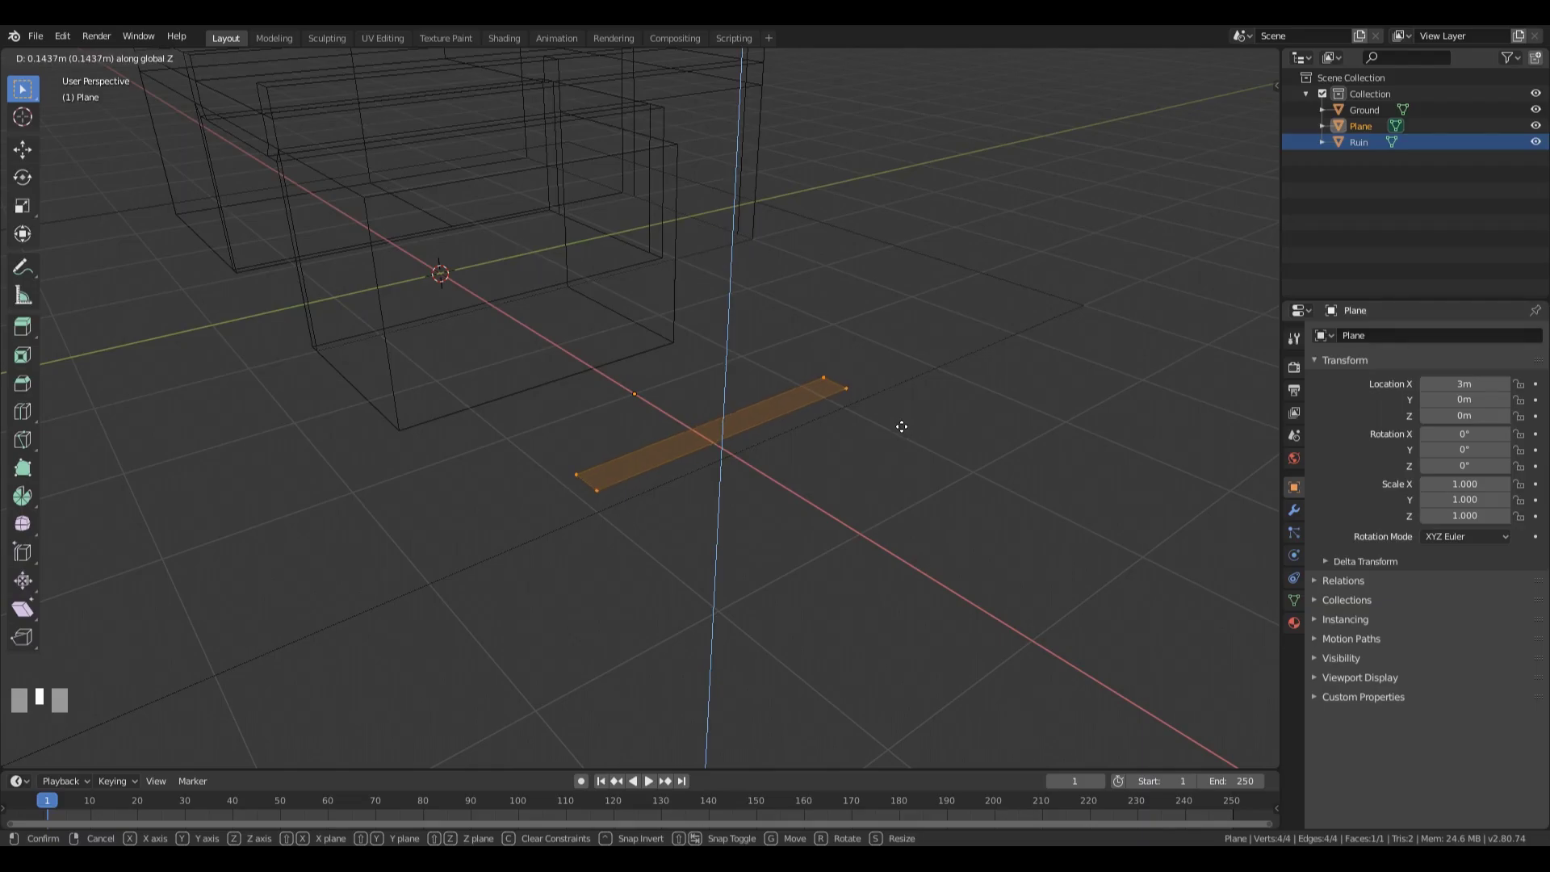
type("0.")
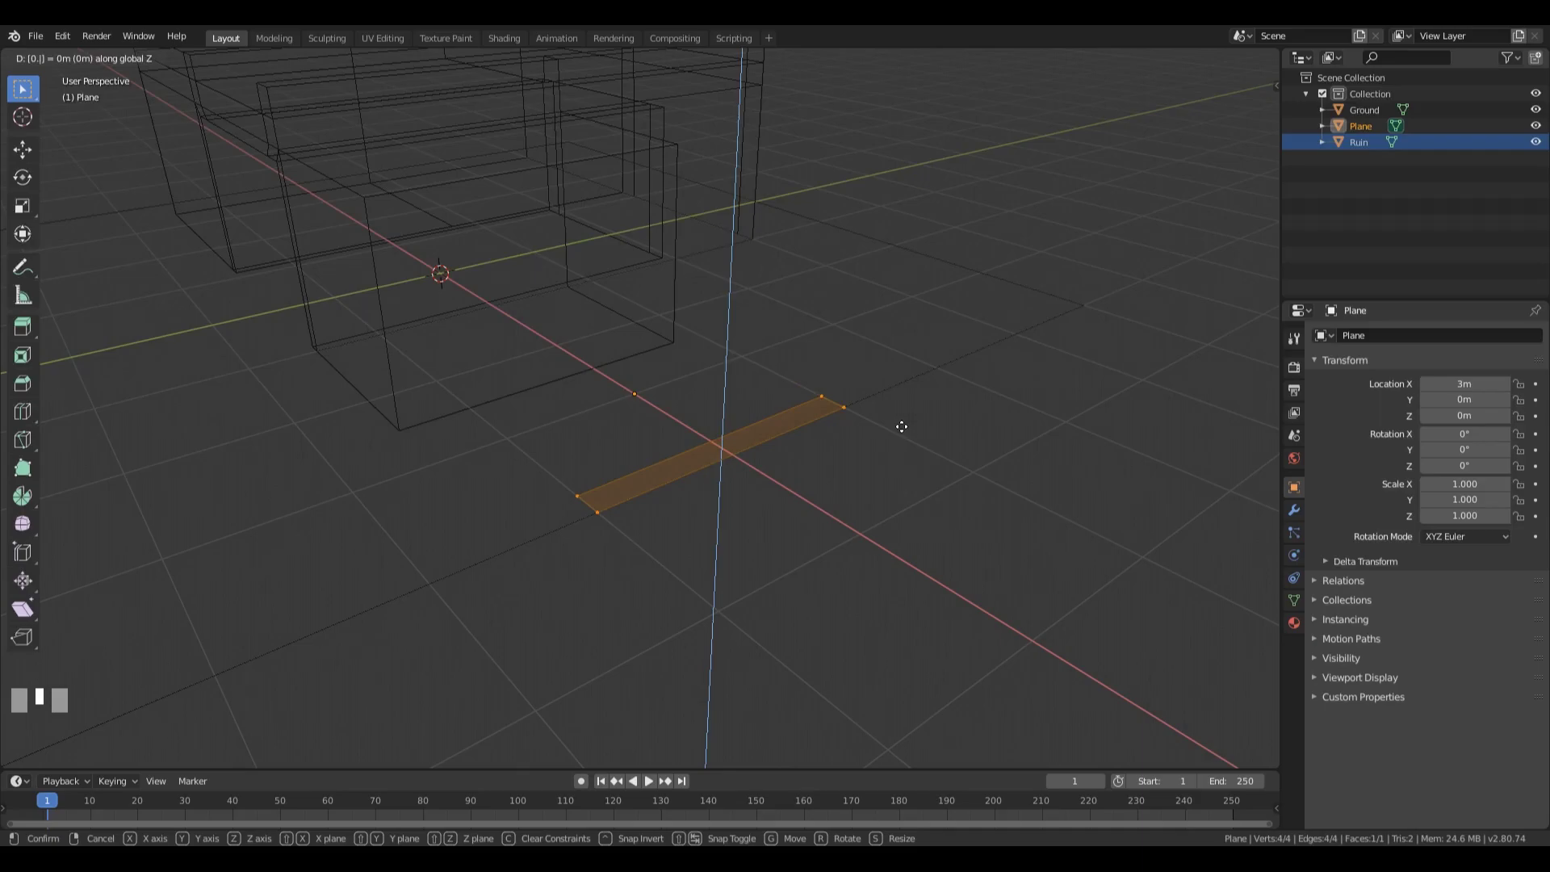
type("2")
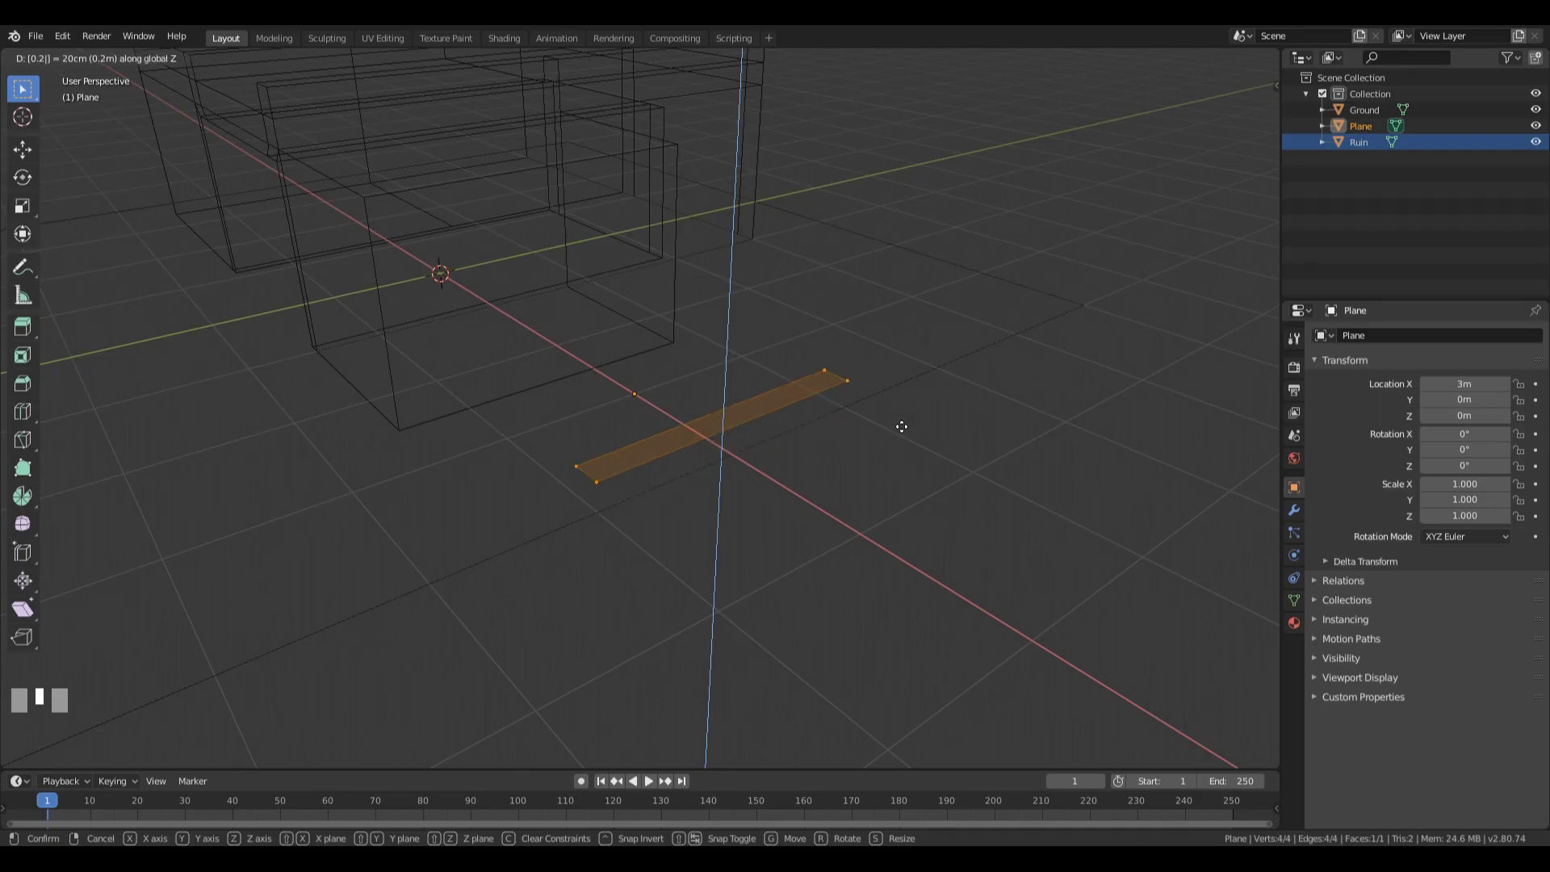
key("KP_Enter")
- Extrude the strip's long outer edge -0.2 m along Z to form the vertical face of the step
middle_click_drag(899, 426, 968, 373)
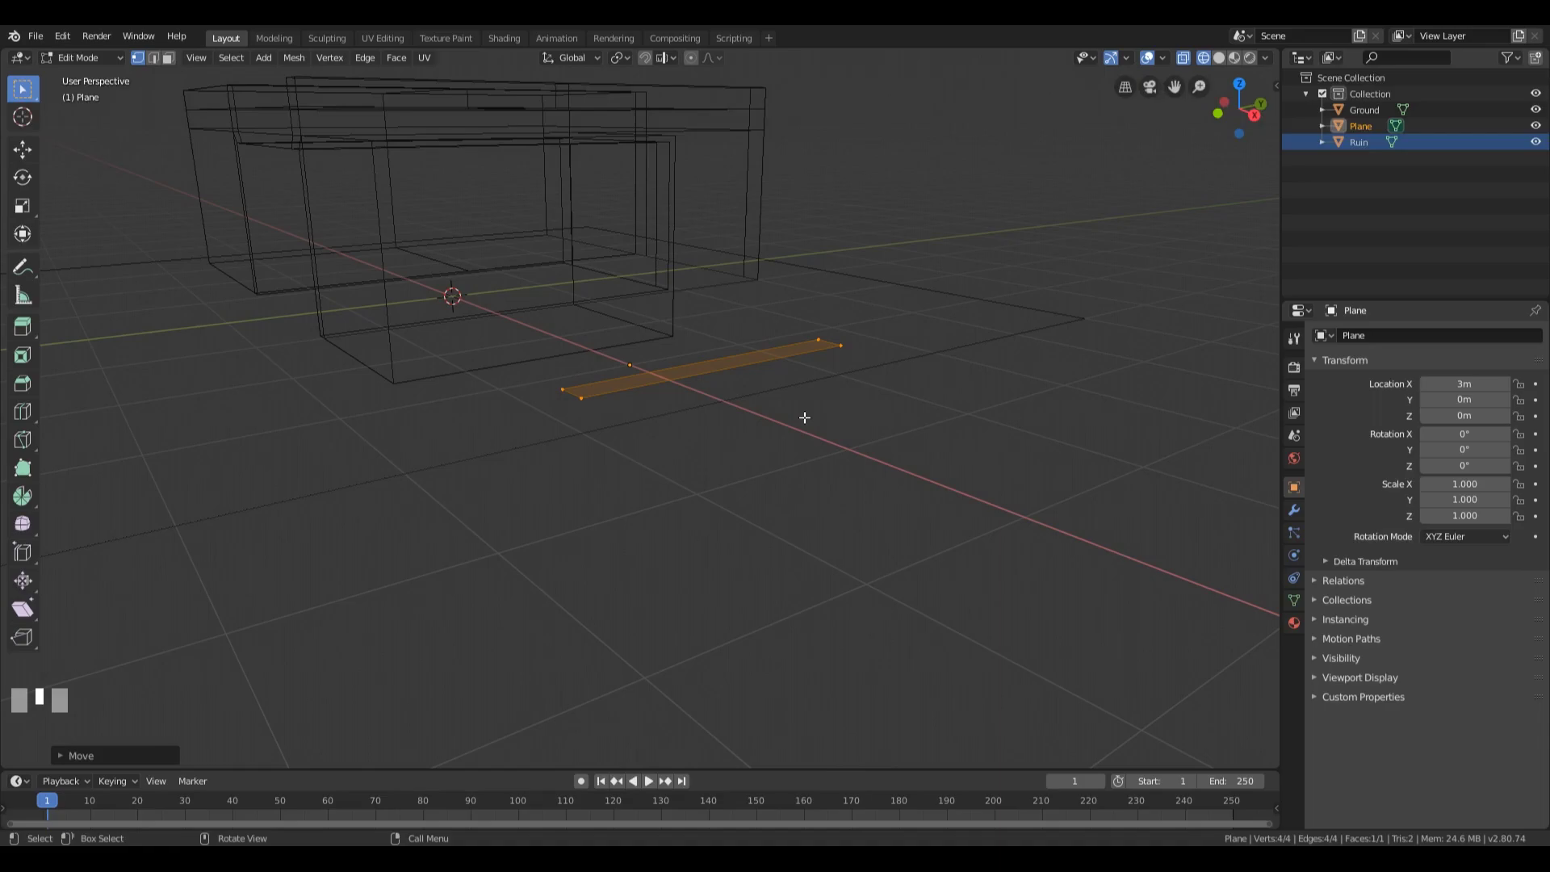
key("2")
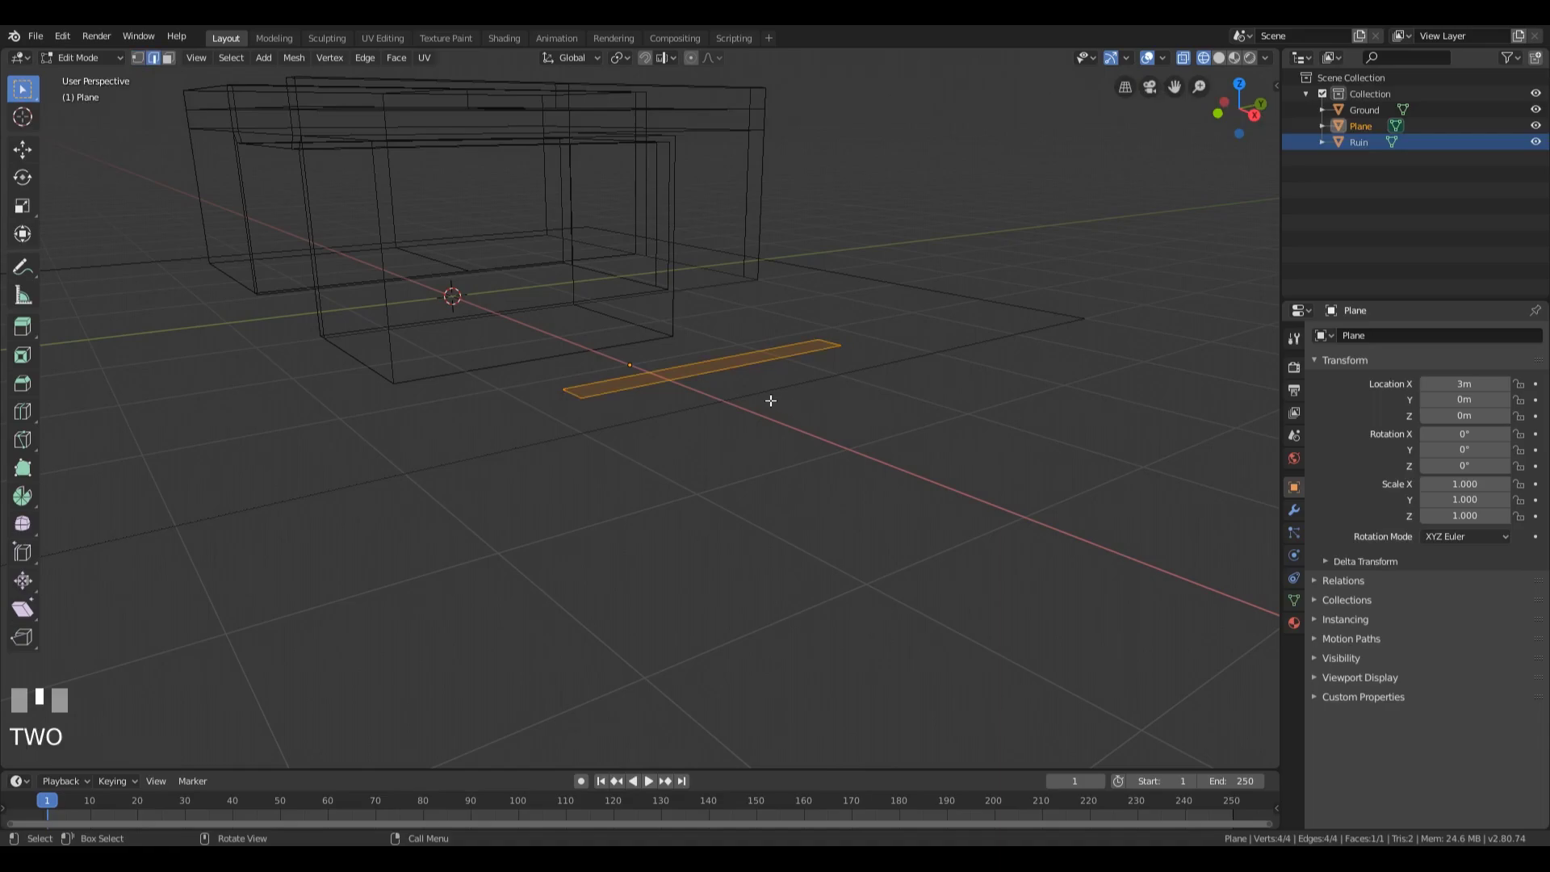
left_click(731, 367)
mouse_move(892, 351)
middle_mouse_down()
mouse_move(930, 350)
mouse_move(886, 363)
middle_mouse_up()
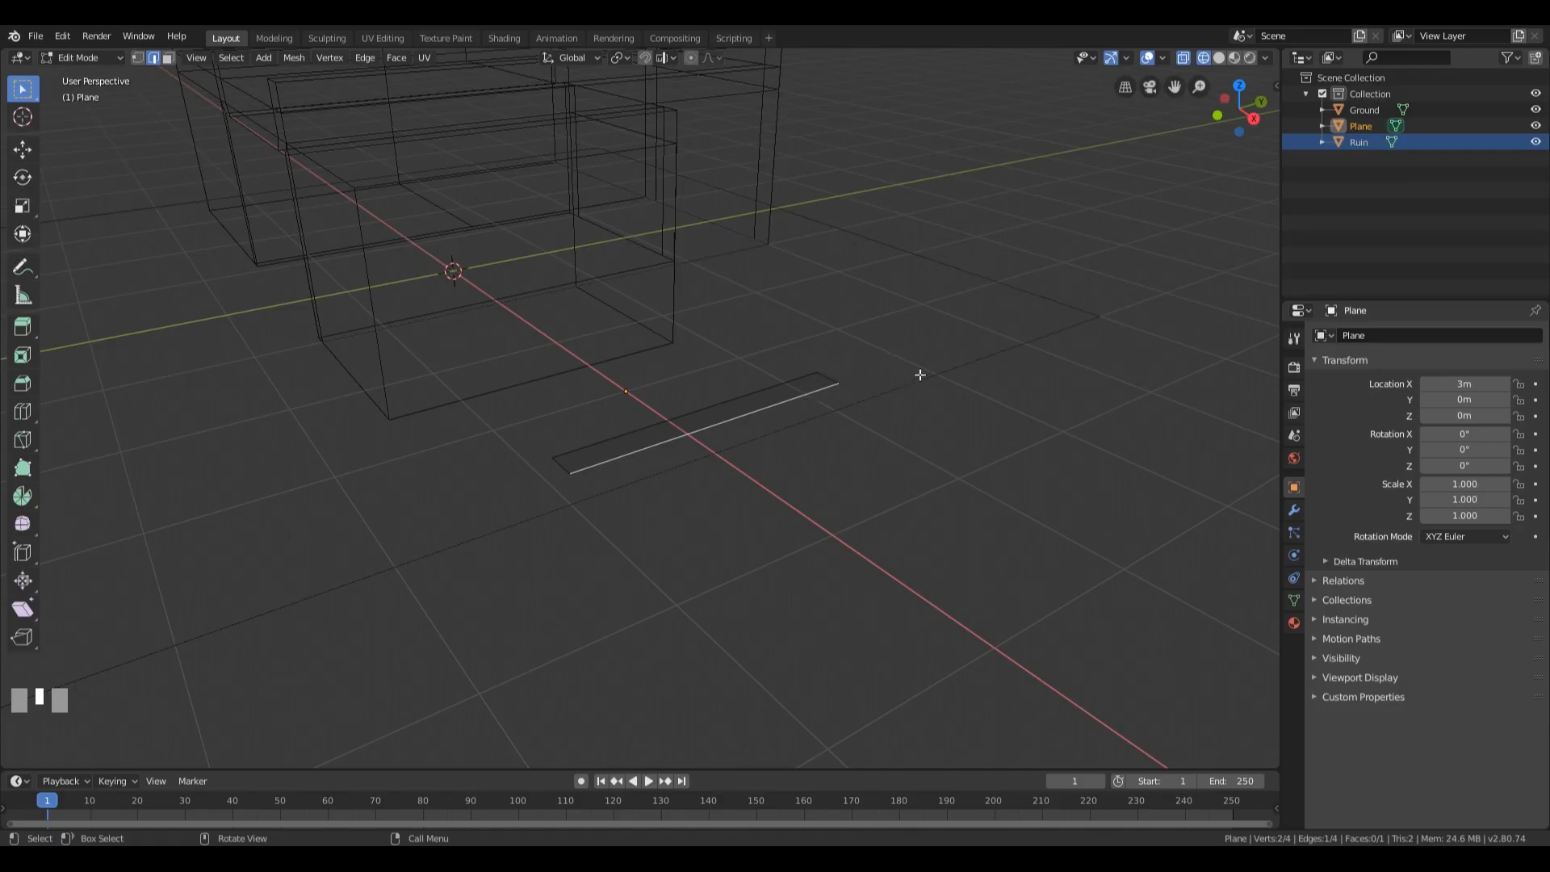
key("e")
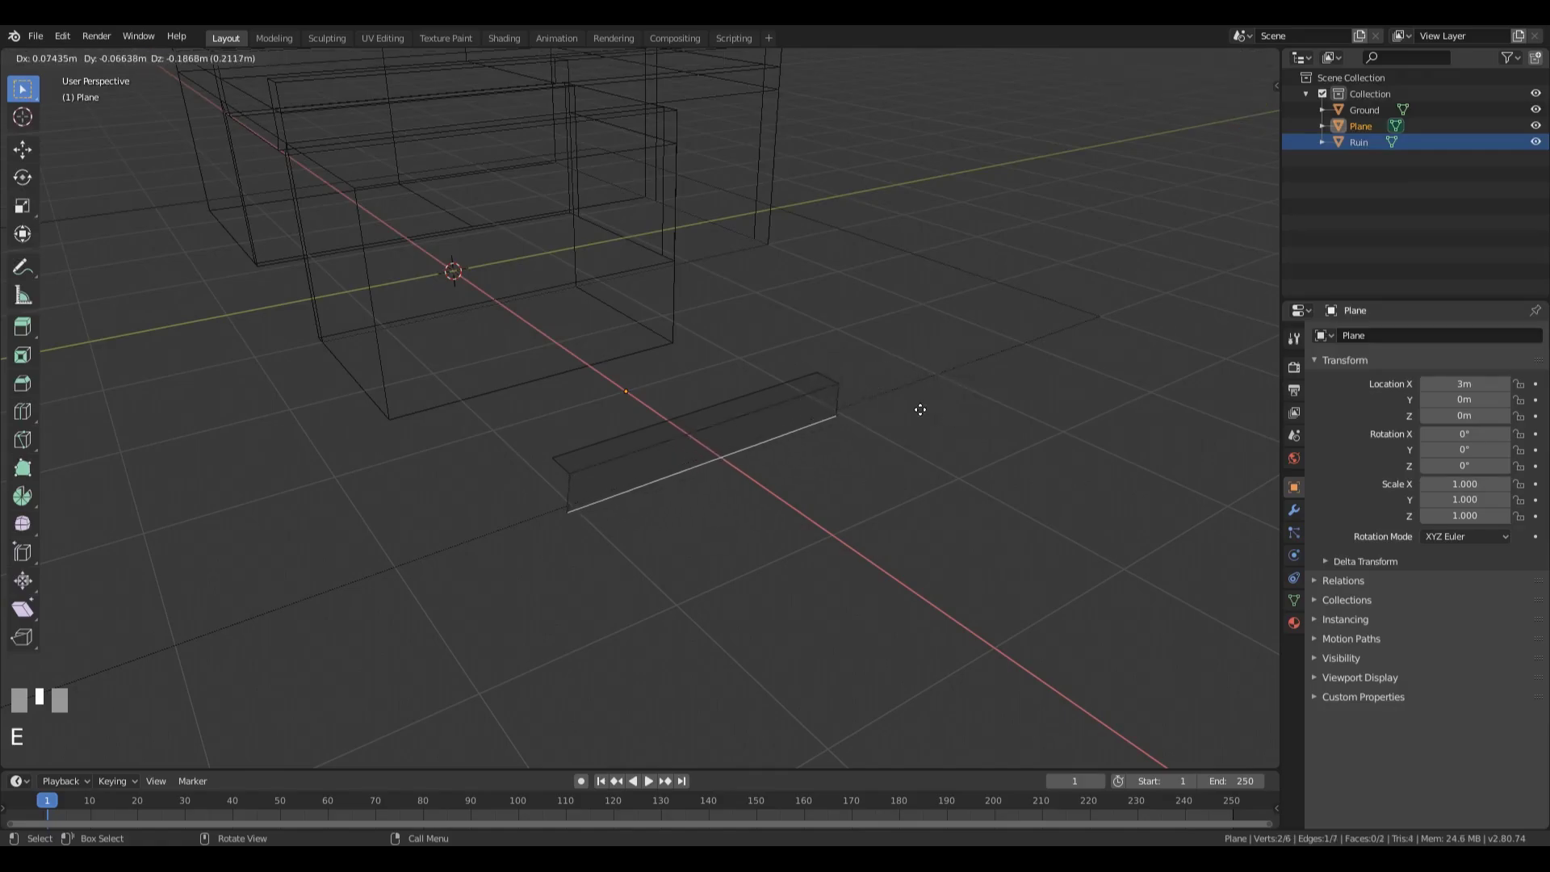
key("z")
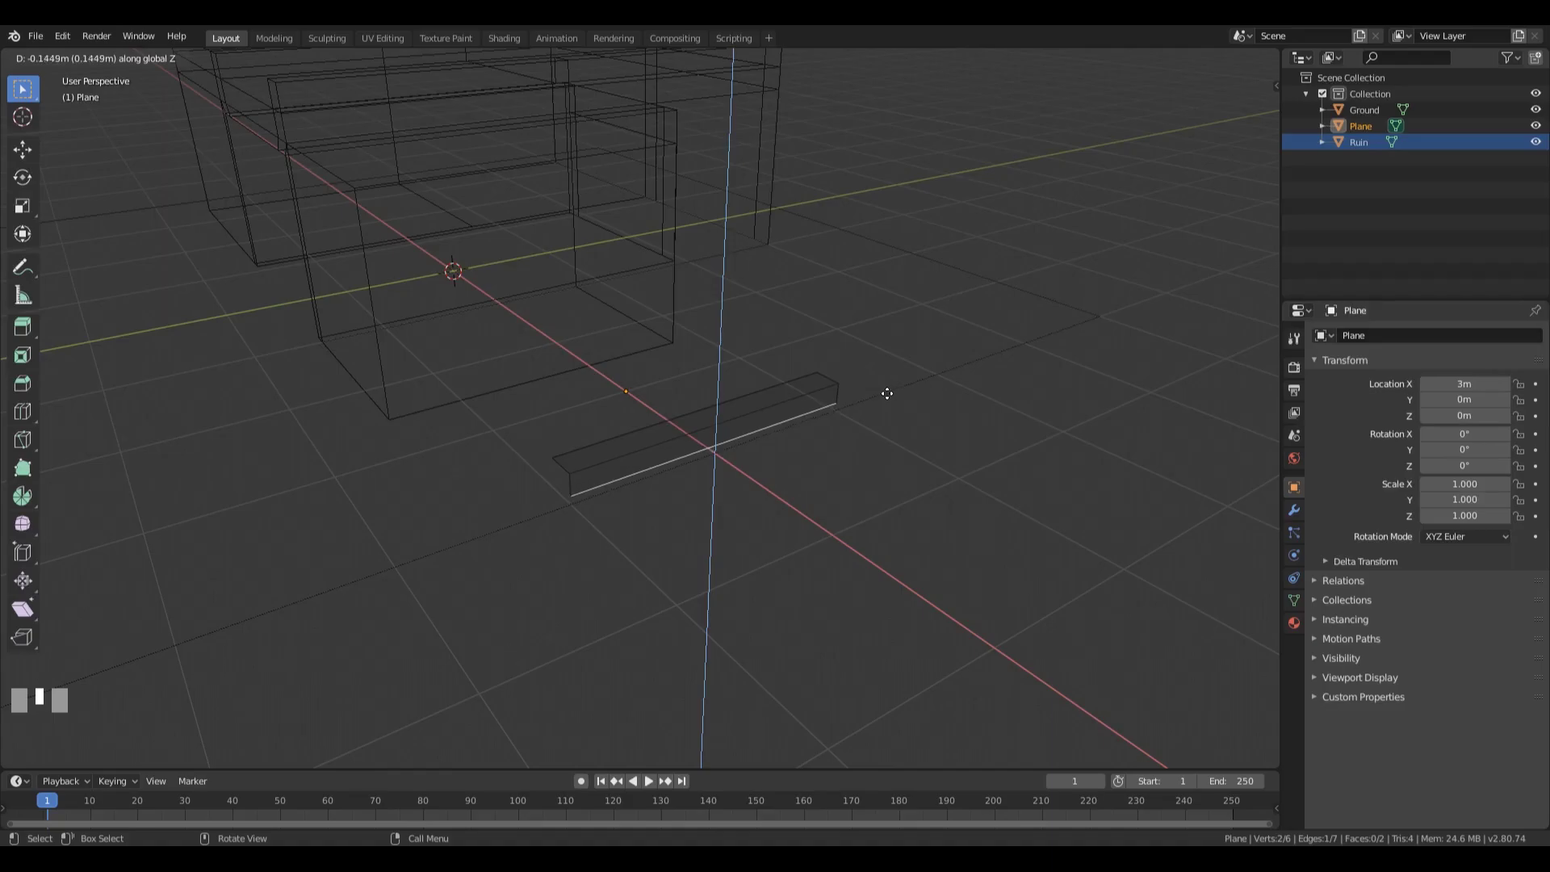
type("0.2")
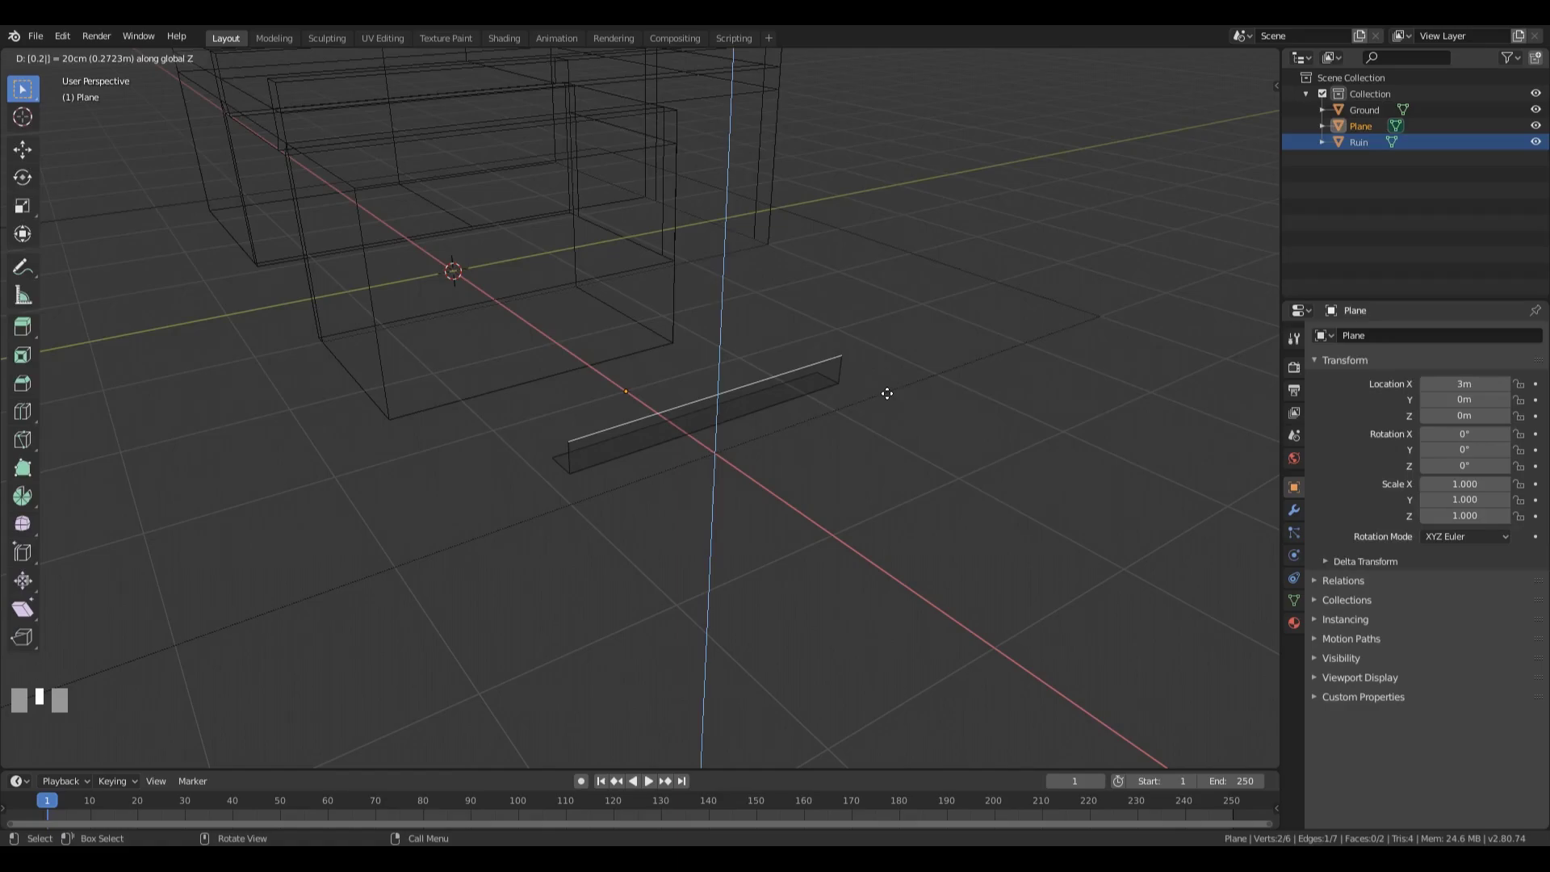
key("minus")
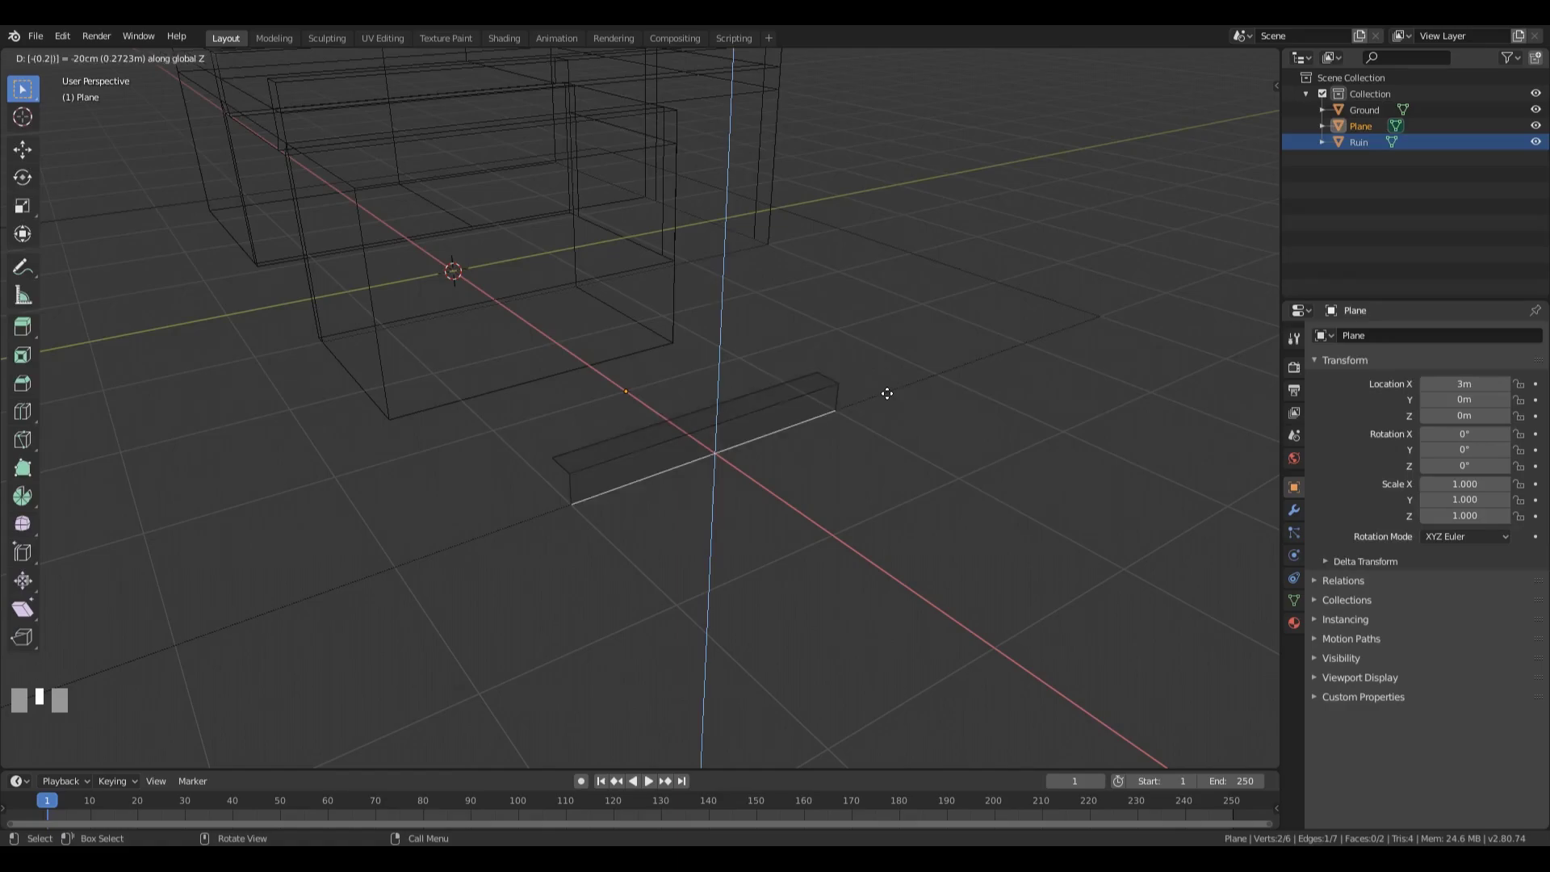
key("KP_Enter")
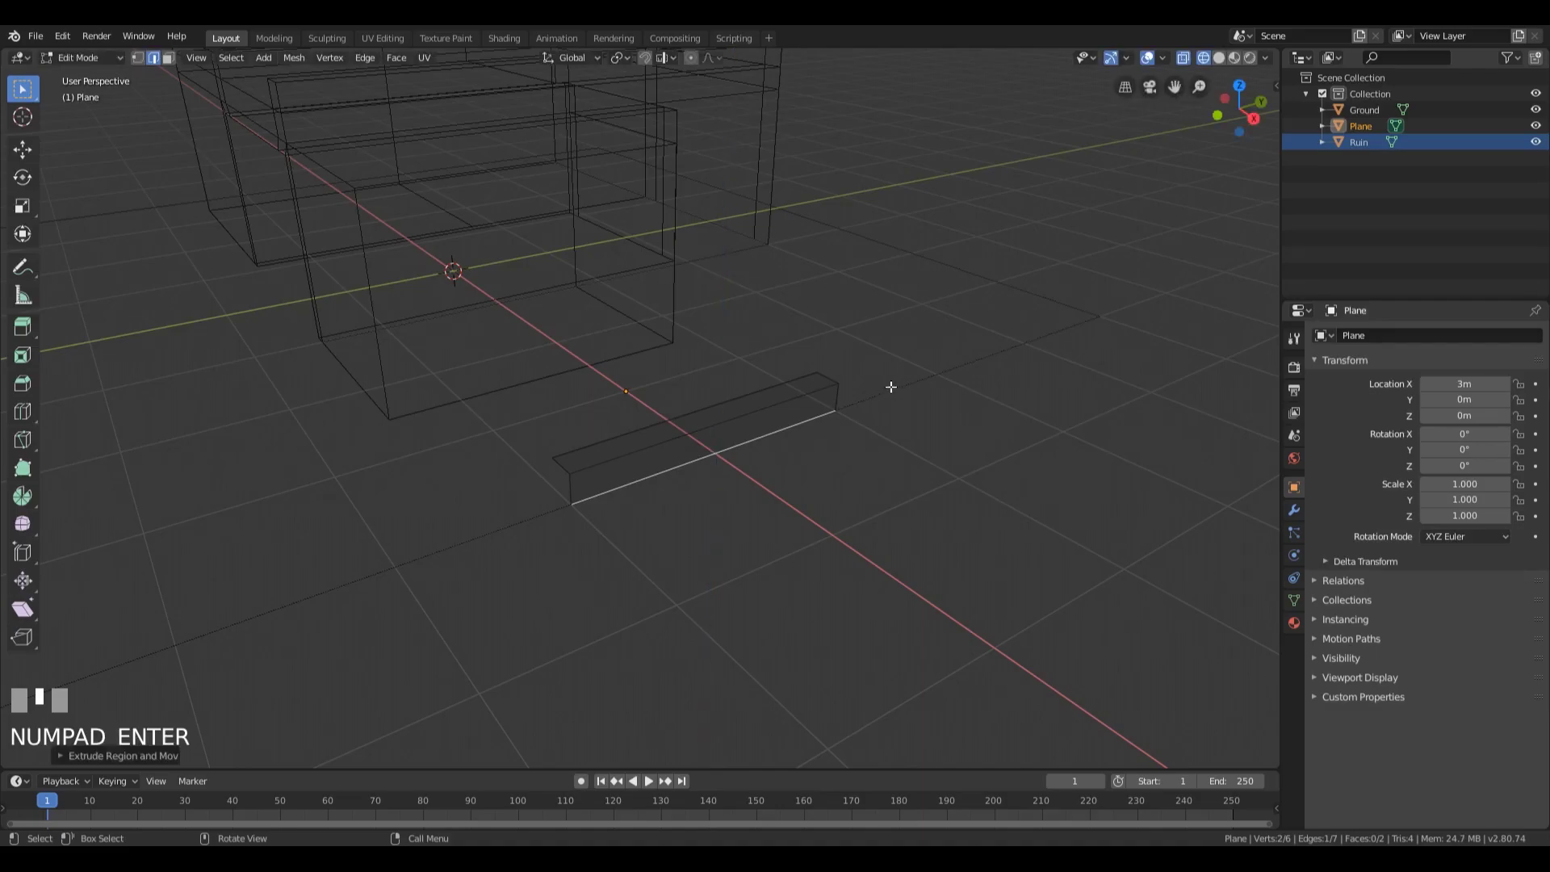
- Return to Object Mode and switch the viewport to solid shading
middle_click_drag(792, 422, 726, 439)
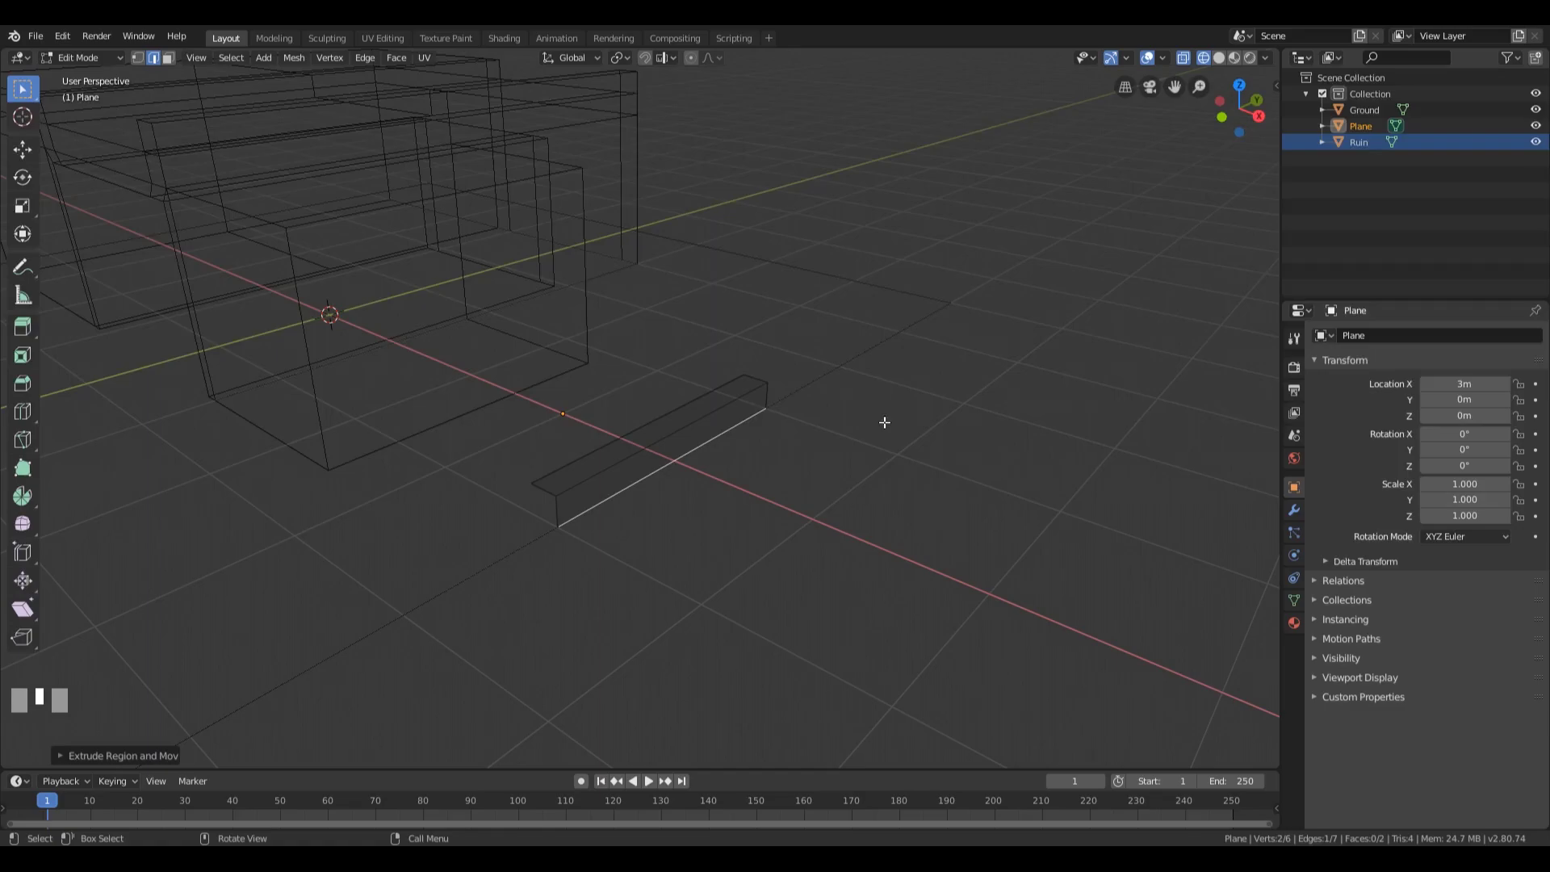
key("Tab")
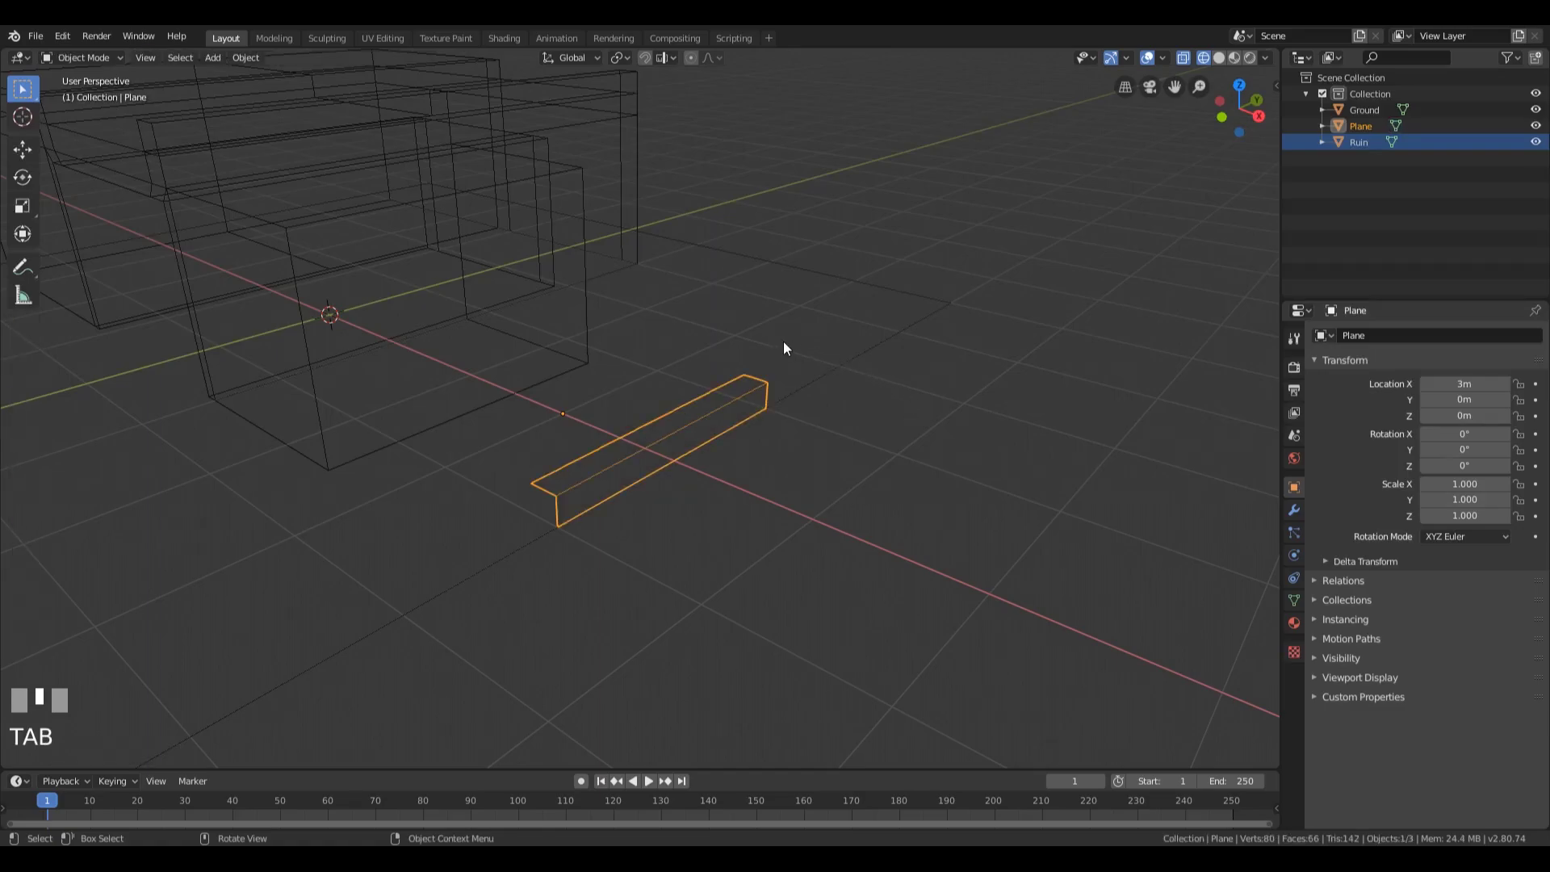
key("z")
left_click(920, 339)
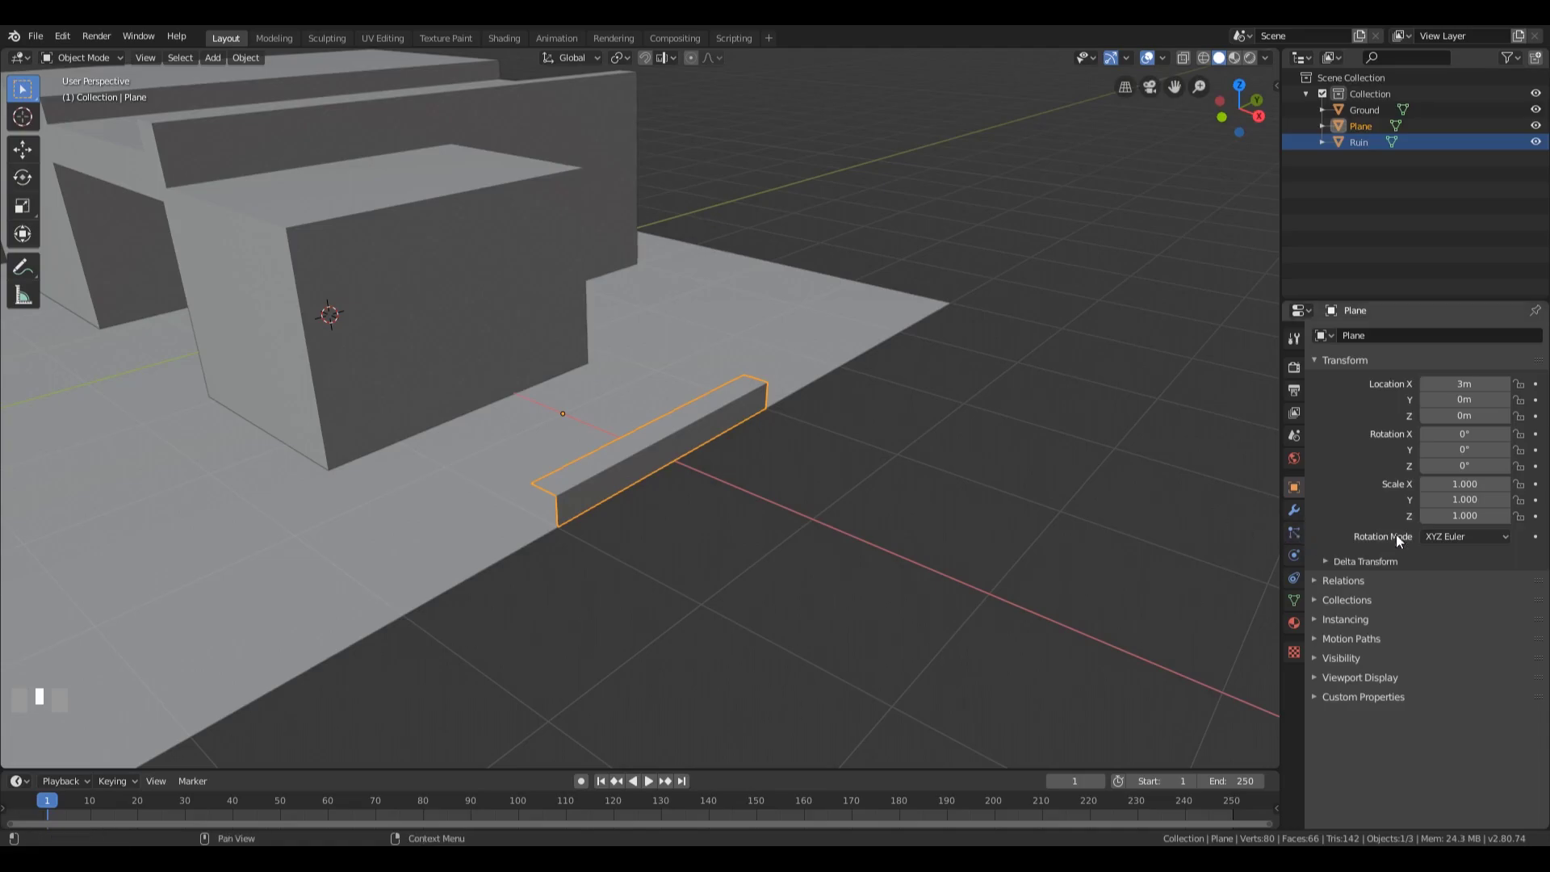
- Add an Array modifier to the stair step
left_click(1293, 510)
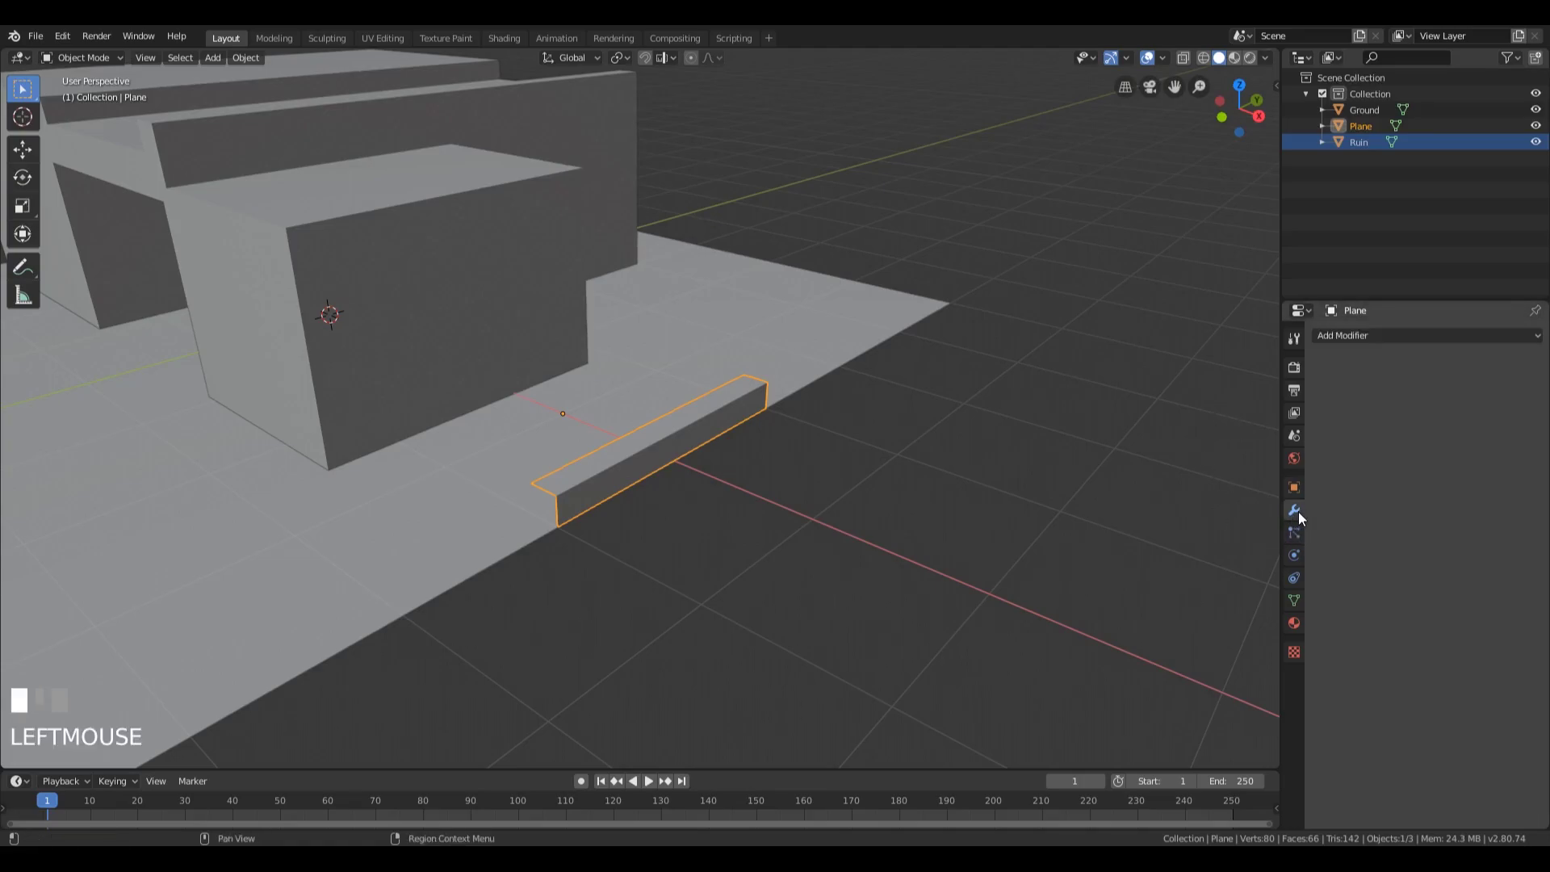
left_click(1409, 336)
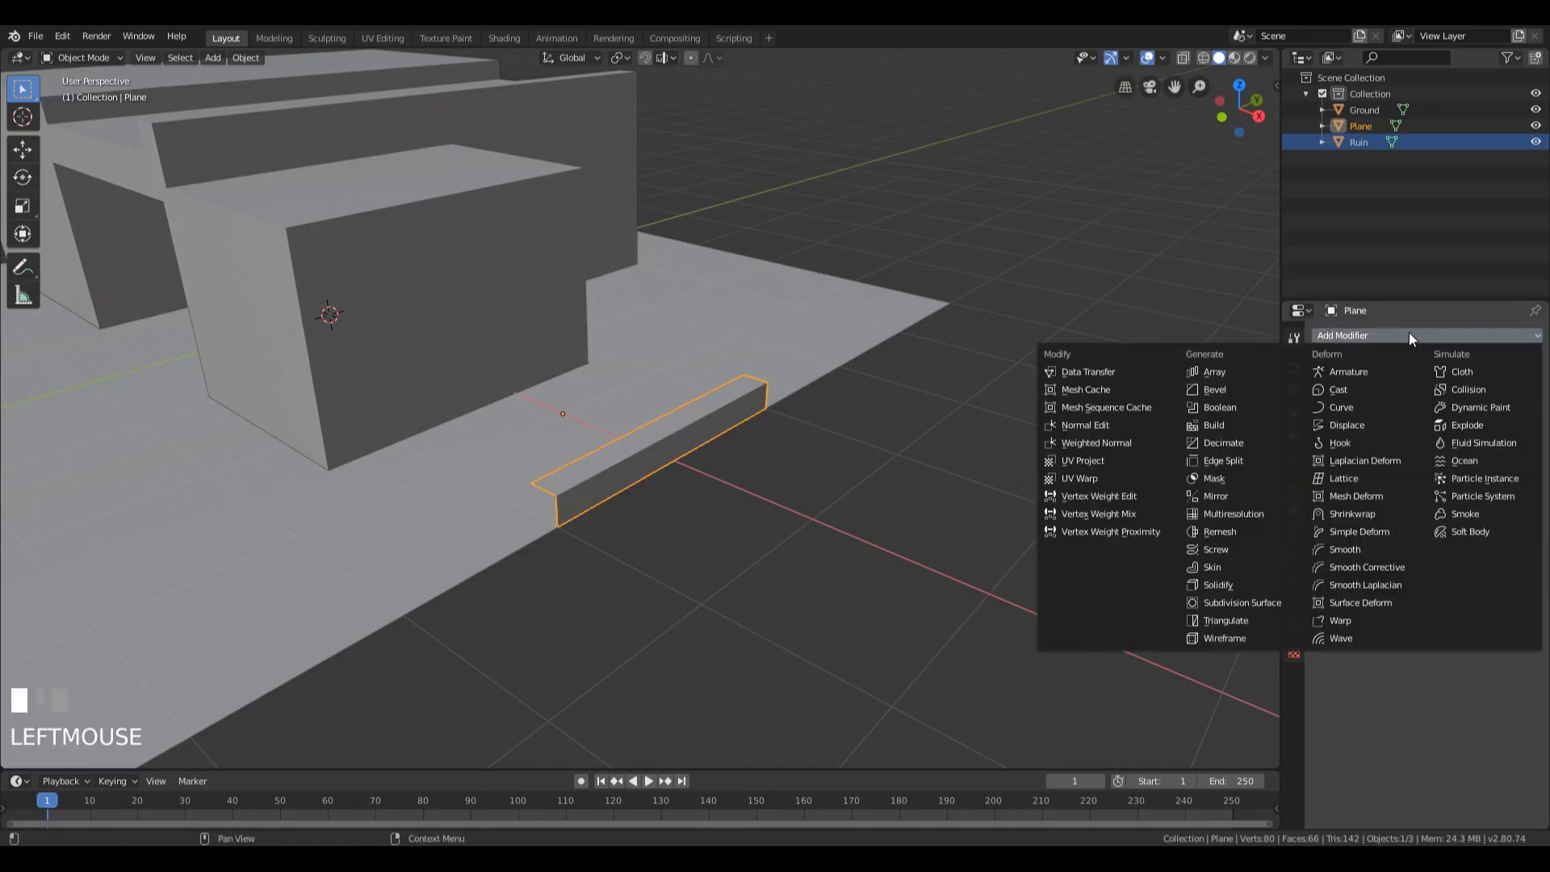
left_click(1226, 375)
key("shift+ctrl+alt+KP_Divide")
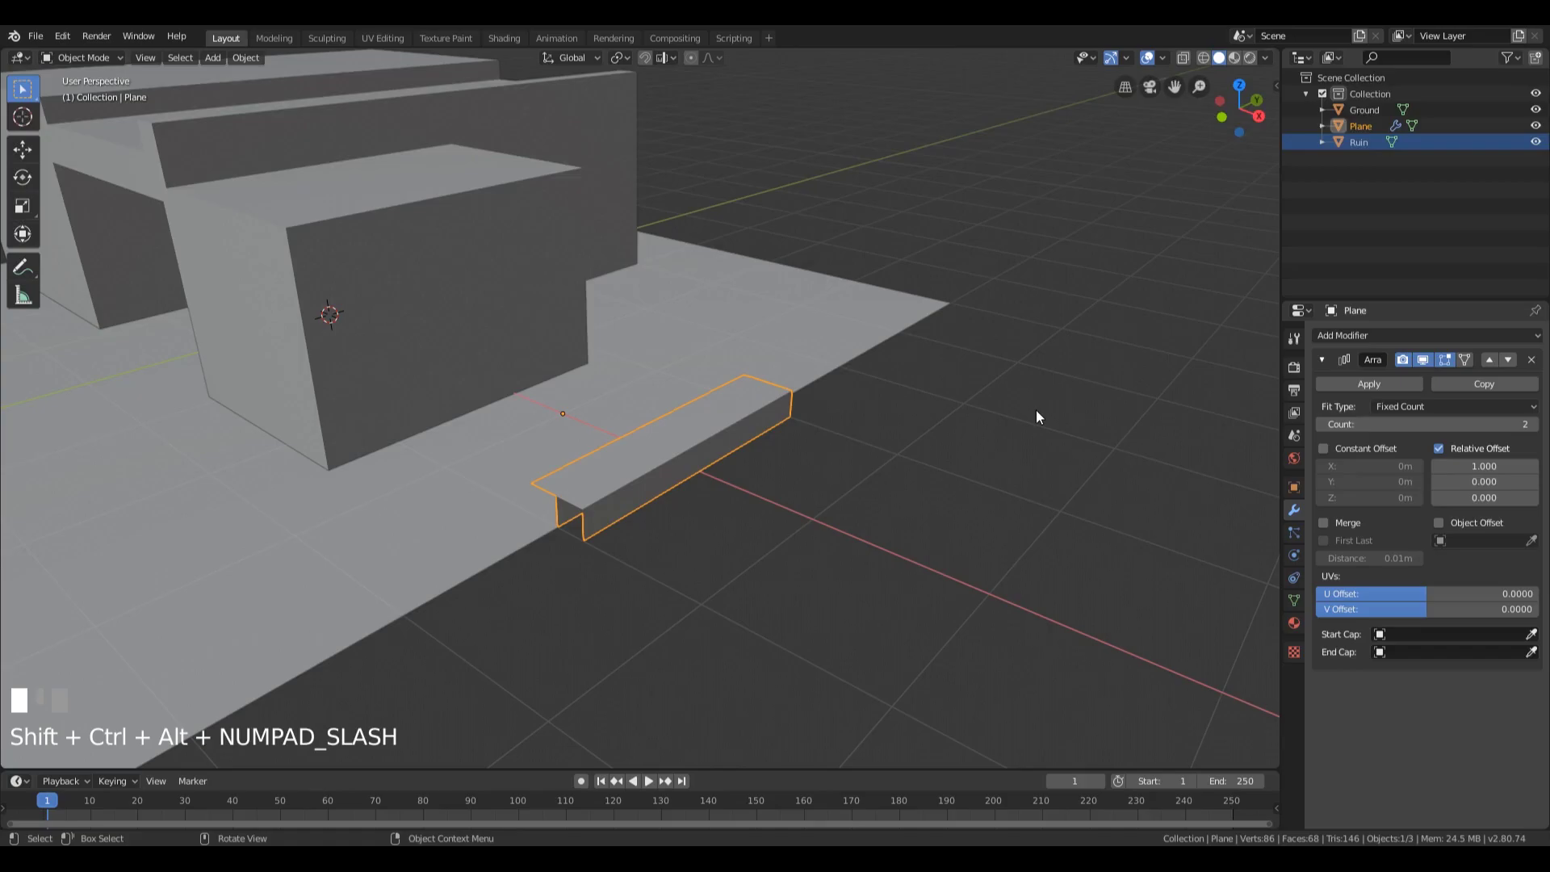
- Set the array's relative offset to -1 on X and 1 on Z so the copies climb toward the ruin
middle_click_drag(810, 415, 715, 513)
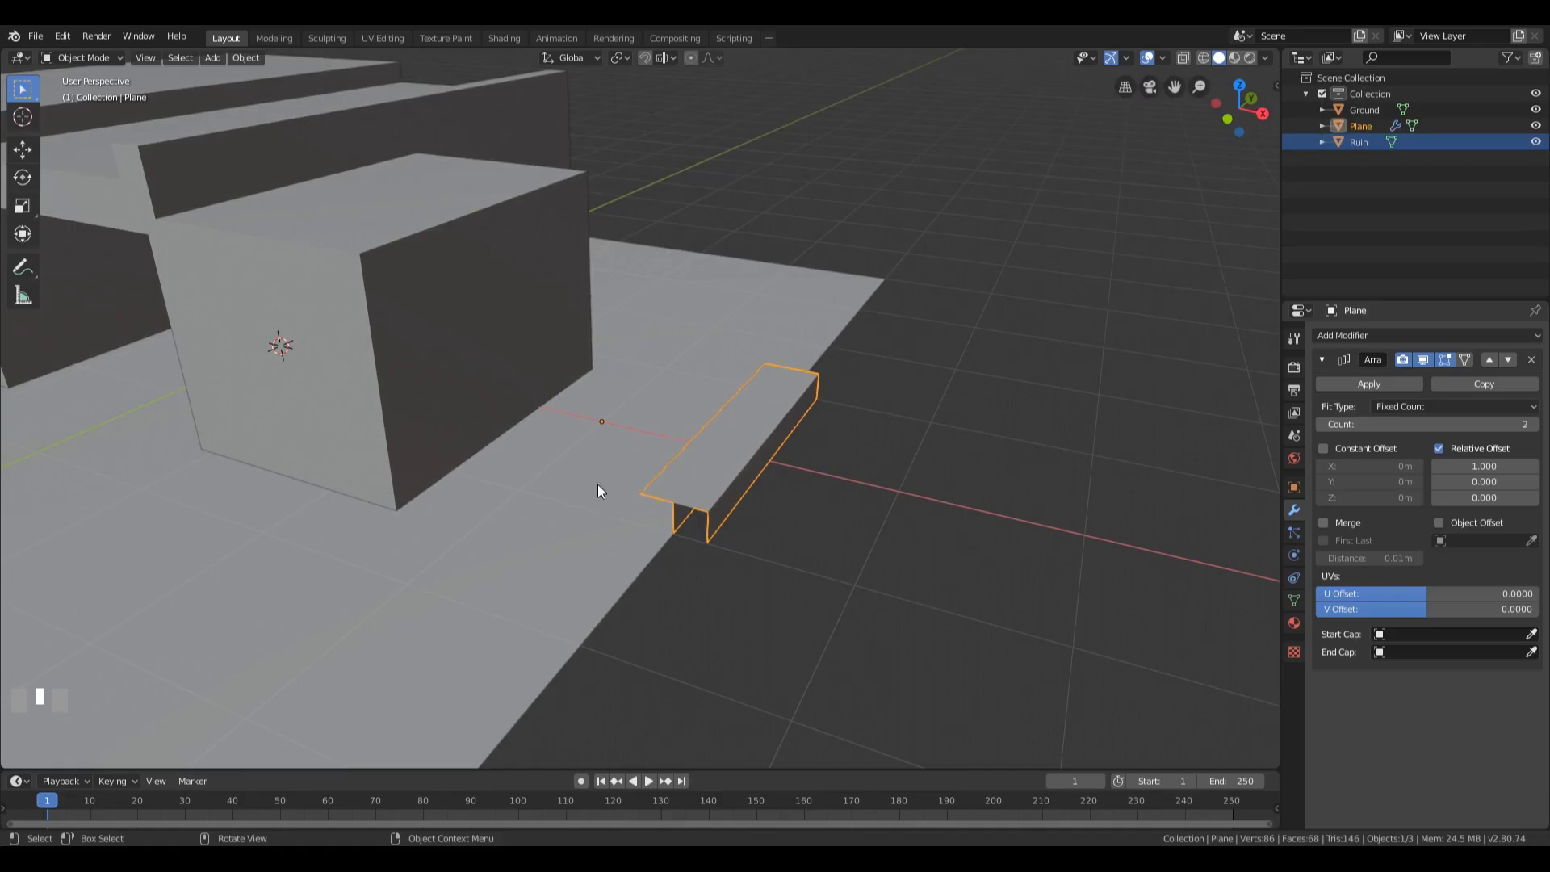
left_click(1486, 467)
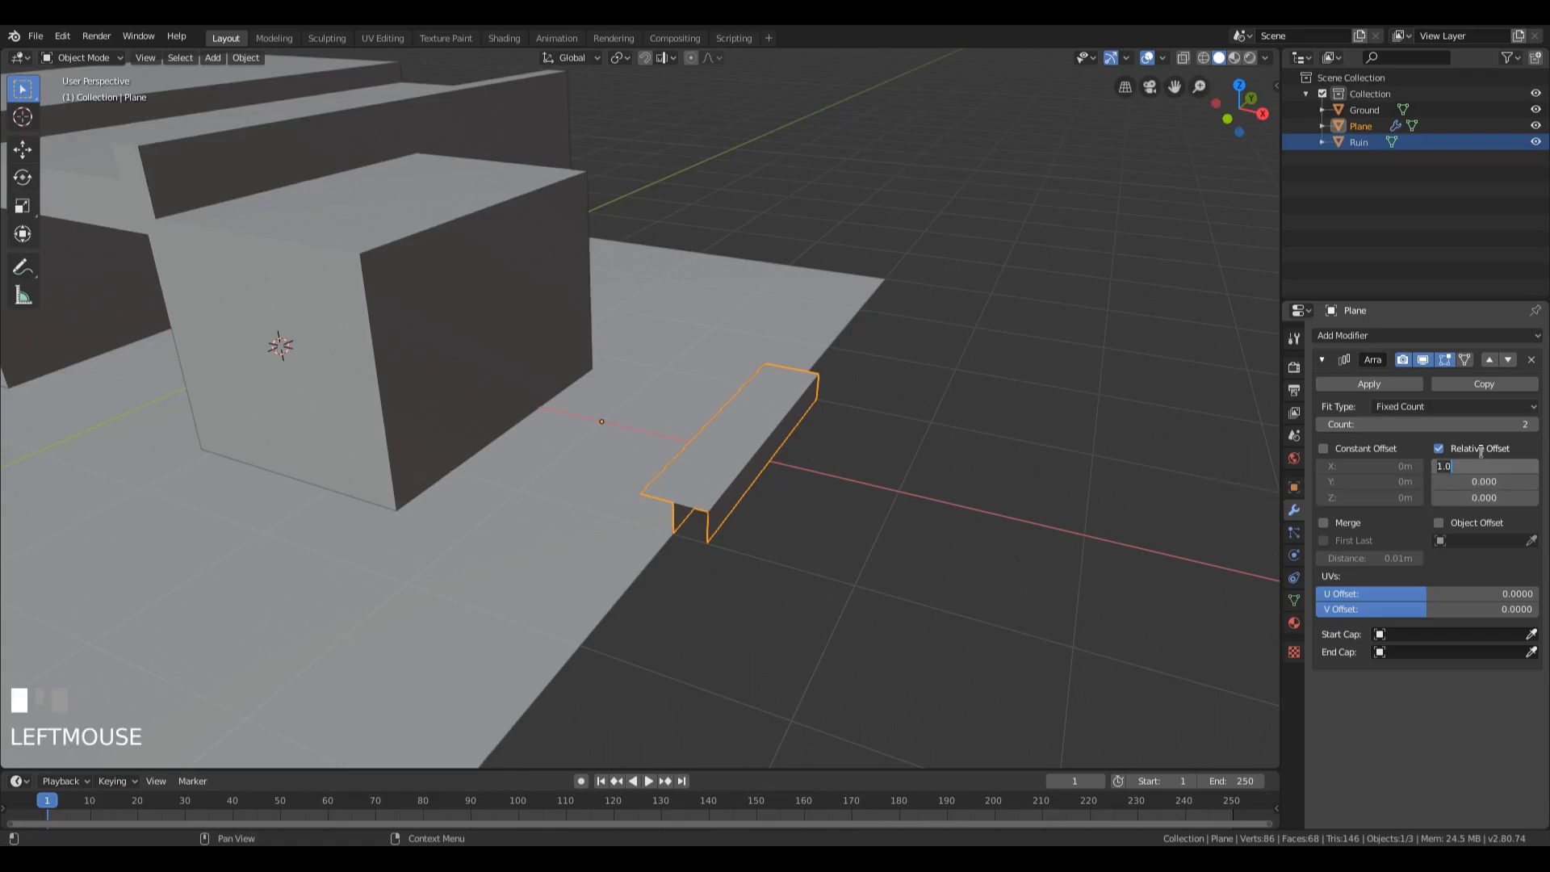
type("-1")
key("KP_Enter")
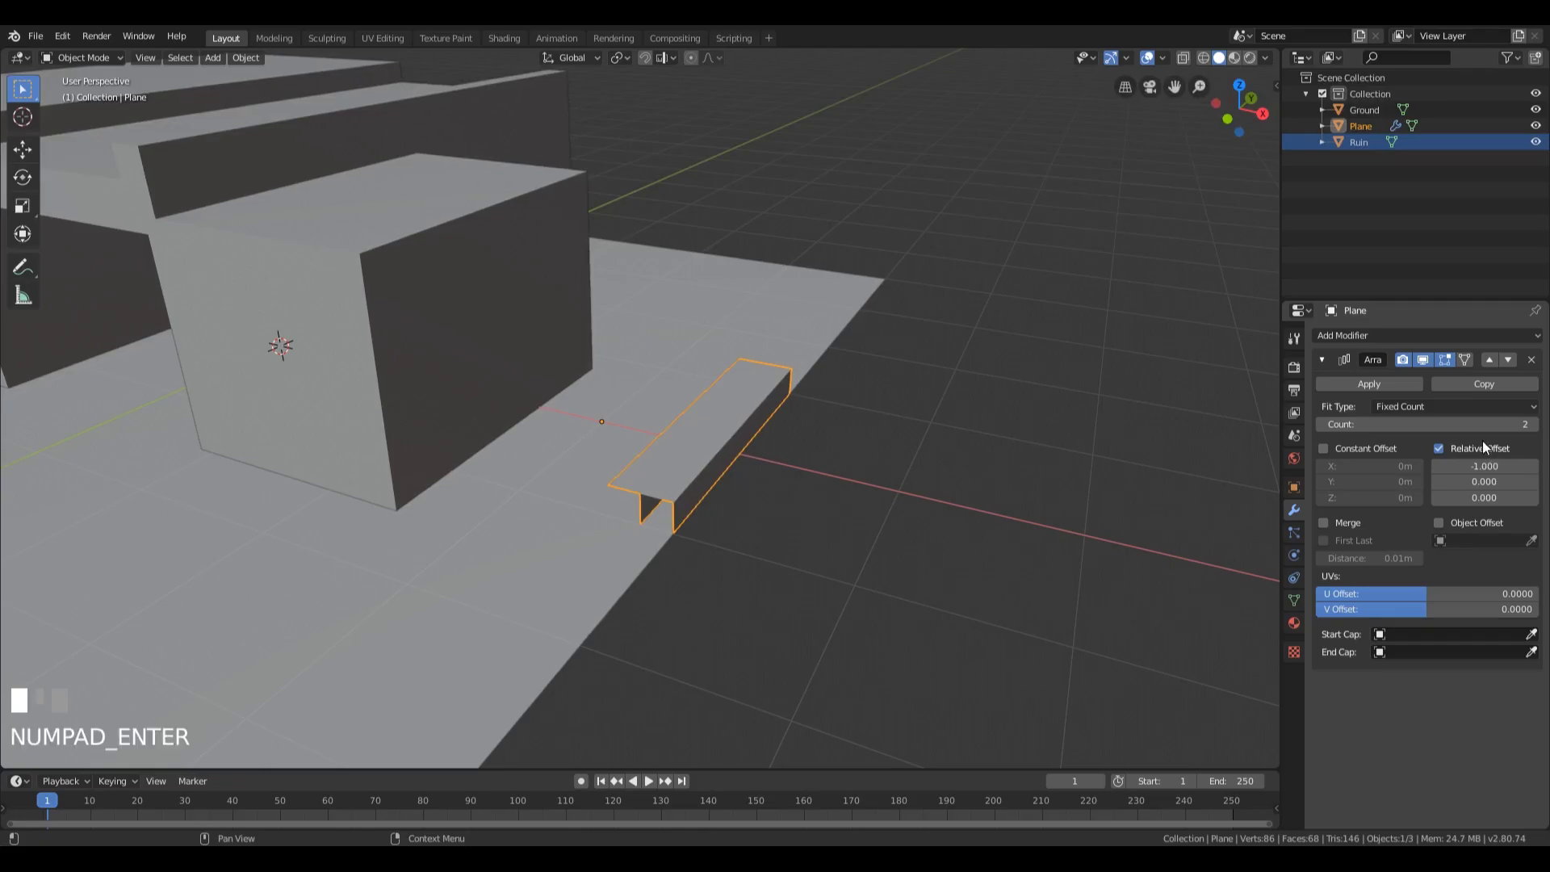
left_click(1496, 498)
type("1")
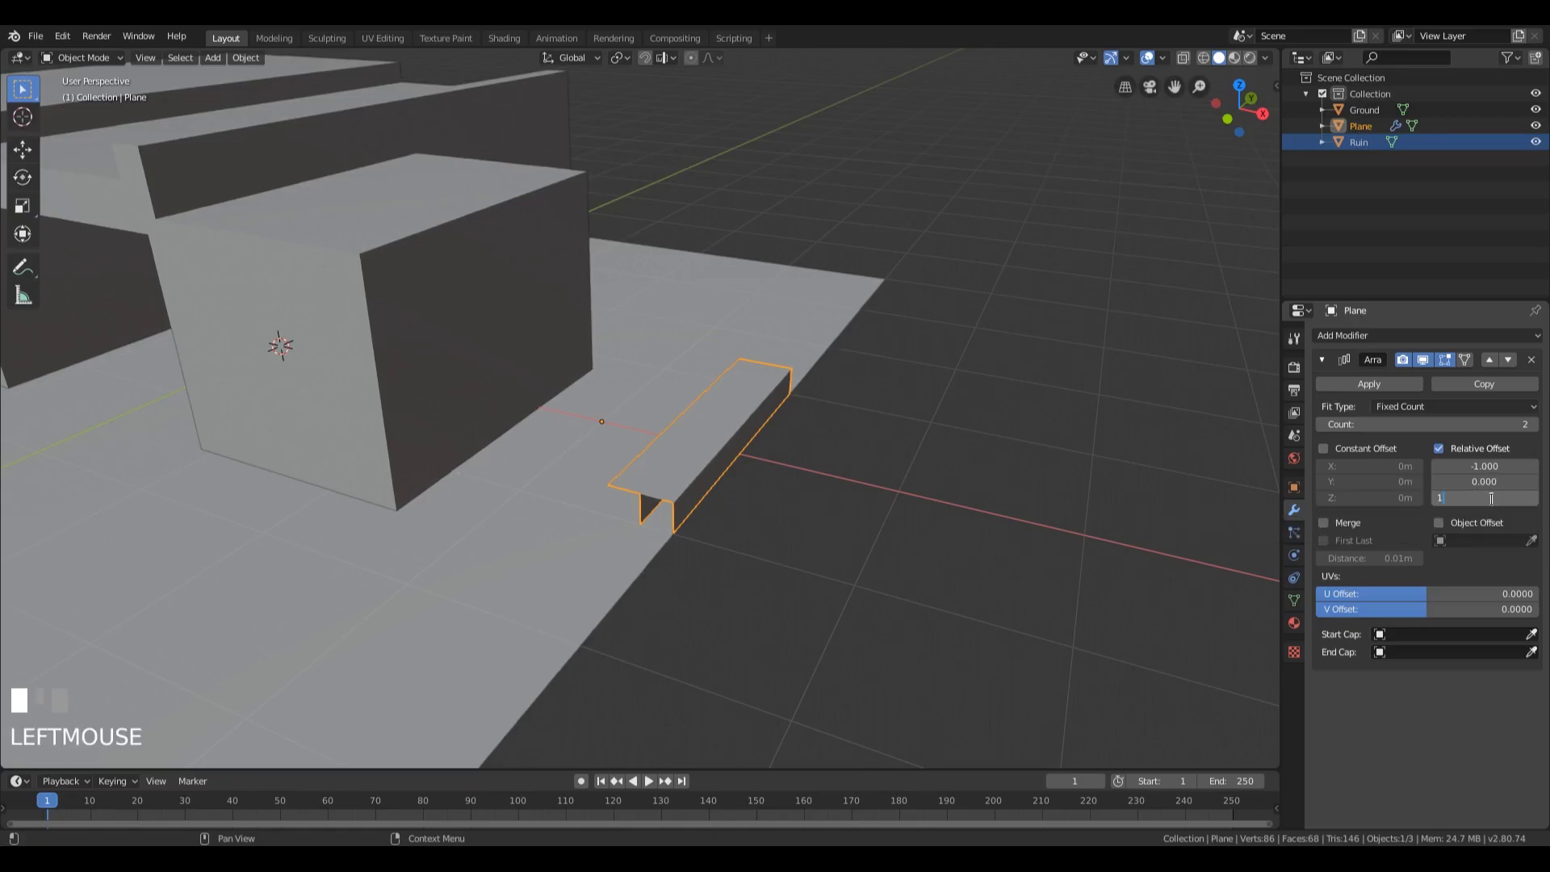
key("KP_Enter")
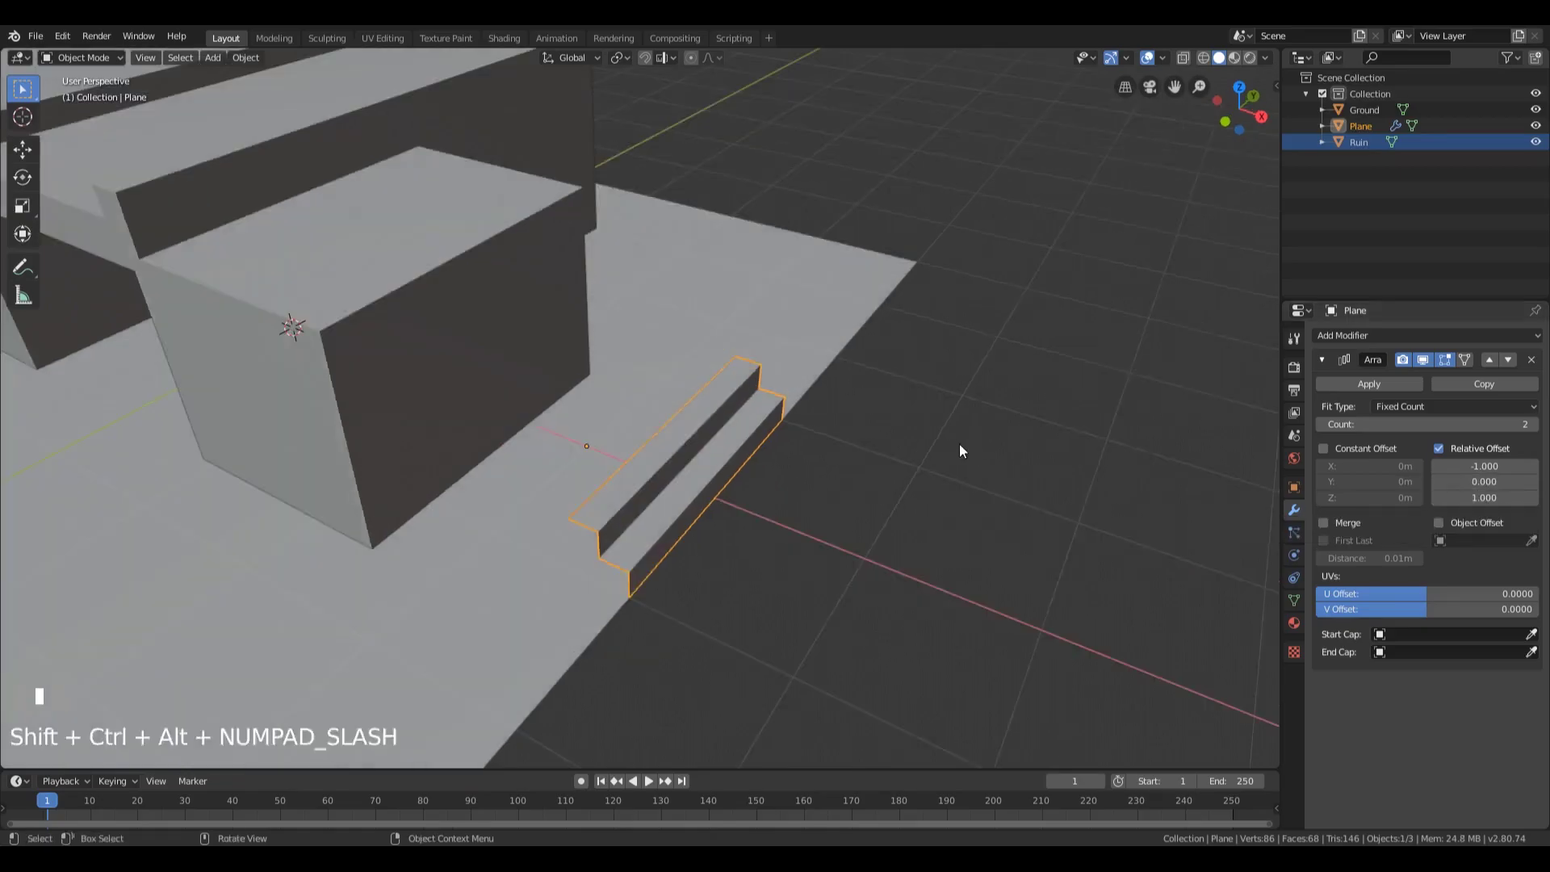
- Increase the array count to 8 steps
middle_click_drag(959, 451, 1003, 423)
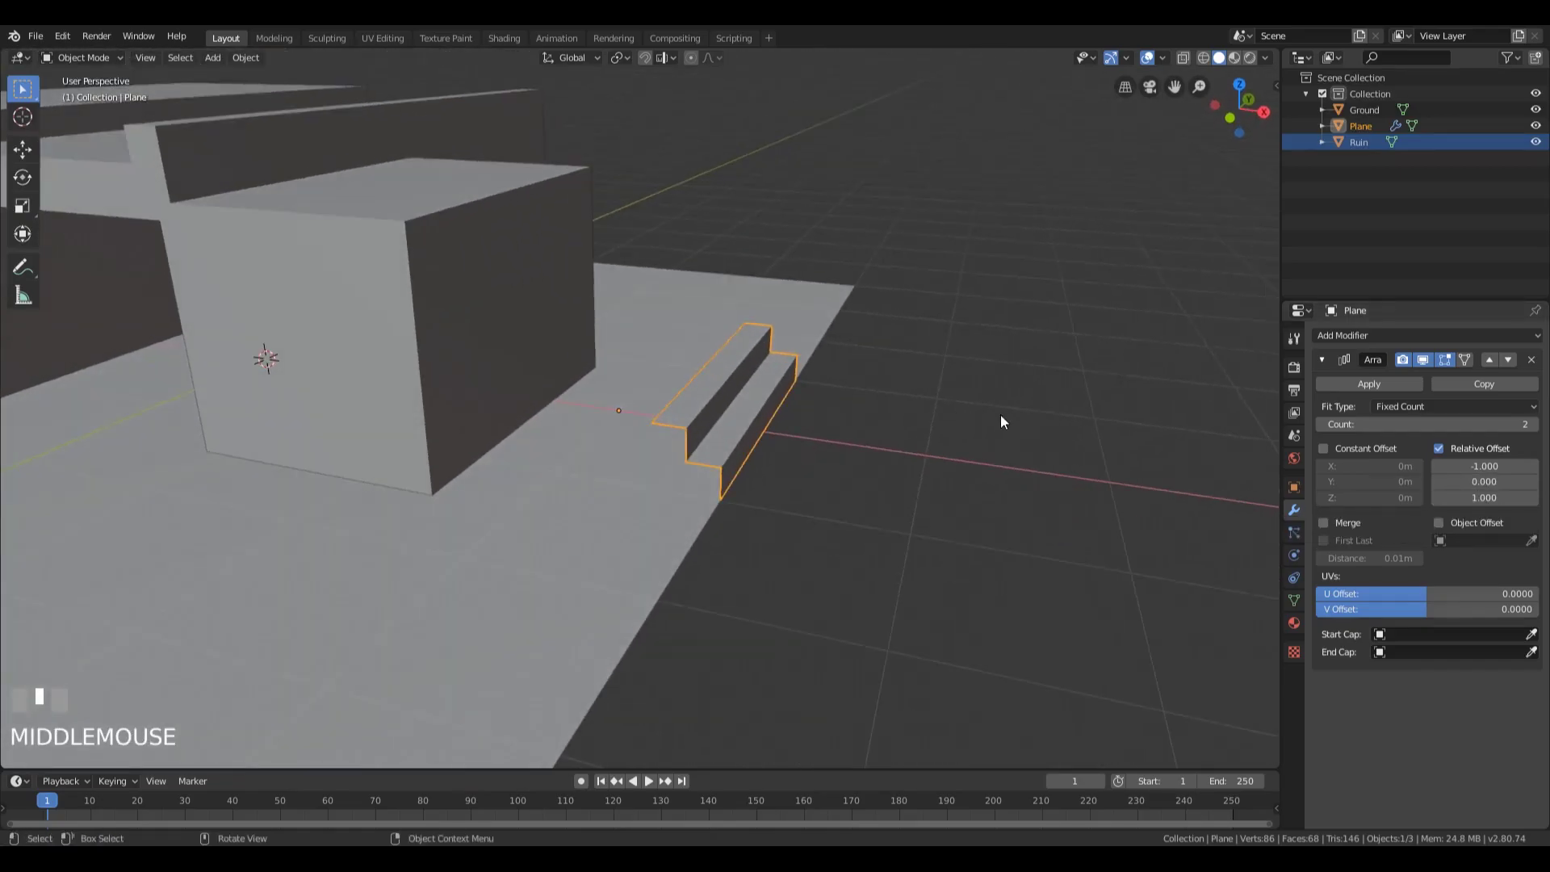
left_click(1534, 426)
left_click(1533, 426)
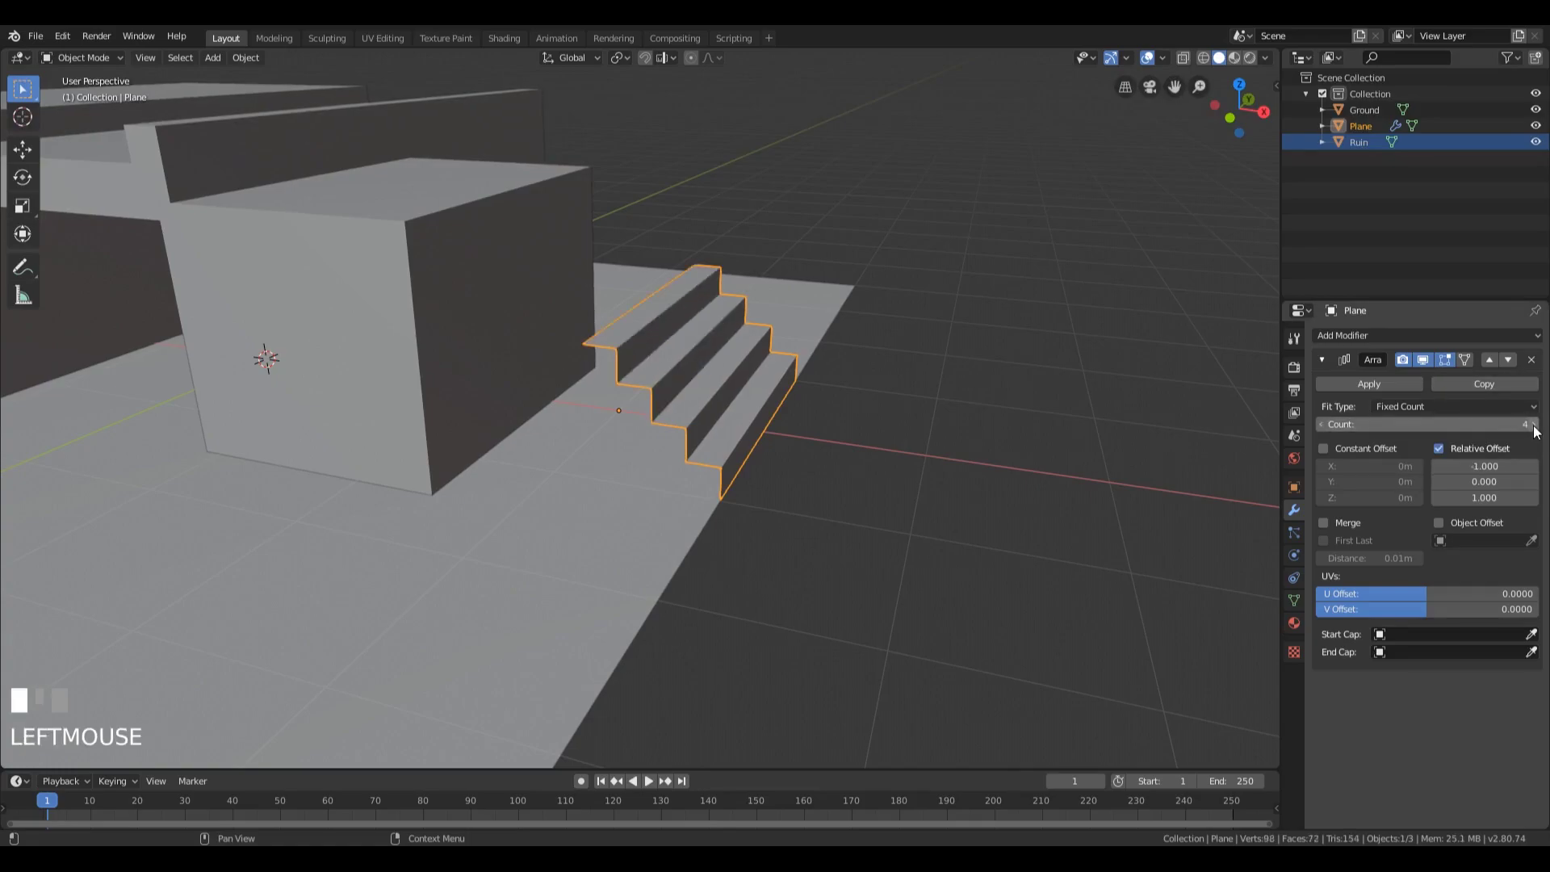
left_click(1533, 426)
left_click(1534, 425)
left_click(1534, 425)
left_click(1534, 425)
mouse_move(637, 243)
middle_mouse_down()
mouse_move(684, 228)
mouse_move(543, 239)
mouse_move(617, 252)
middle_mouse_up()
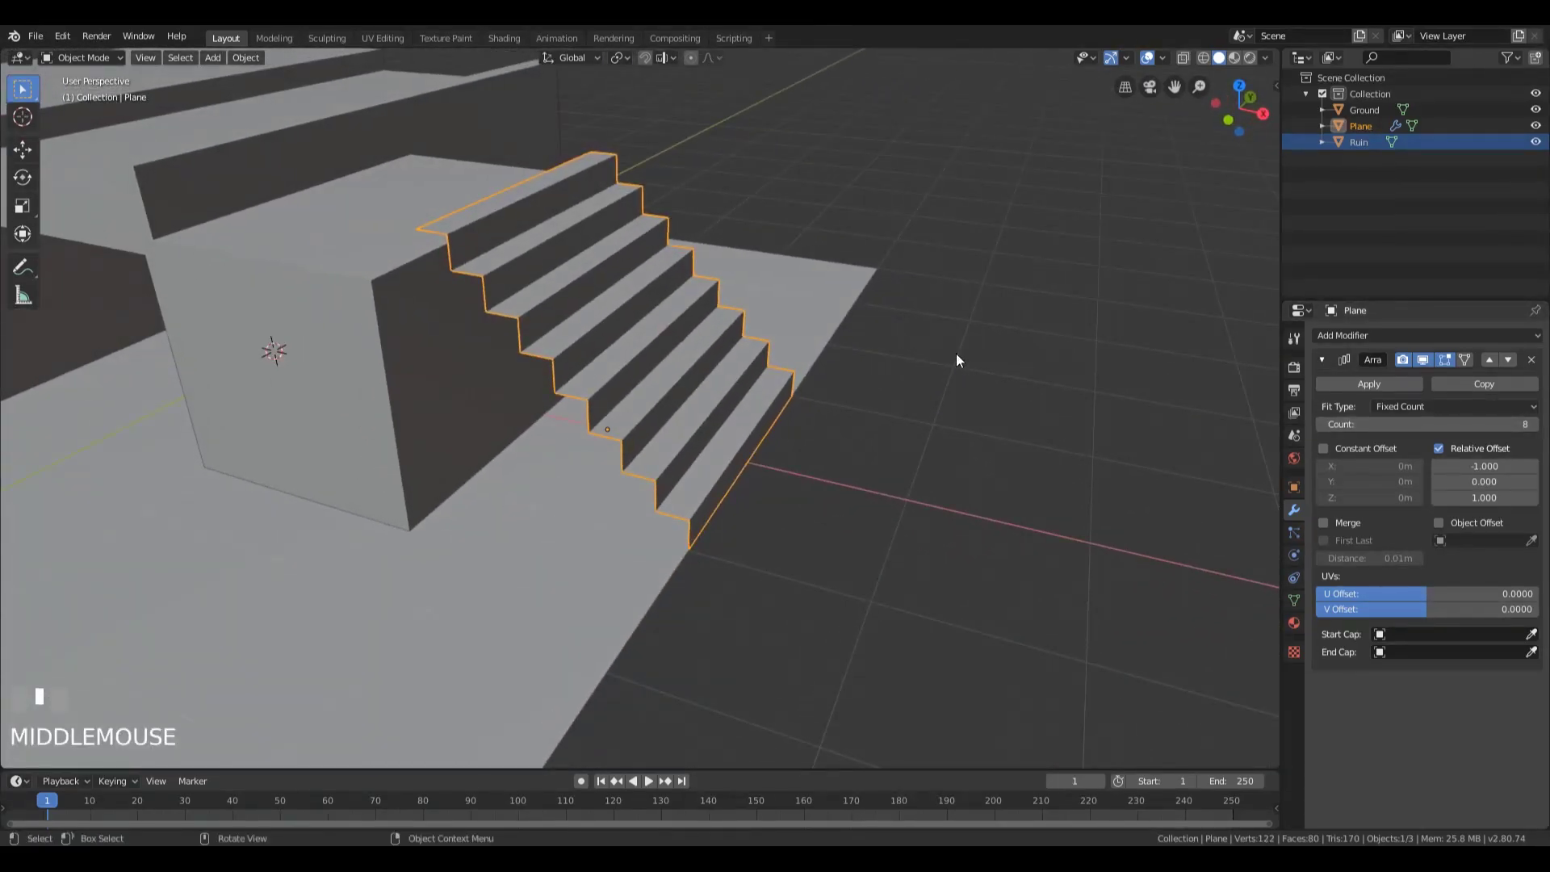
- Enter Edit Mode on the staircase and show it in wireframe shading from the top view
middle_click_drag(964, 360, 745, 265)
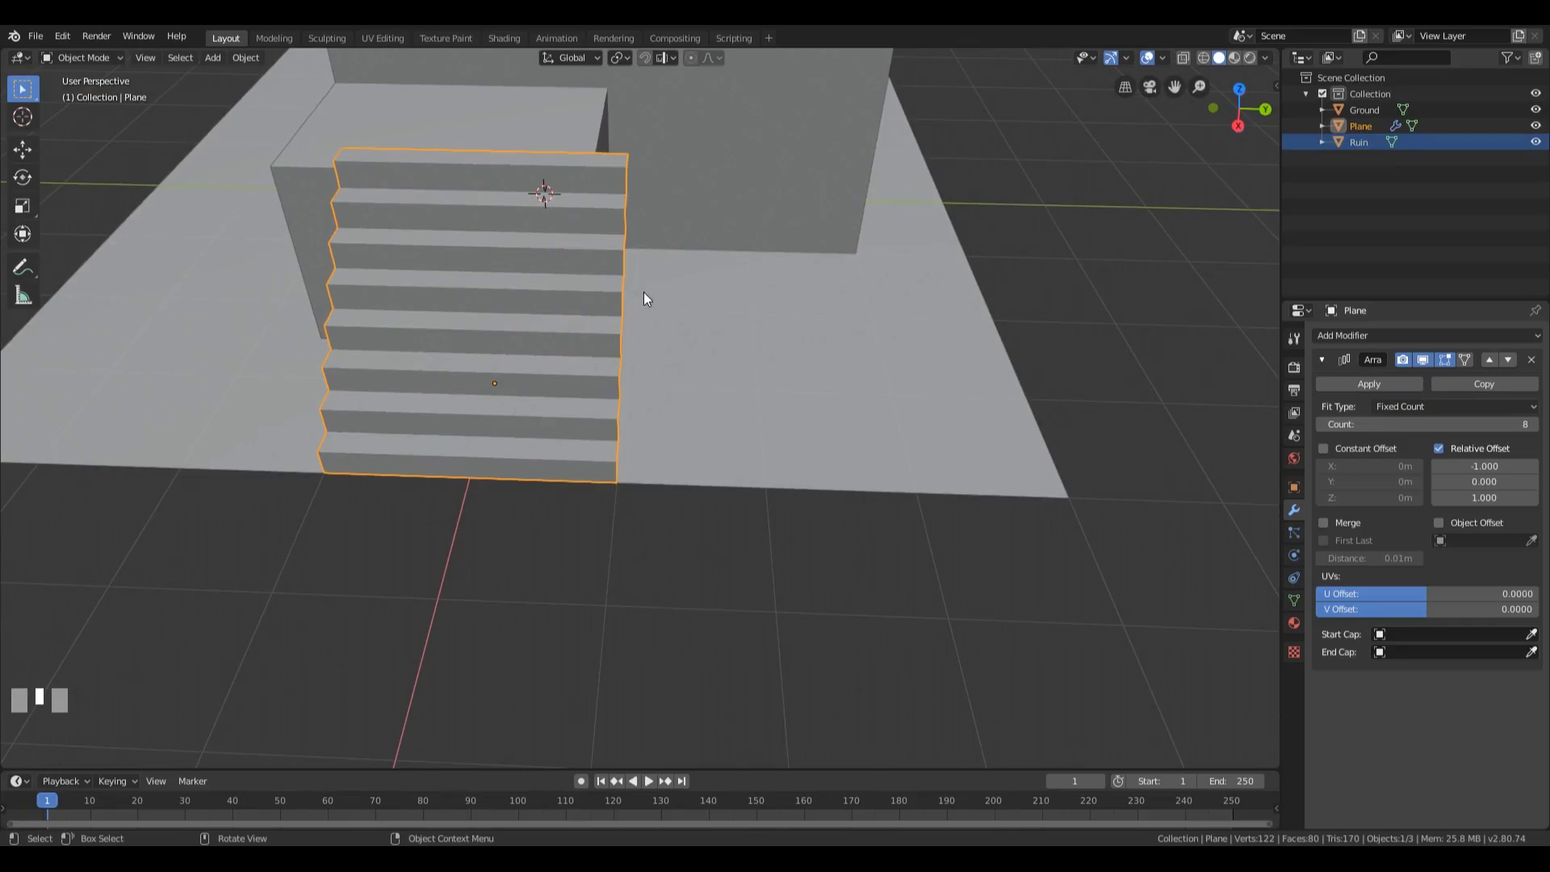
middle_click_drag(638, 314, 434, 221)
middle_click_drag(223, 257, 565, 256)
middle_click_drag(582, 318, 772, 347)
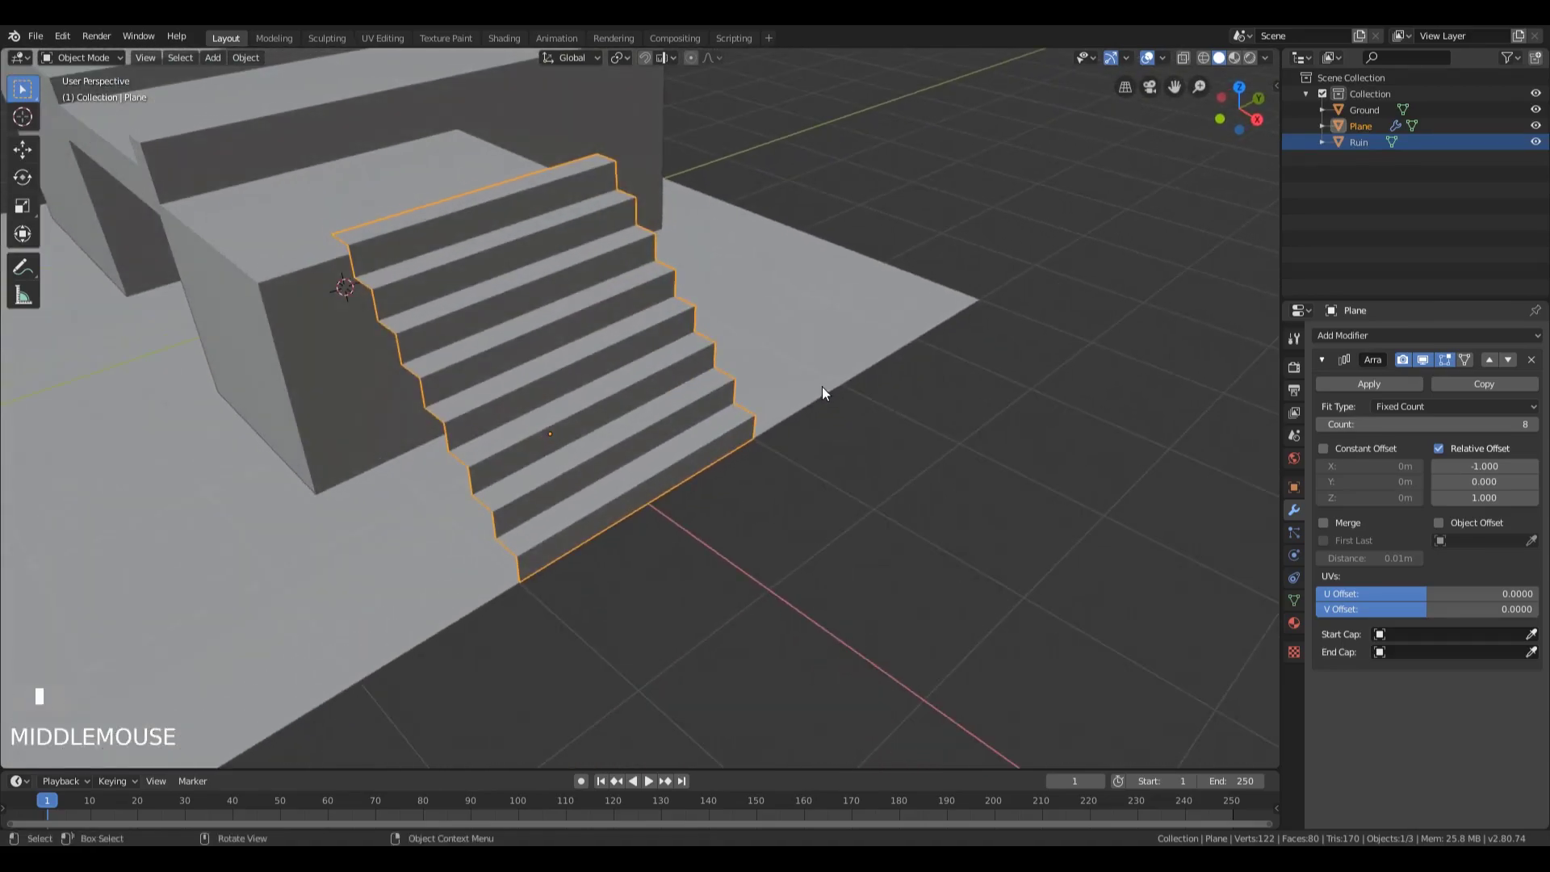
key("Tab")
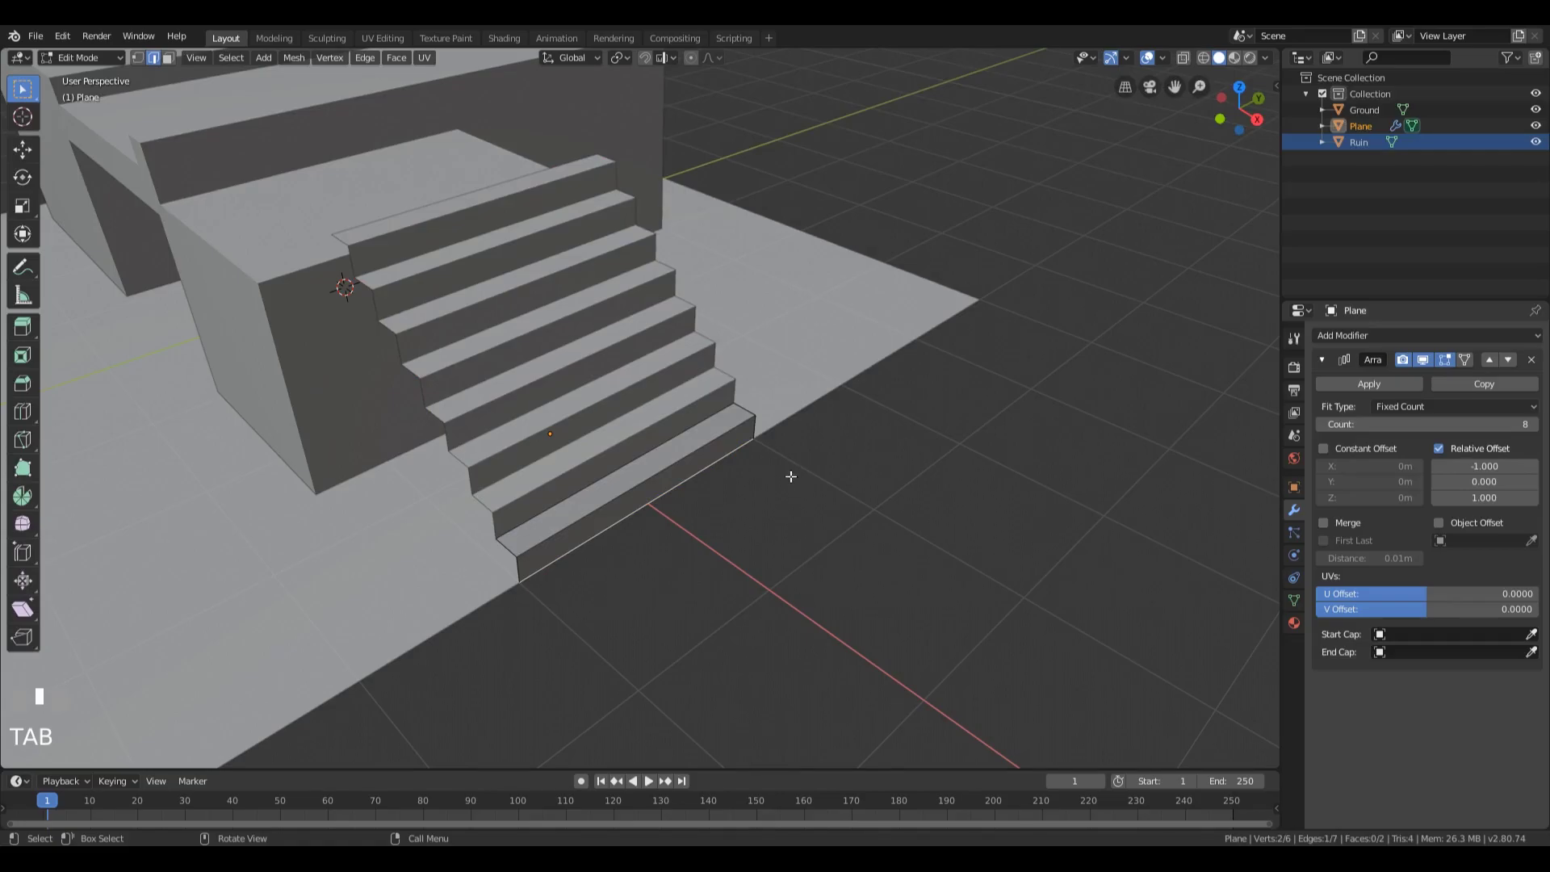
key("KP_7")
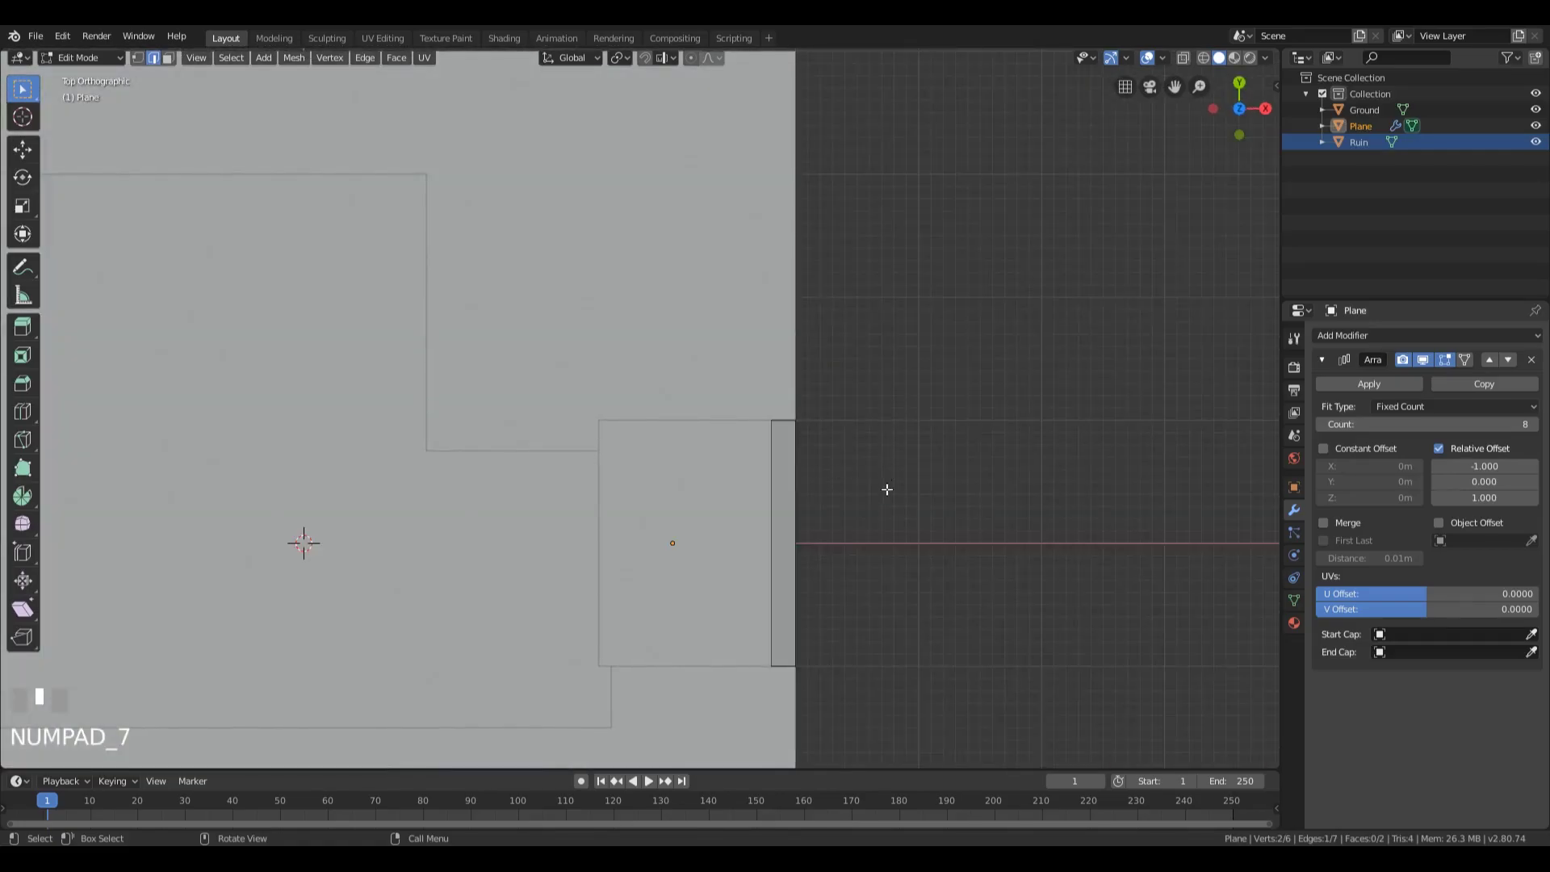
middle_click_drag(888, 494, 786, 329, "shift")
key("z")
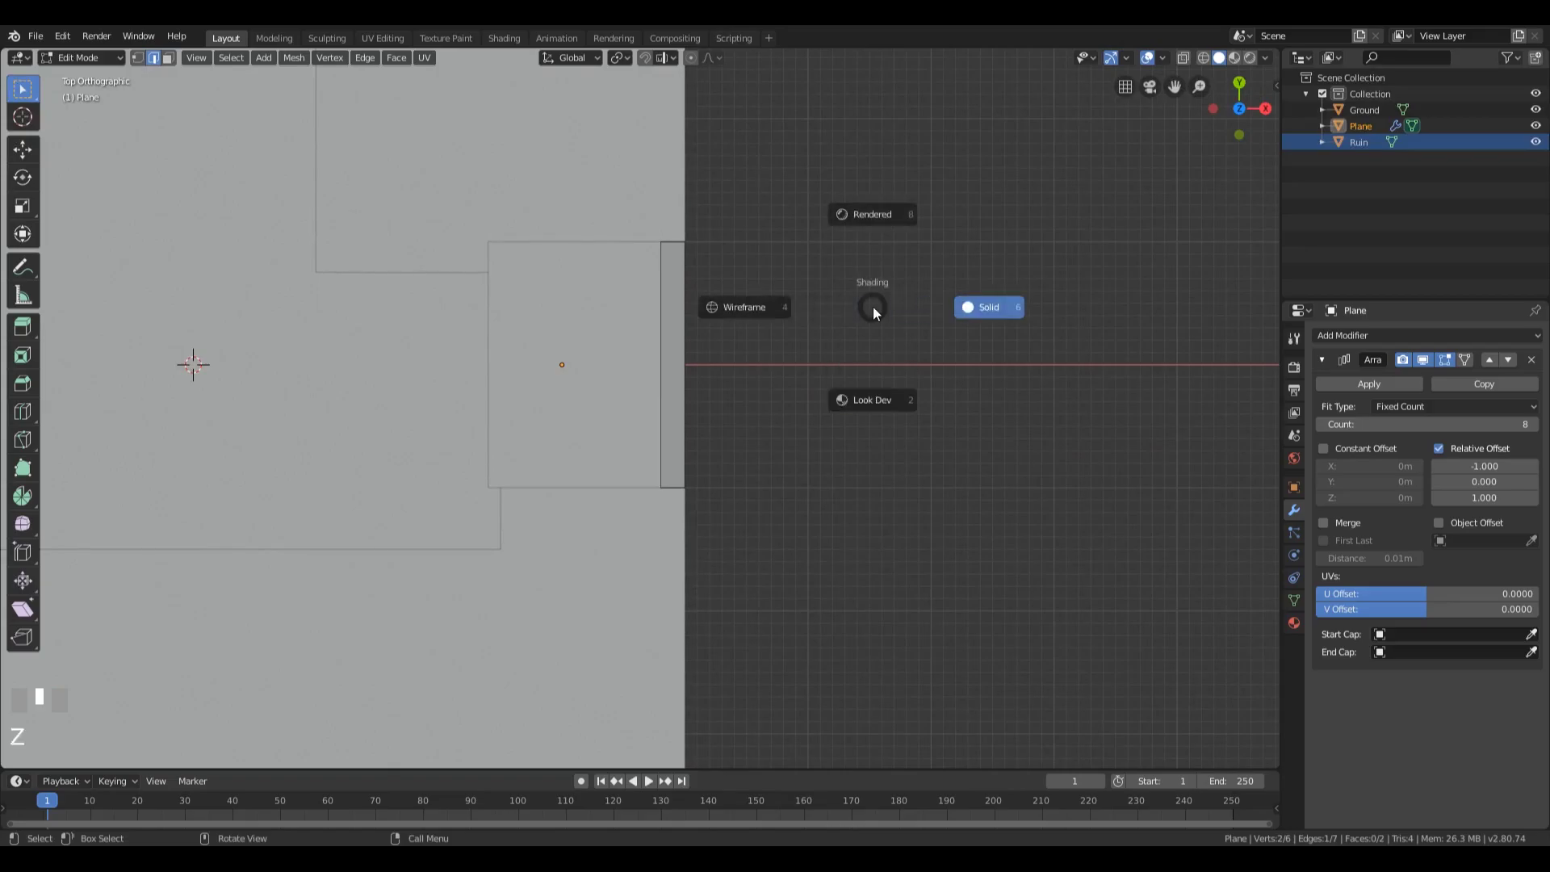
left_click(715, 307)
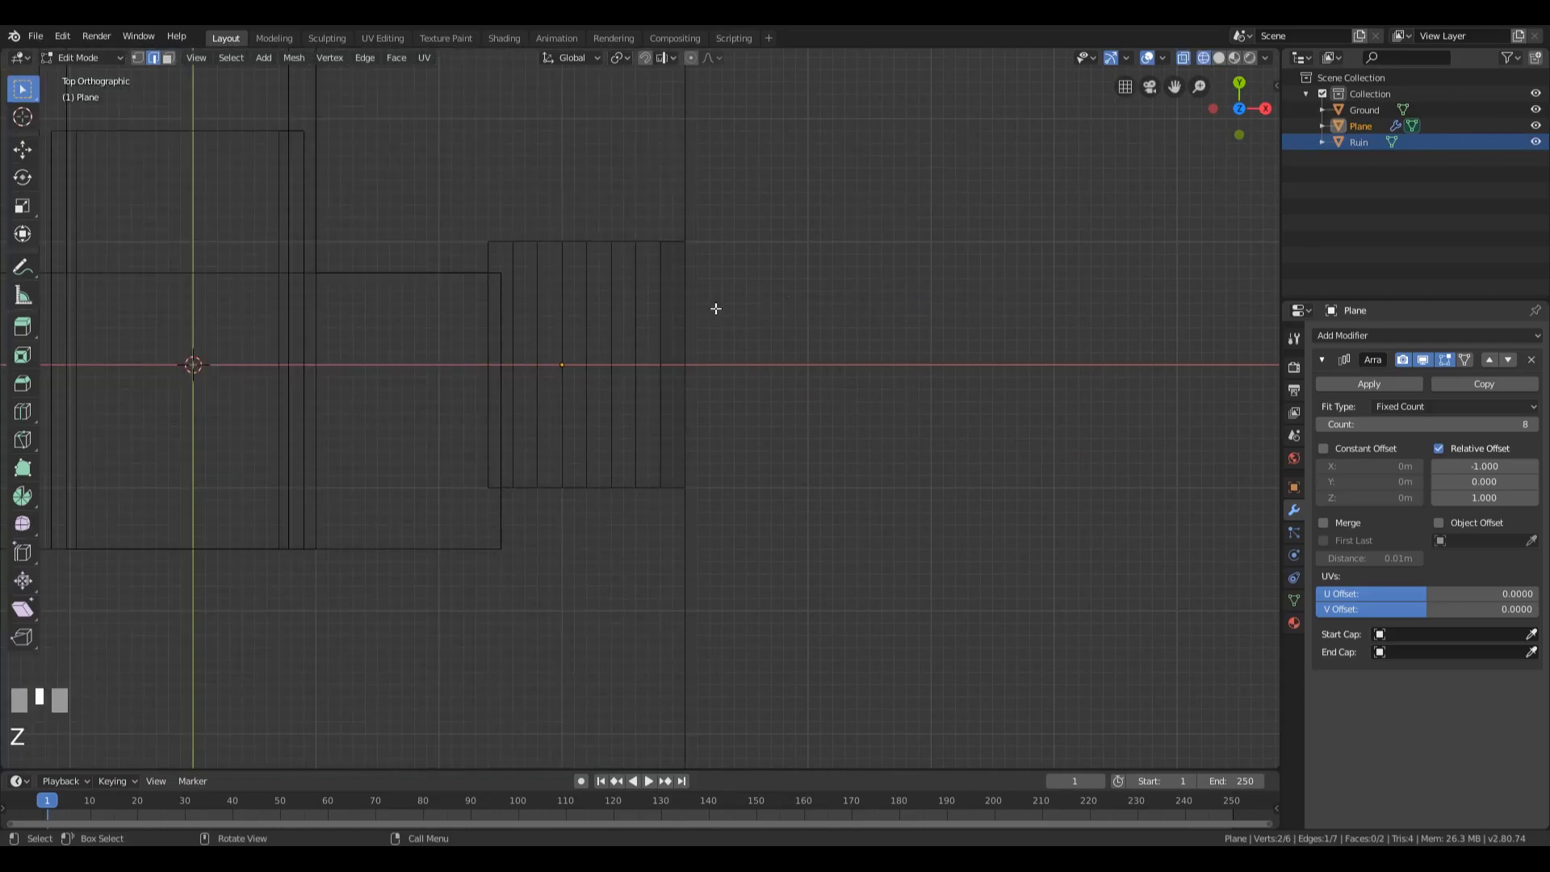
- Select the bottom step's tread and riser faces and scale them to about 0.8 along the Y axis
key("3")
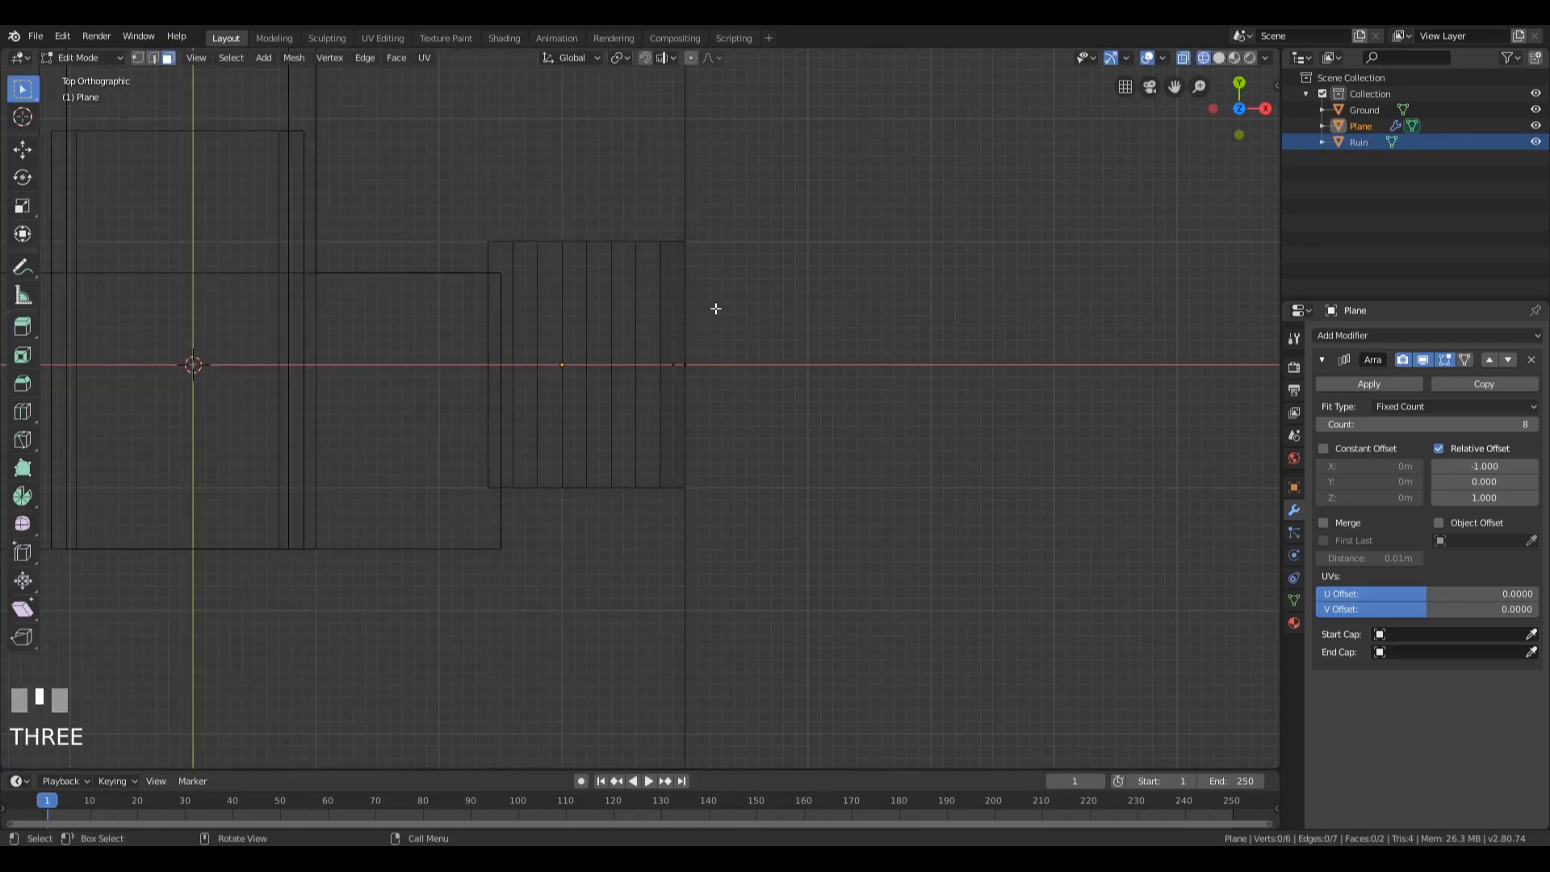
left_click(672, 332)
middle_click_drag(787, 440, 774, 389)
key("Escape")
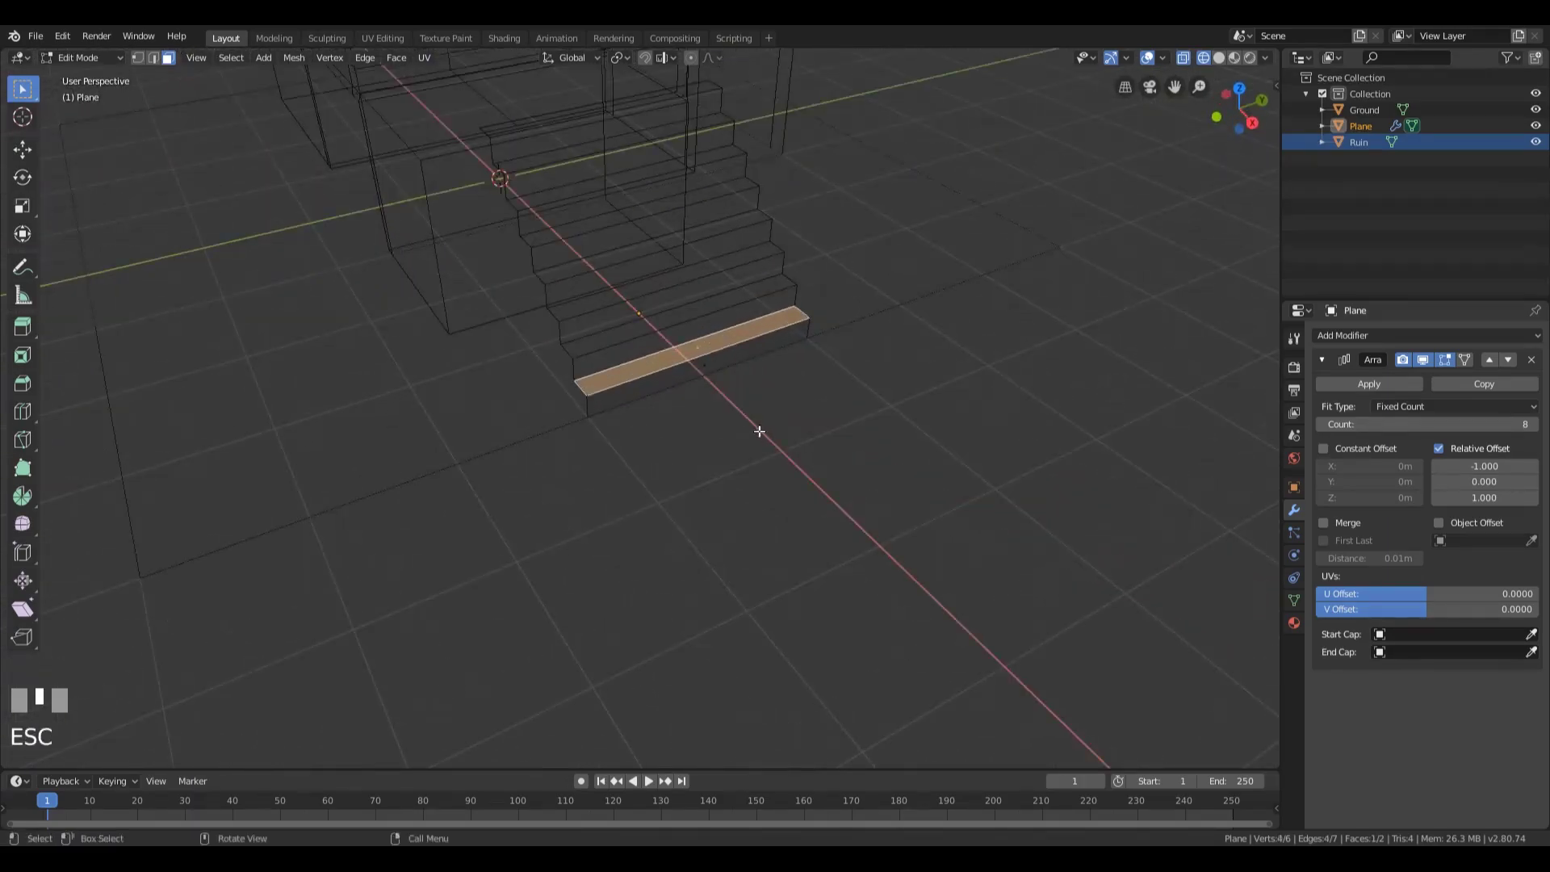
left_click(711, 364, "shift")
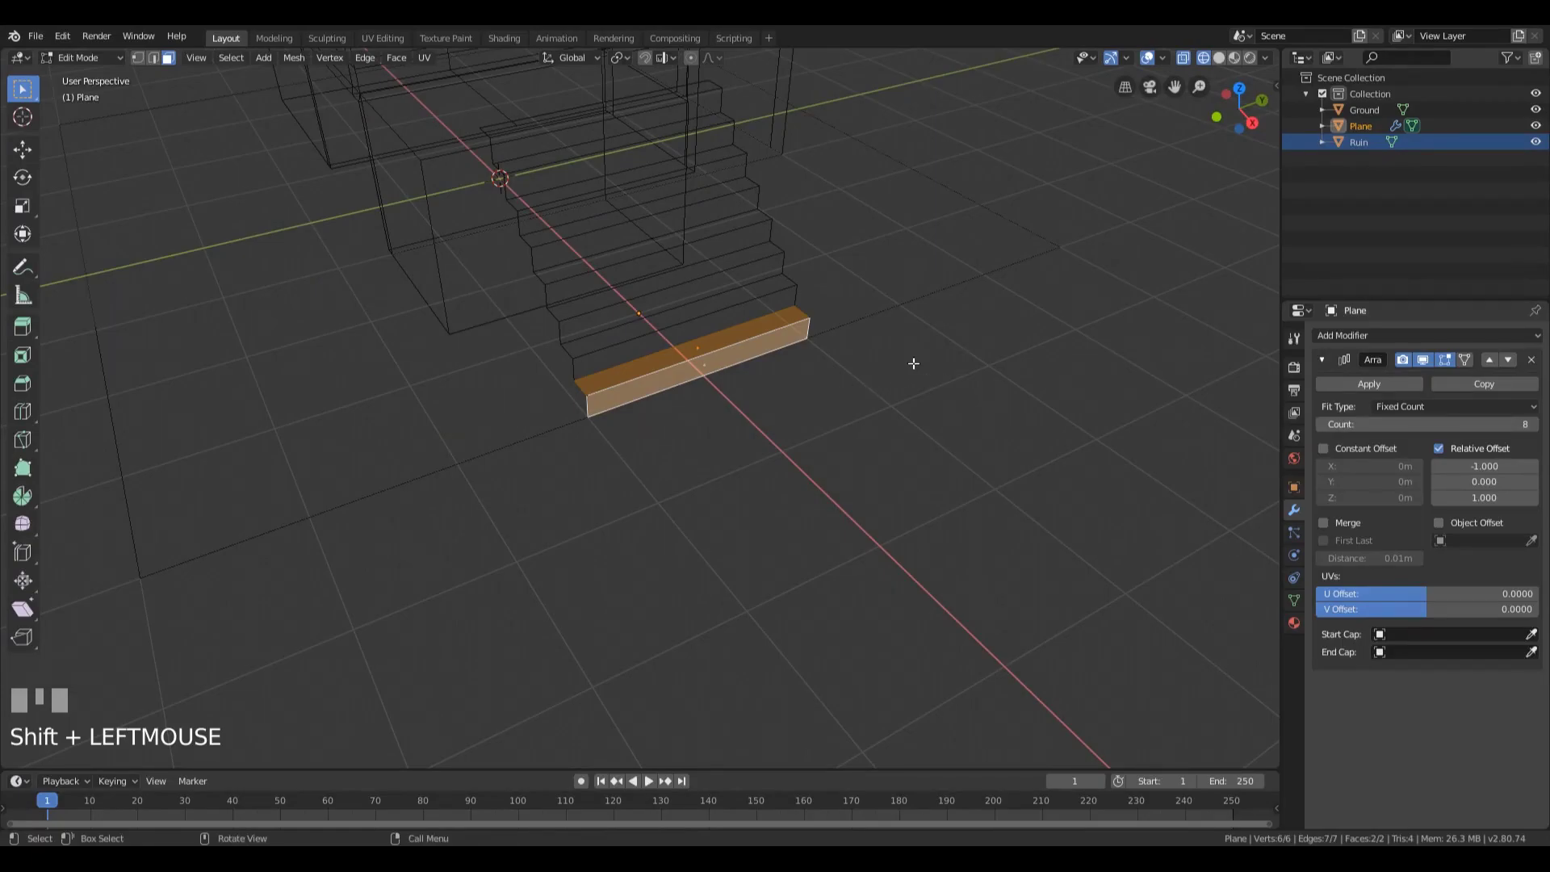
key("KP_7")
scroll(937, 328, "up", 1)
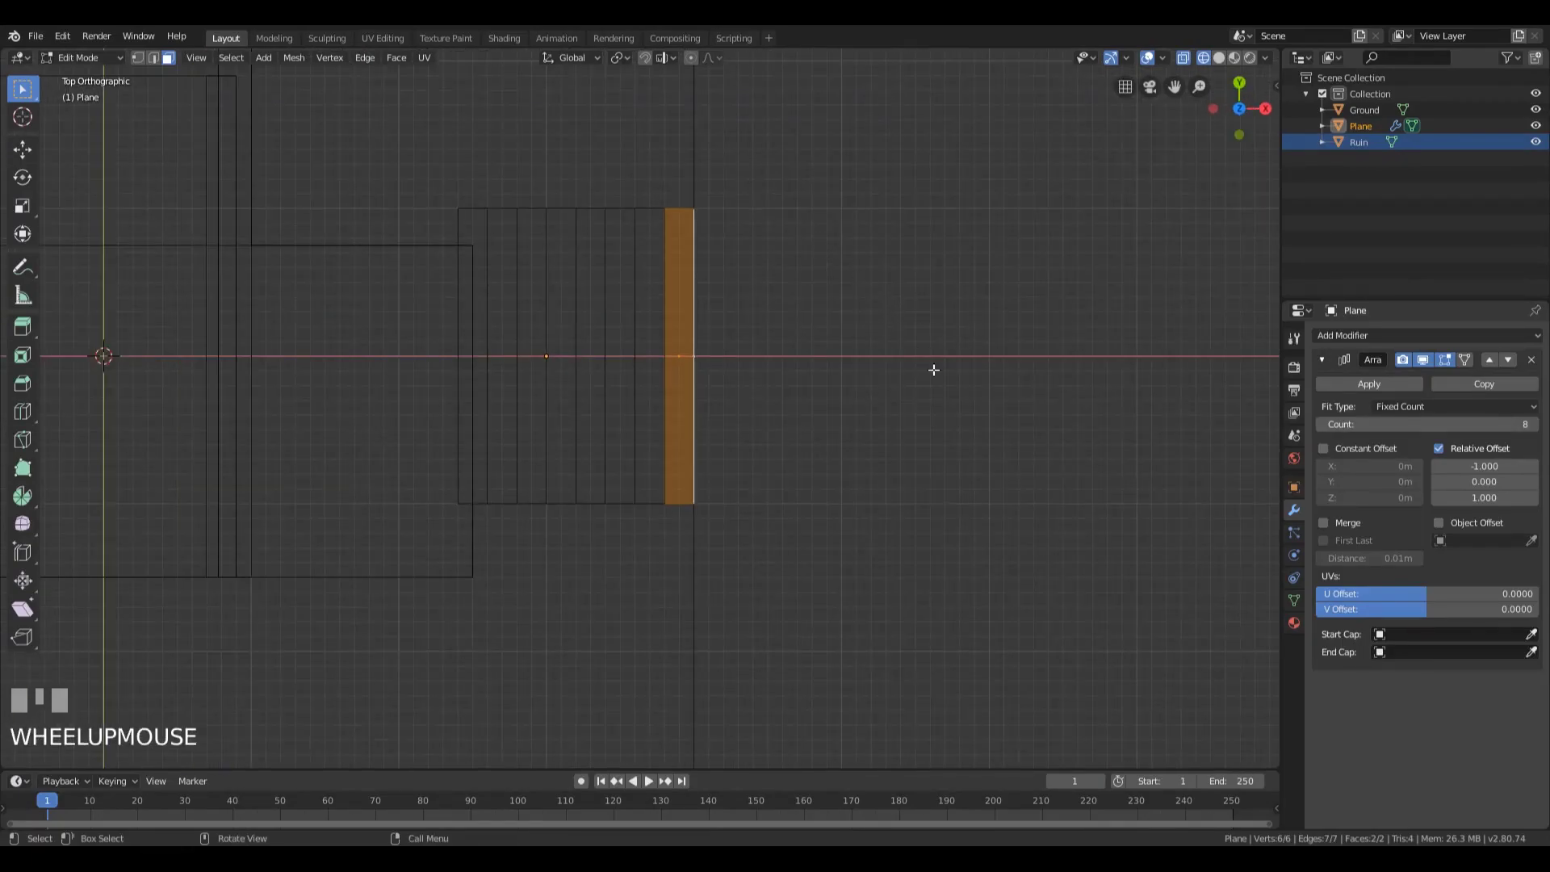
key("s")
key("y")
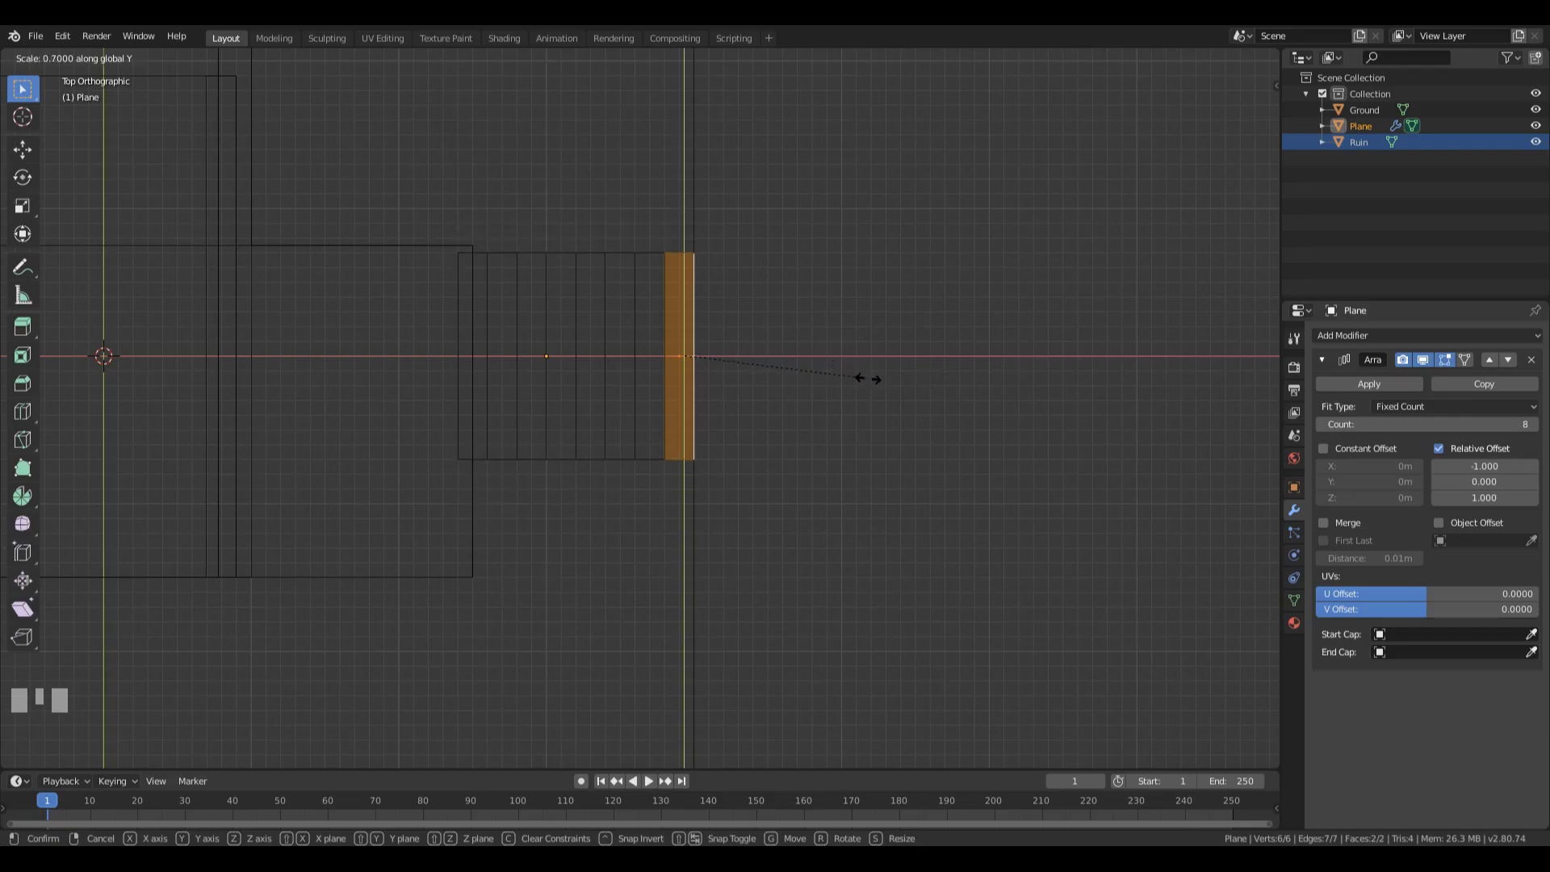
left_click(872, 379, "ctrl")
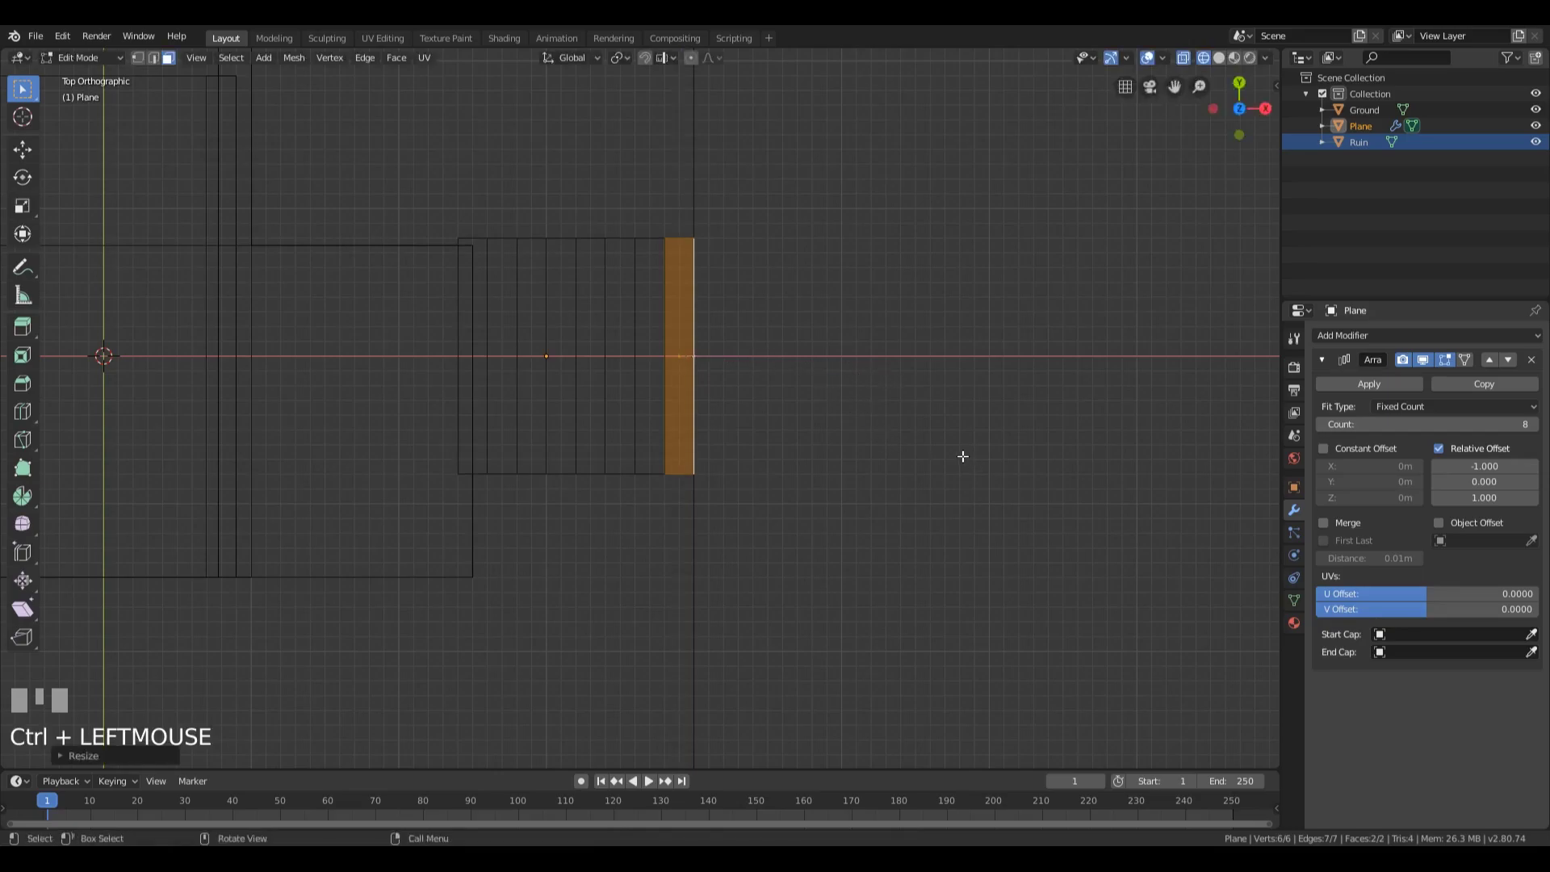
- Return to Object Mode with the narrowed staircase and switch the viewport to solid shading
key("Tab")
mouse_move(962, 456)
middle_mouse_down()
mouse_move(861, 349)
mouse_move(875, 336)
mouse_move(869, 485)
mouse_move(836, 434)
middle_mouse_up()
key("z")
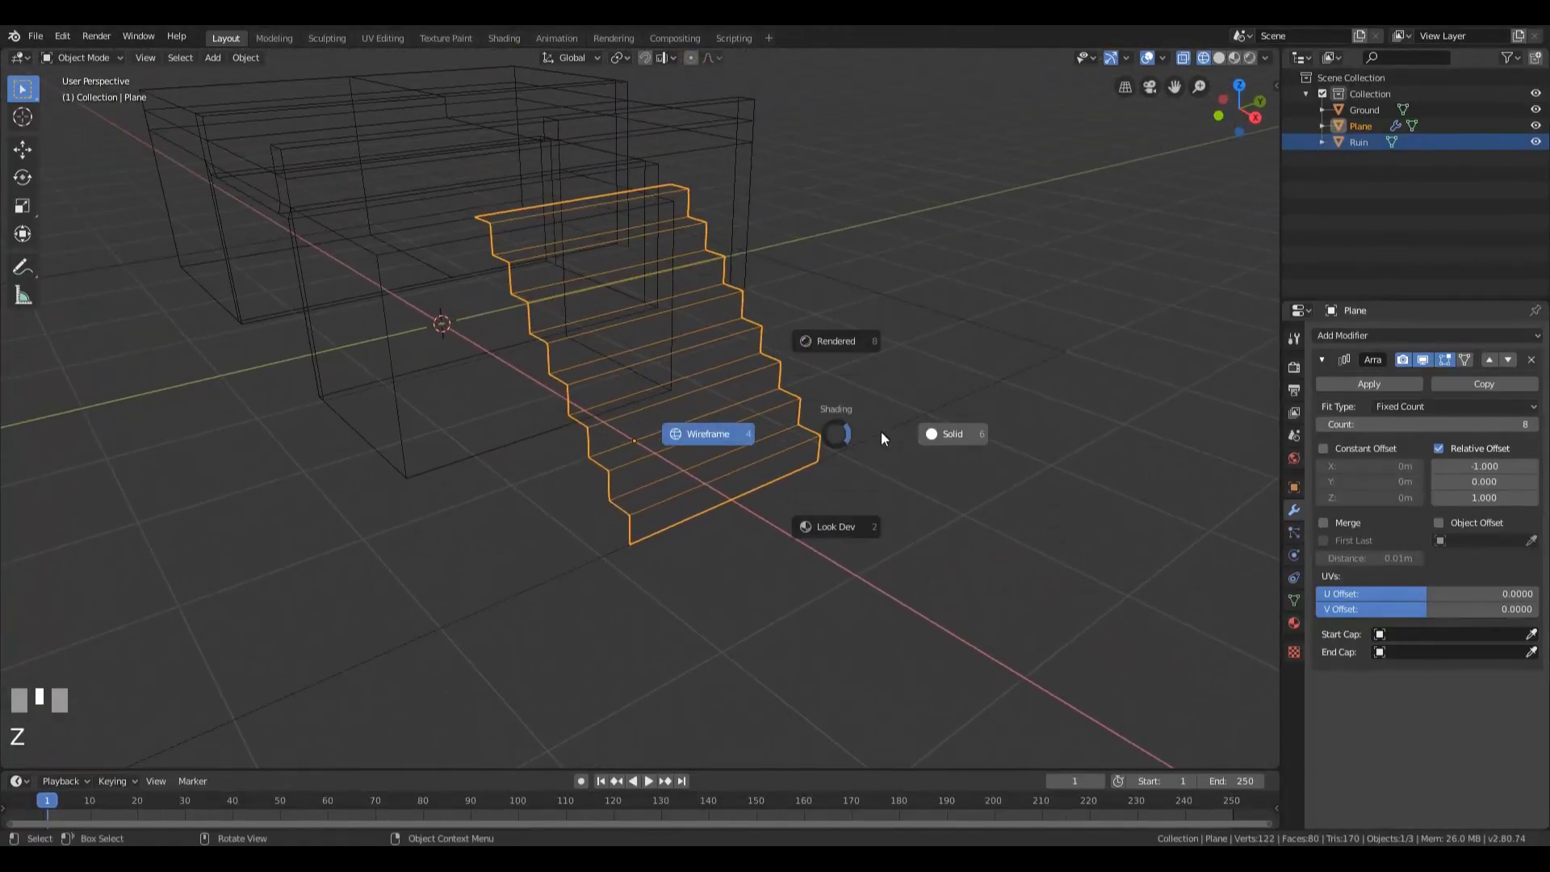
left_click(957, 441)
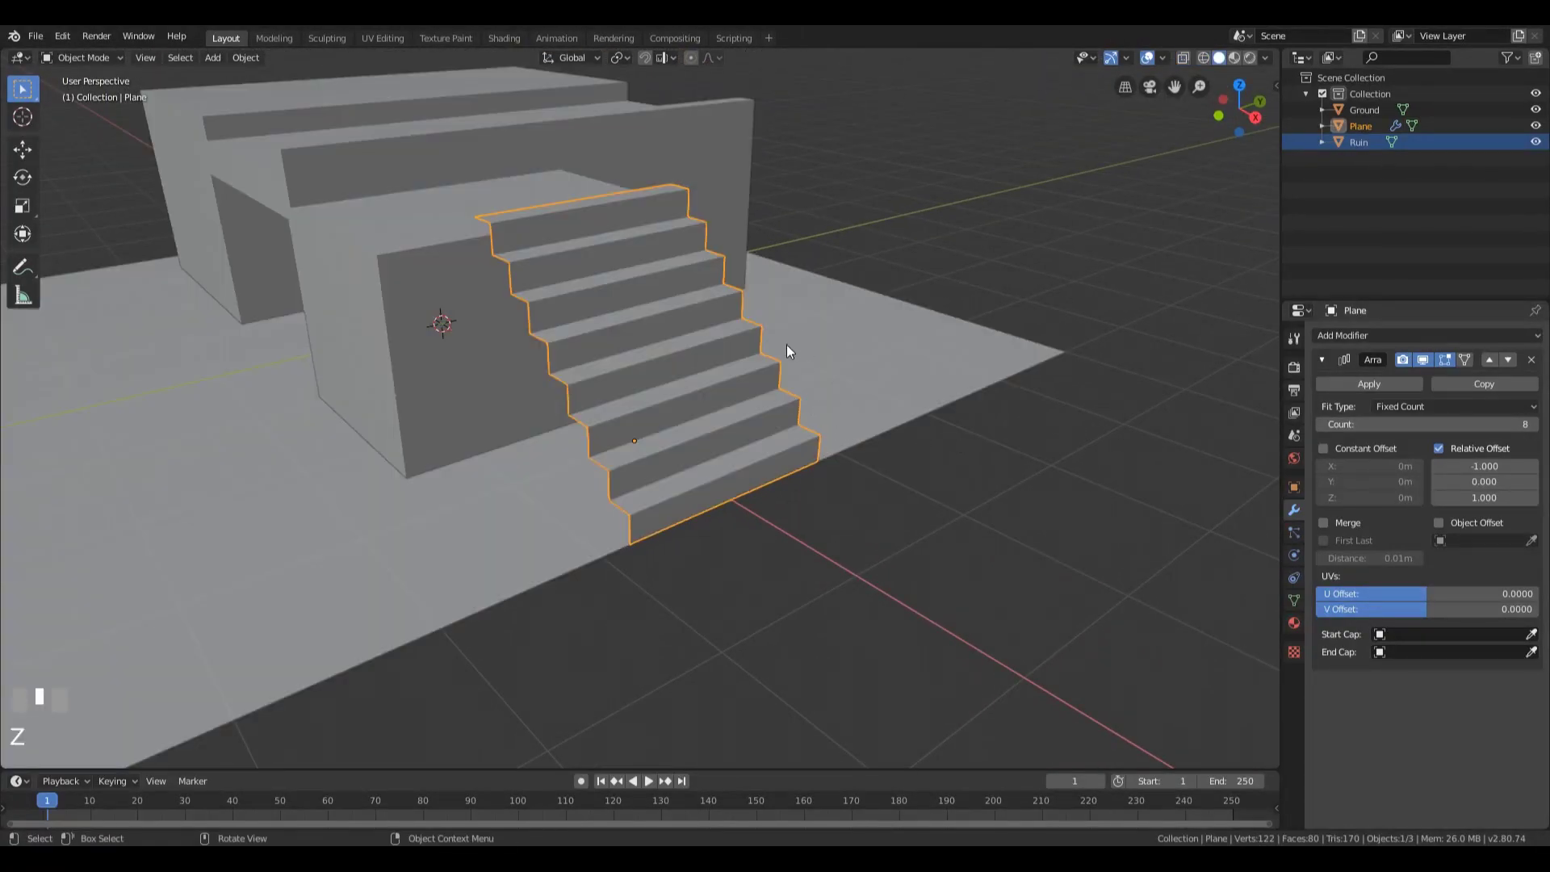
- Apply the staircase's Array modifier to turn its copies into real geometry
middle_click_drag(794, 337, 763, 372)
key("shift+ctrl+alt+KP_Divide")
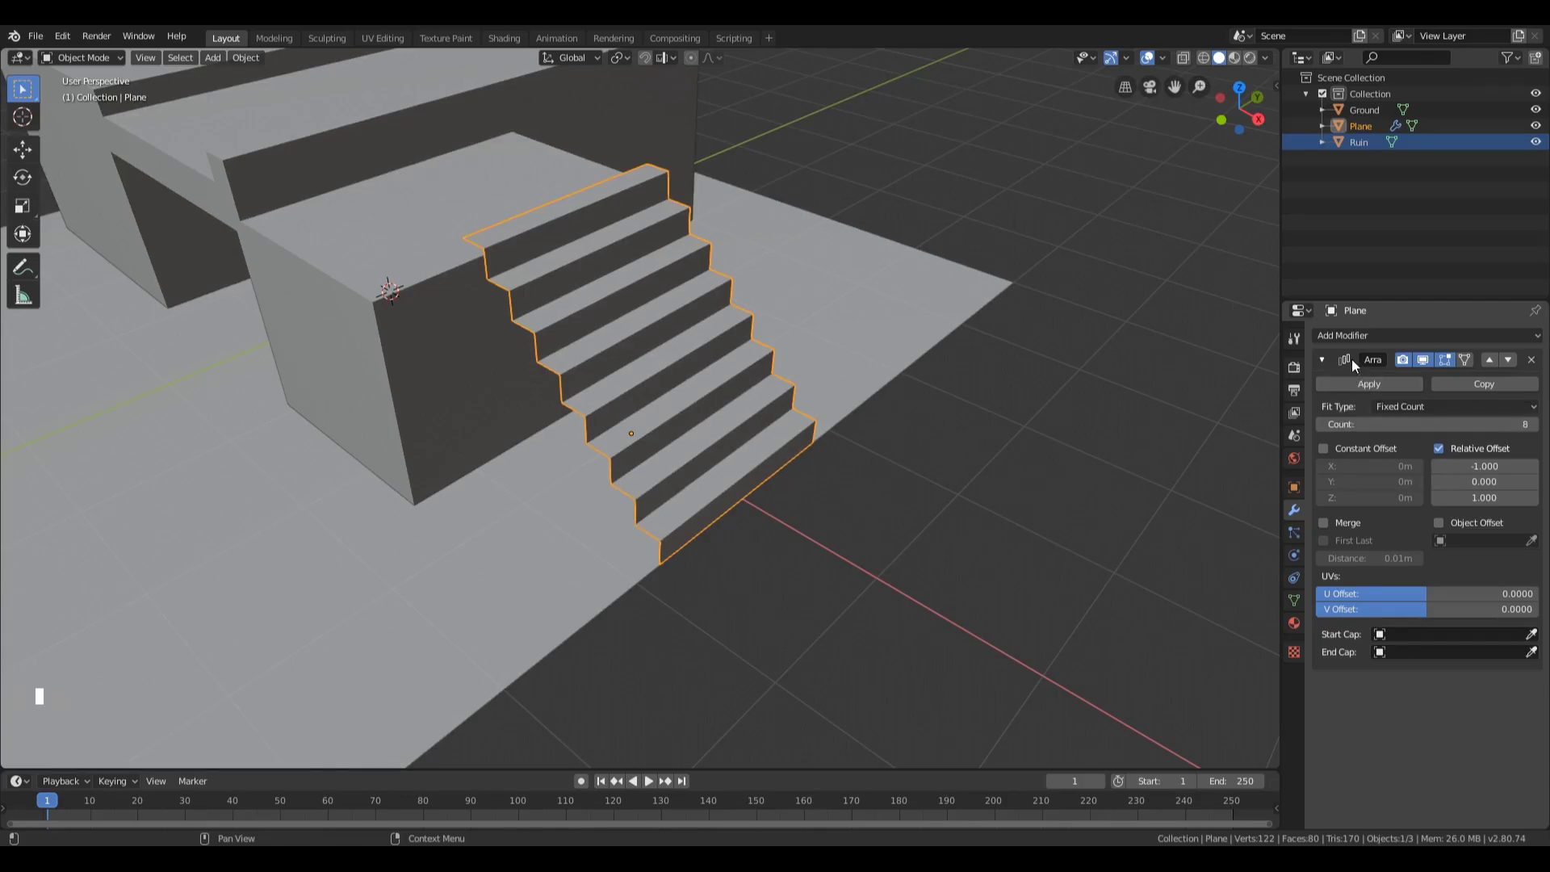
key("shift+ctrl+alt+KP_Divide")
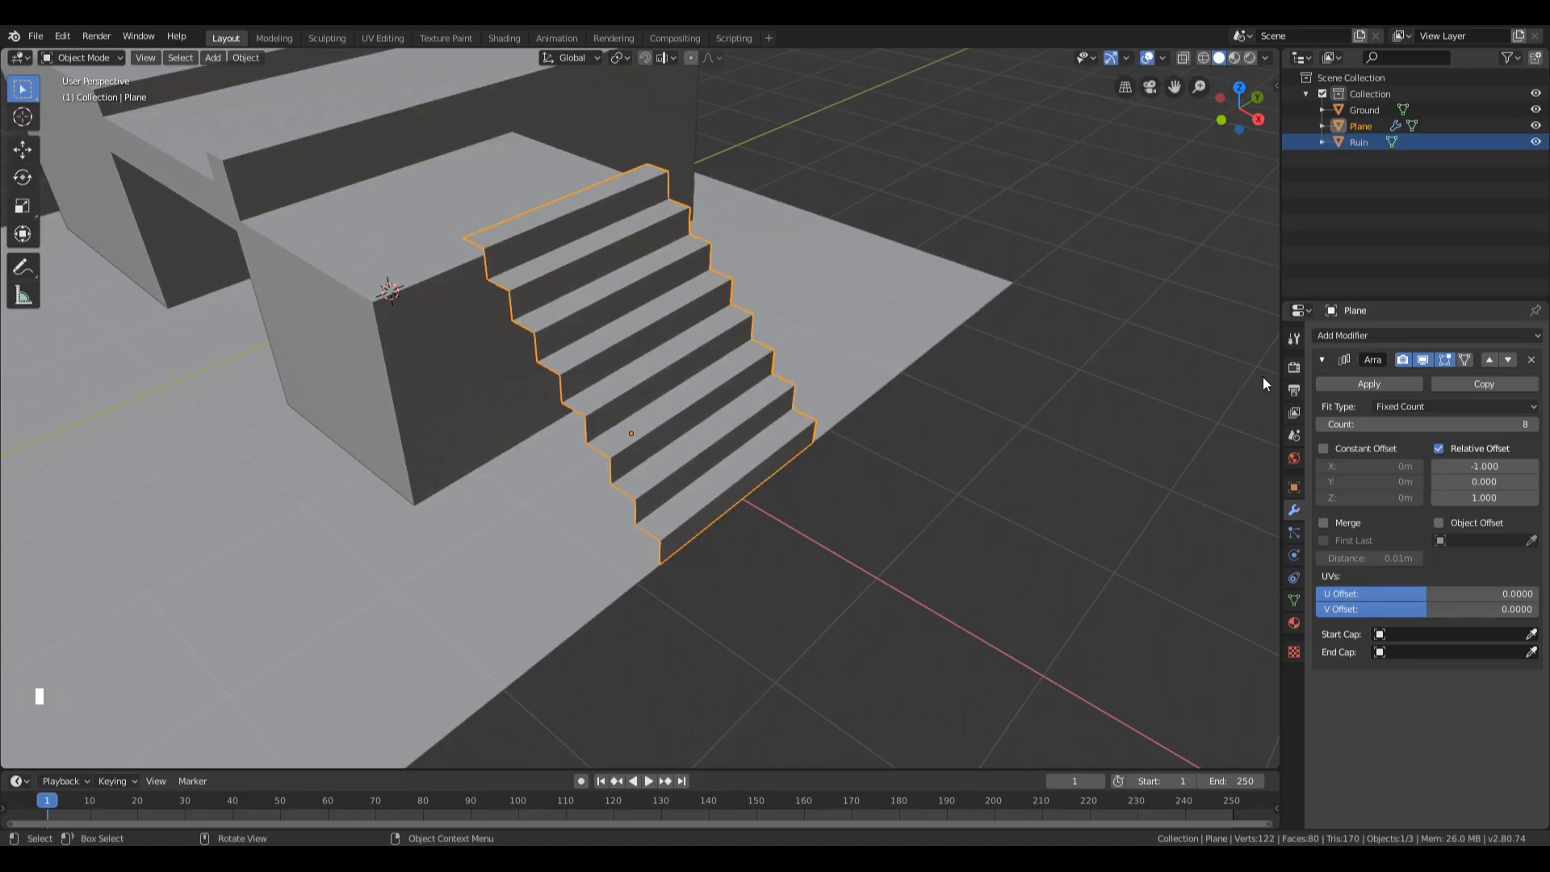
left_click(1353, 387)
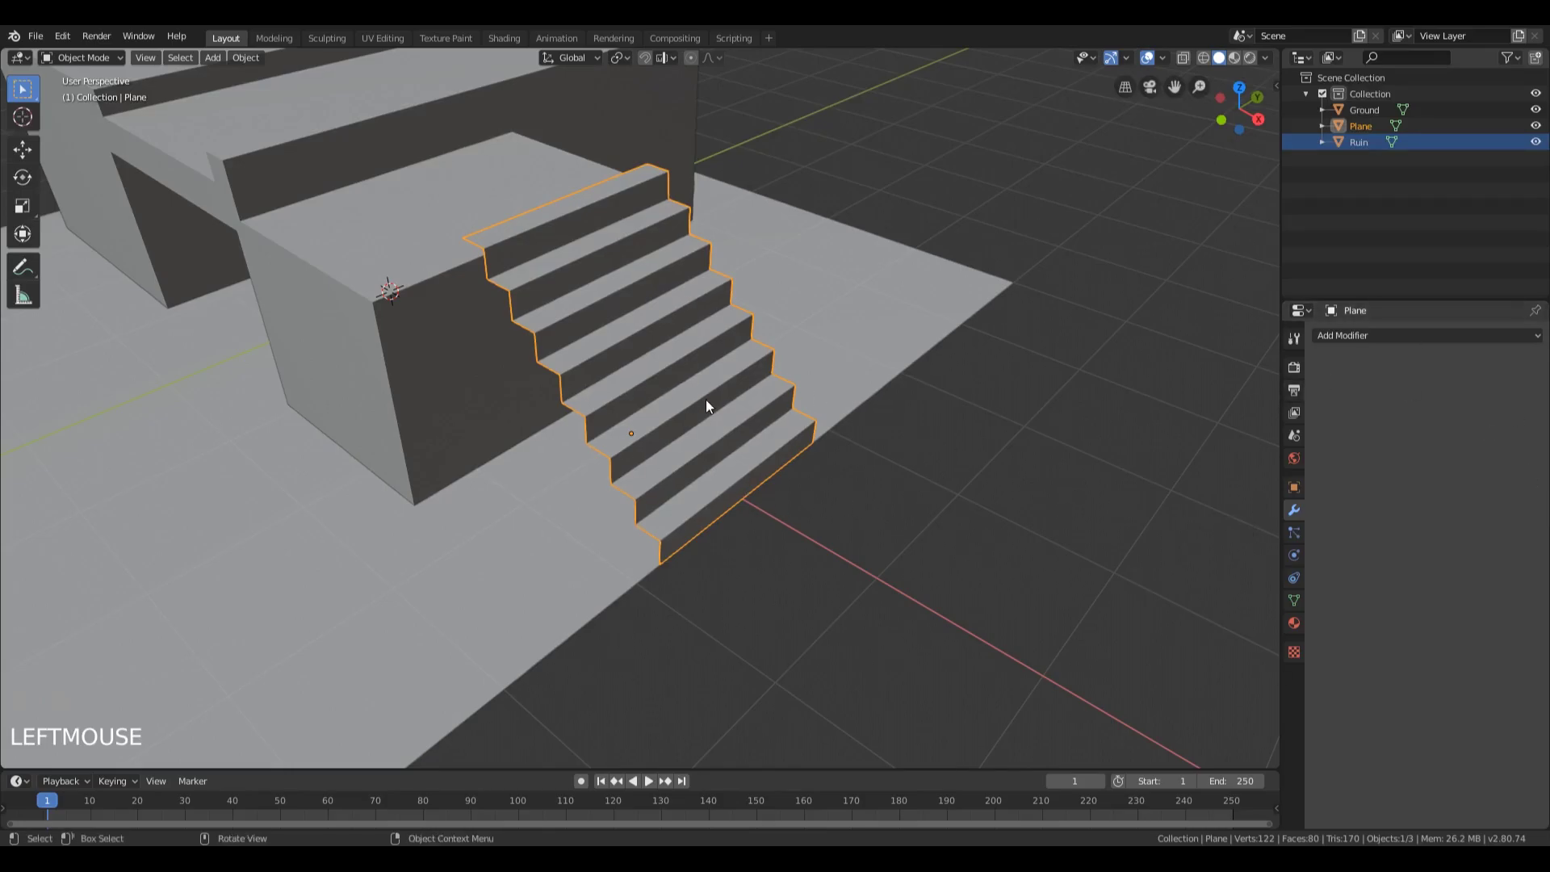
- Enter Edit Mode on the applied staircase mesh and switch to vertex selection
key("Tab")
mouse_move(851, 322)
middle_mouse_down()
mouse_move(775, 323)
mouse_move(906, 346)
mouse_move(868, 283)
mouse_move(825, 330)
mouse_move(823, 316)
middle_mouse_up()
key("ctrl+alt+shift+KP_Divide")
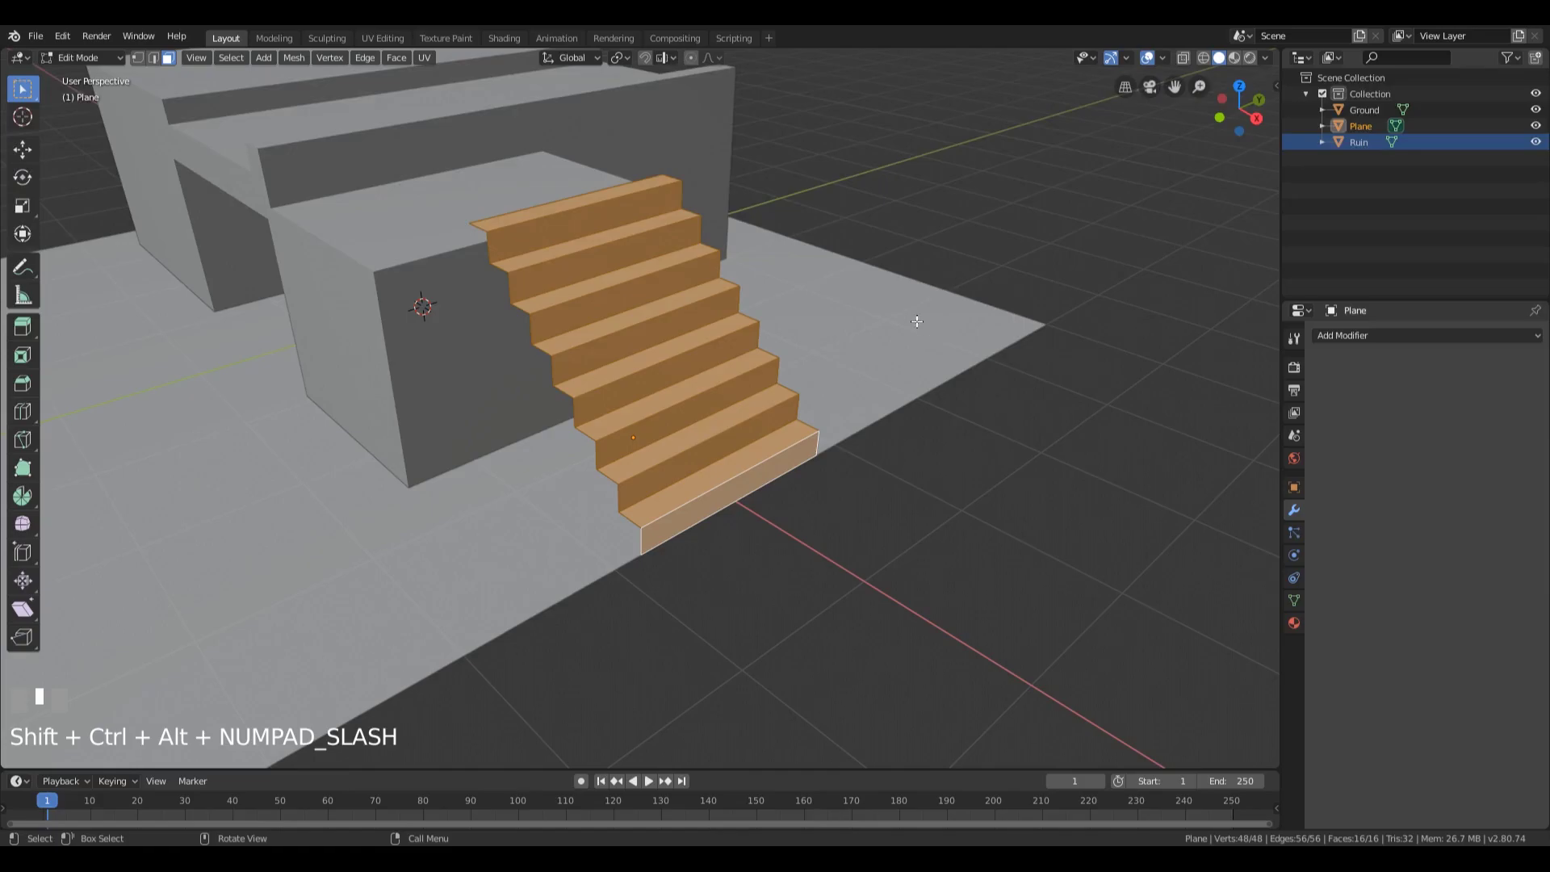
scroll(839, 422, "up", 1)
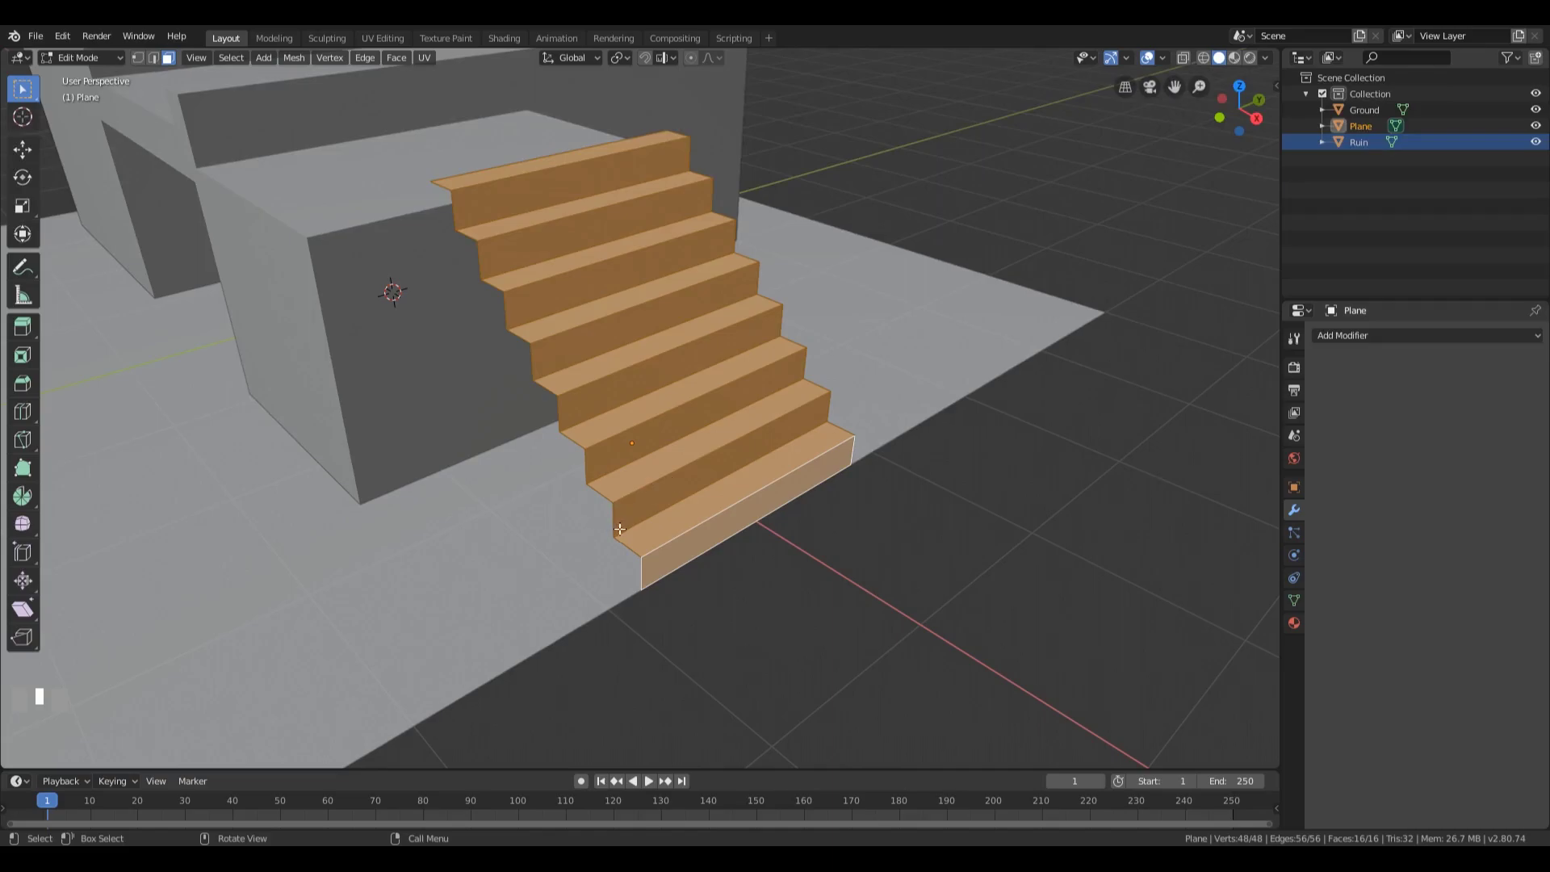
key("shift+ctrl+alt+KP_Divide")
scroll(902, 313, "down", 2)
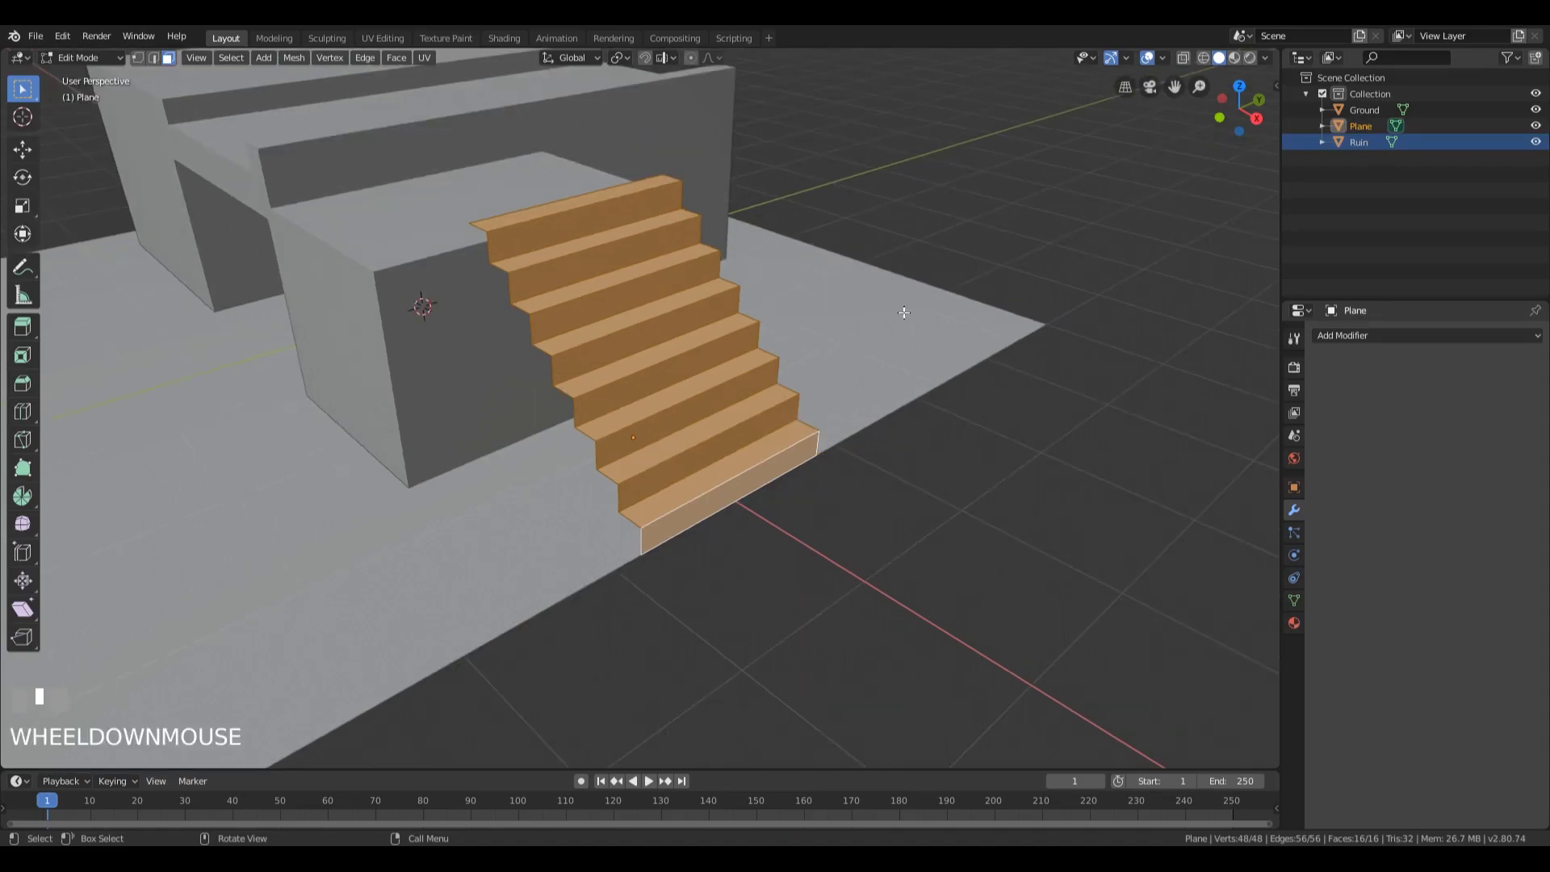
key("1")
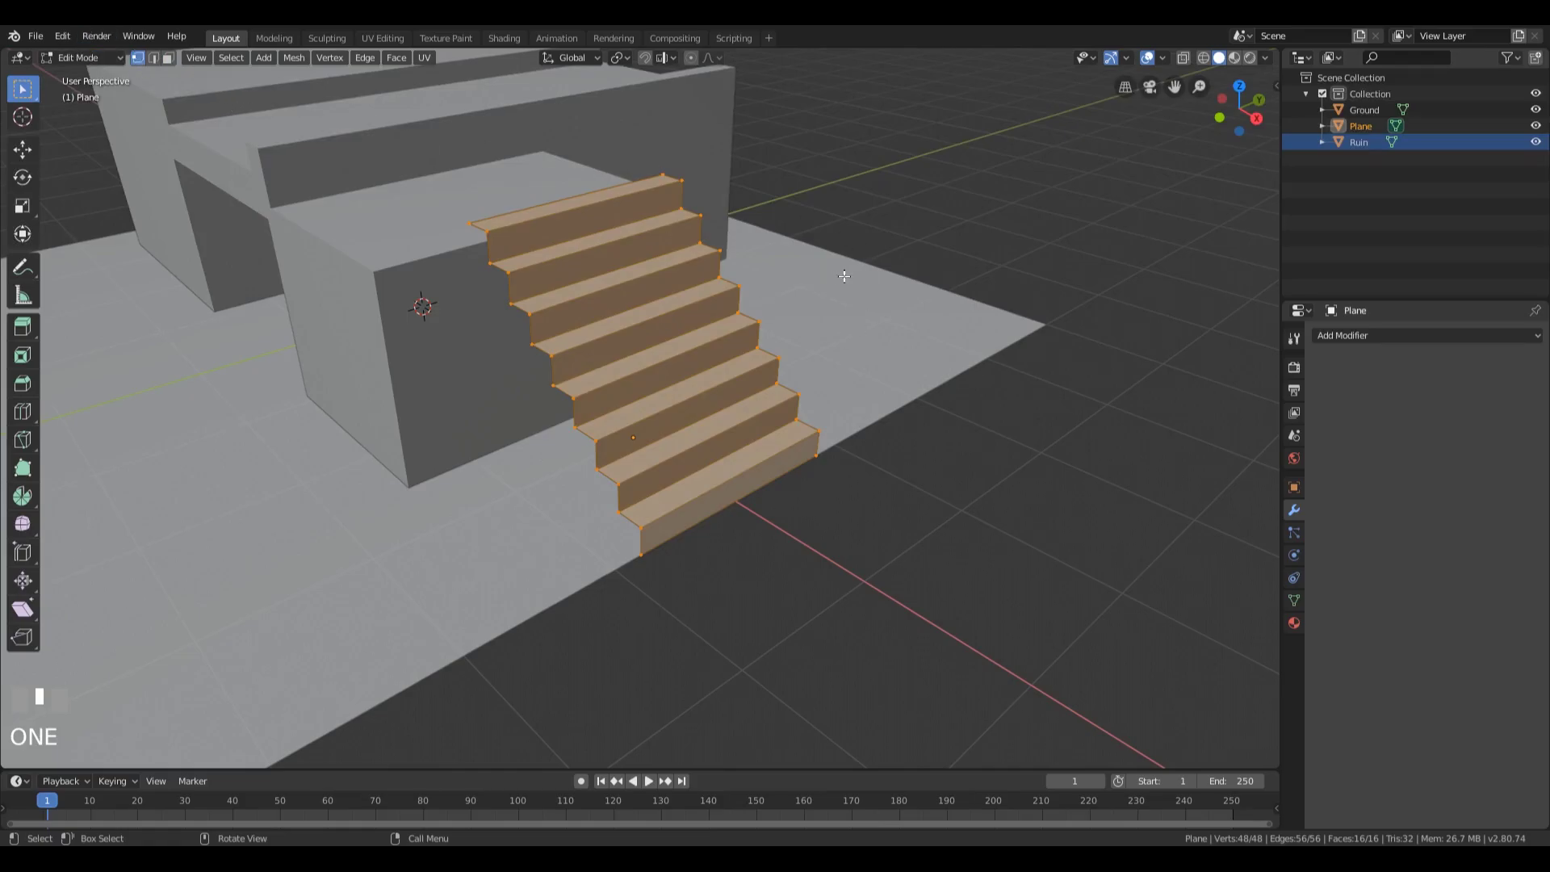
- Look up the merge command for the staircase's selected vertices
middle_click_drag(909, 346, 841, 377, "shift")
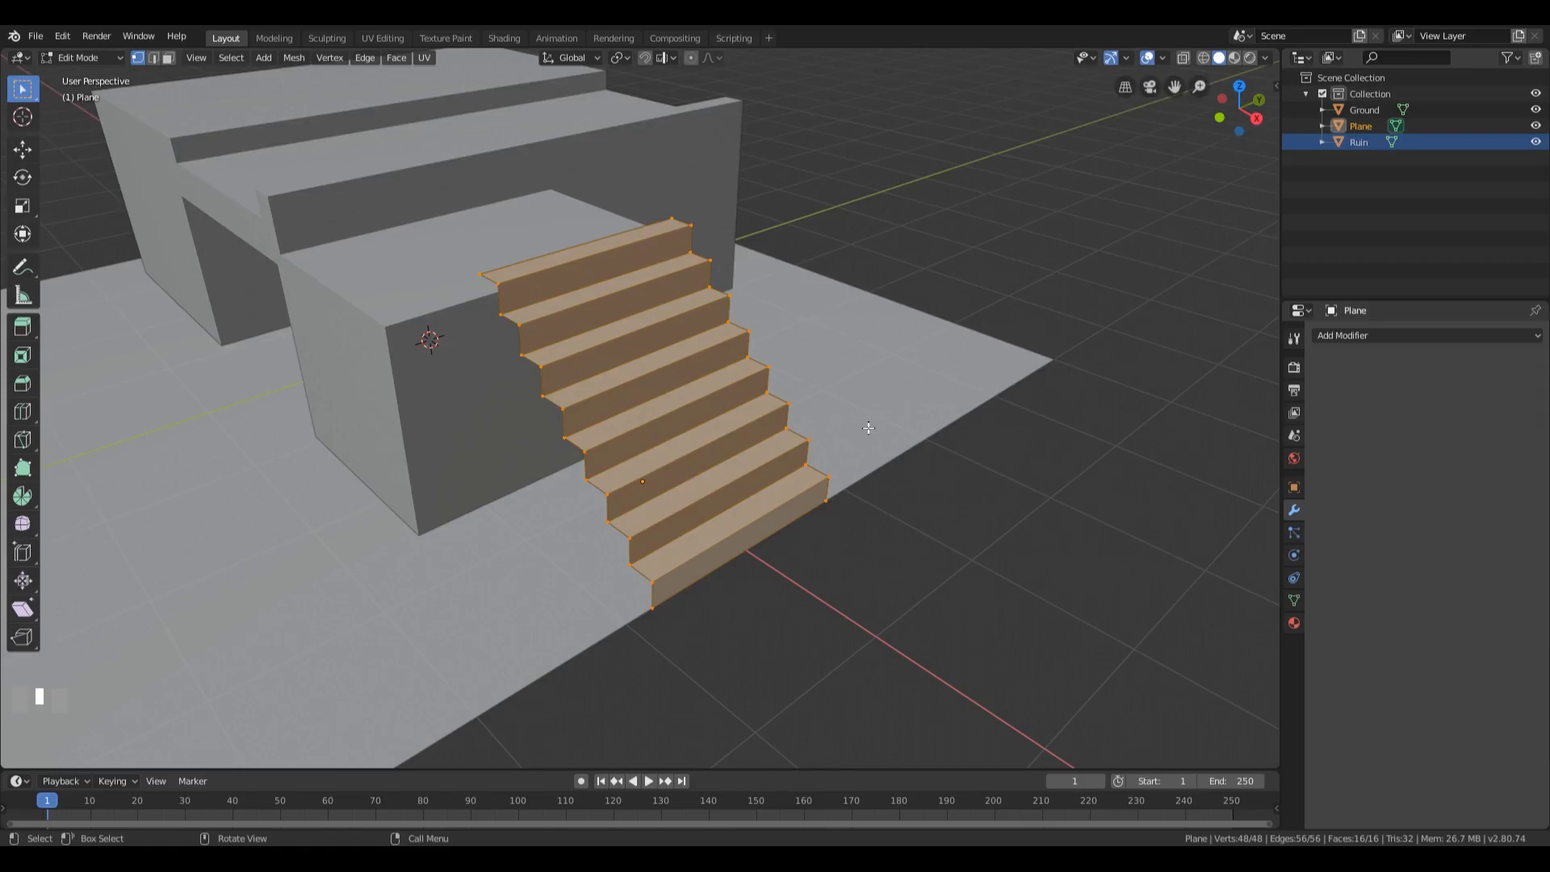
left_click(328, 60)
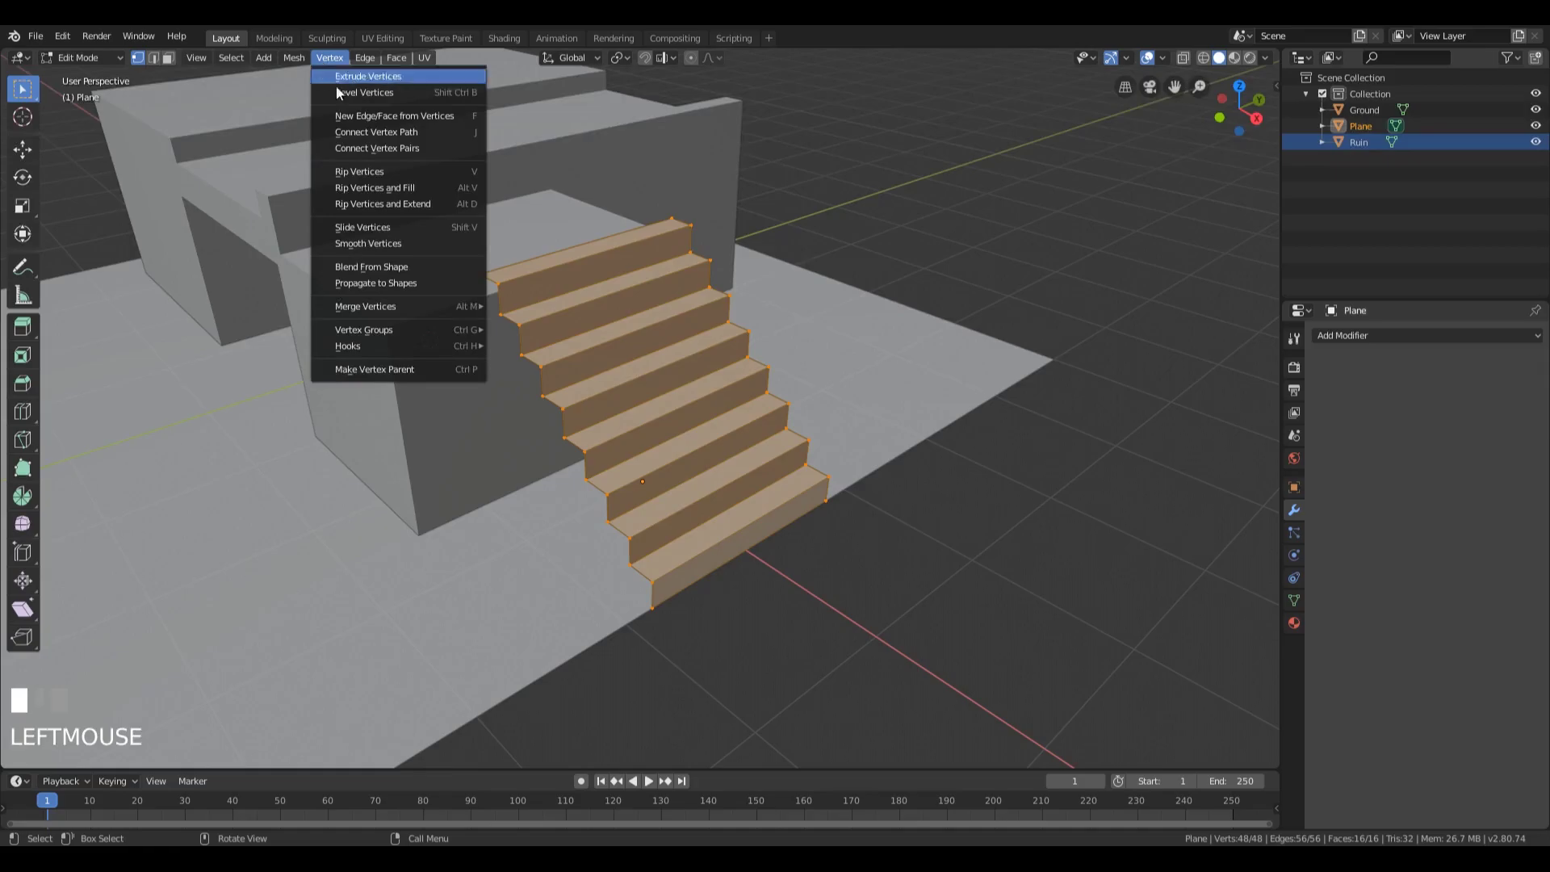
mouse_move(364, 306)
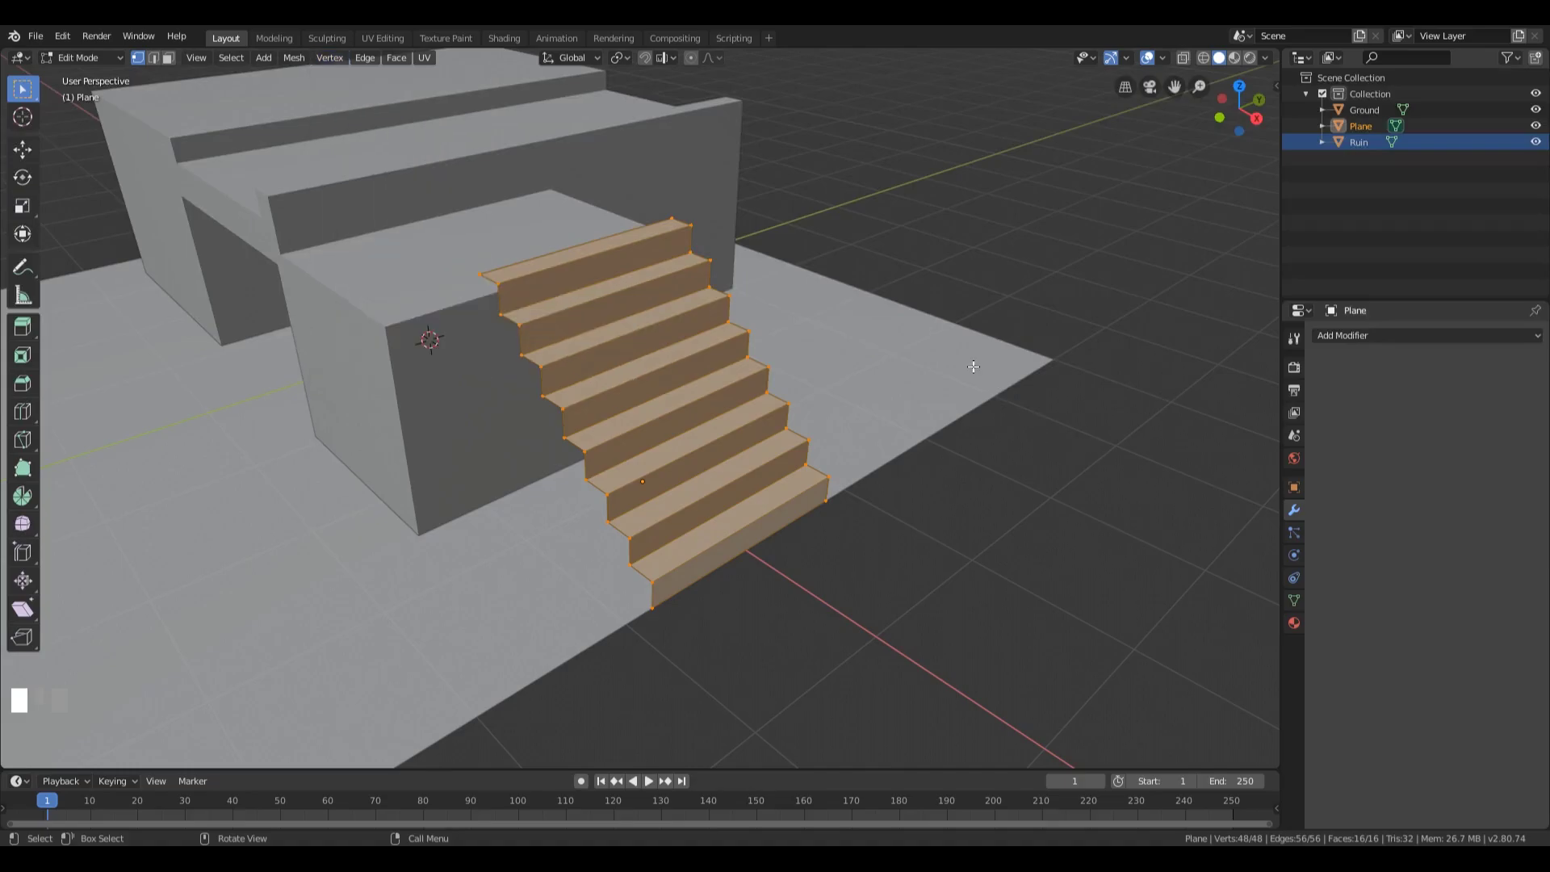
- Merge the staircase's selected vertices by distance and check the operation's merge distance setting
key("alt+m")
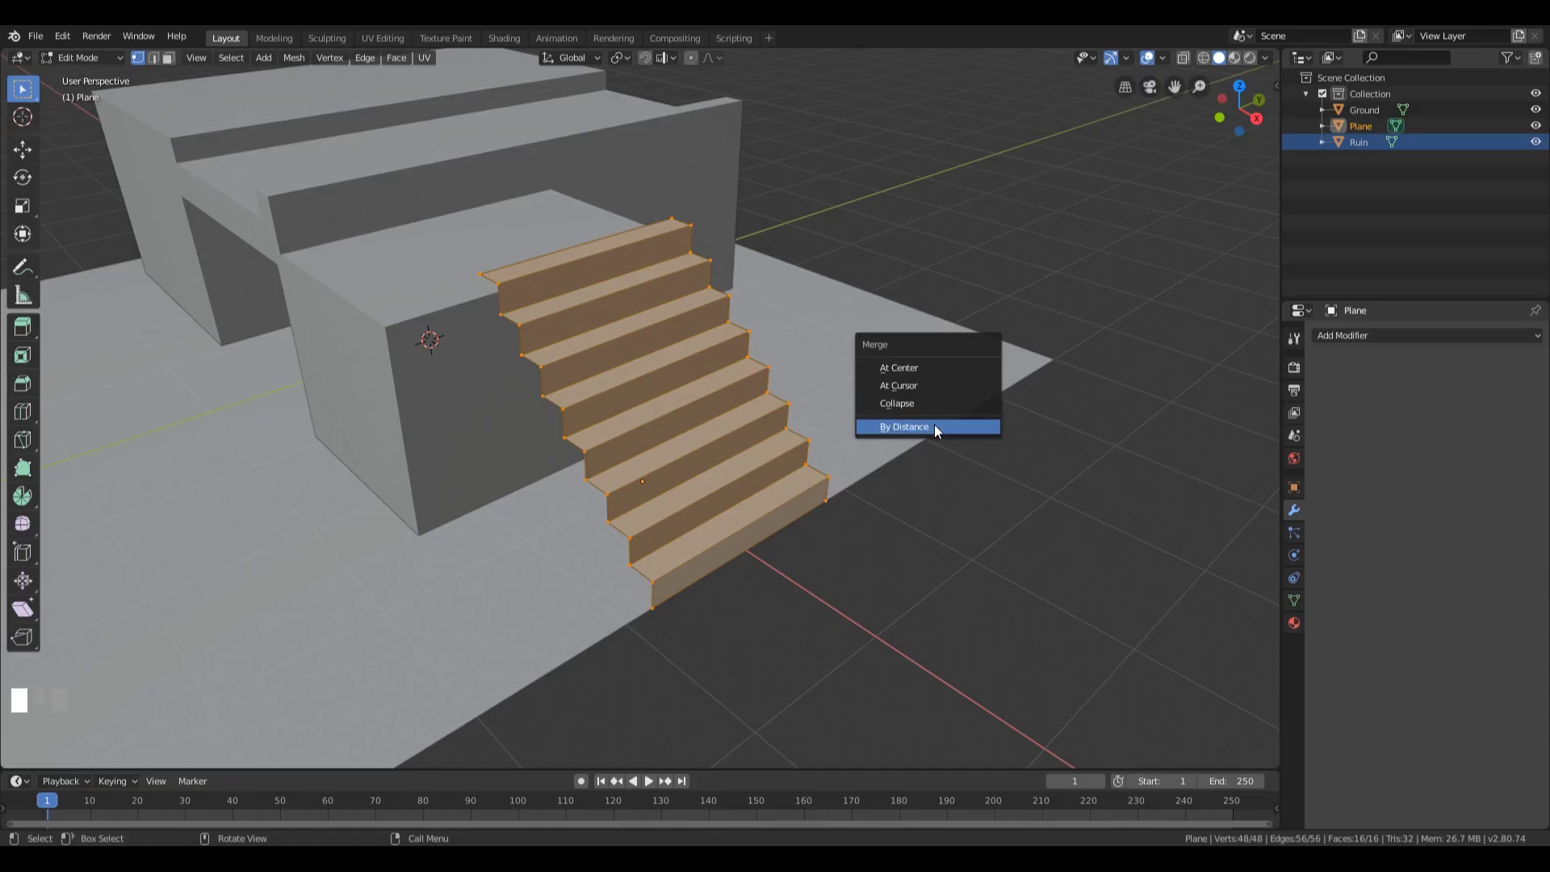
key("alt+m")
left_click(773, 345)
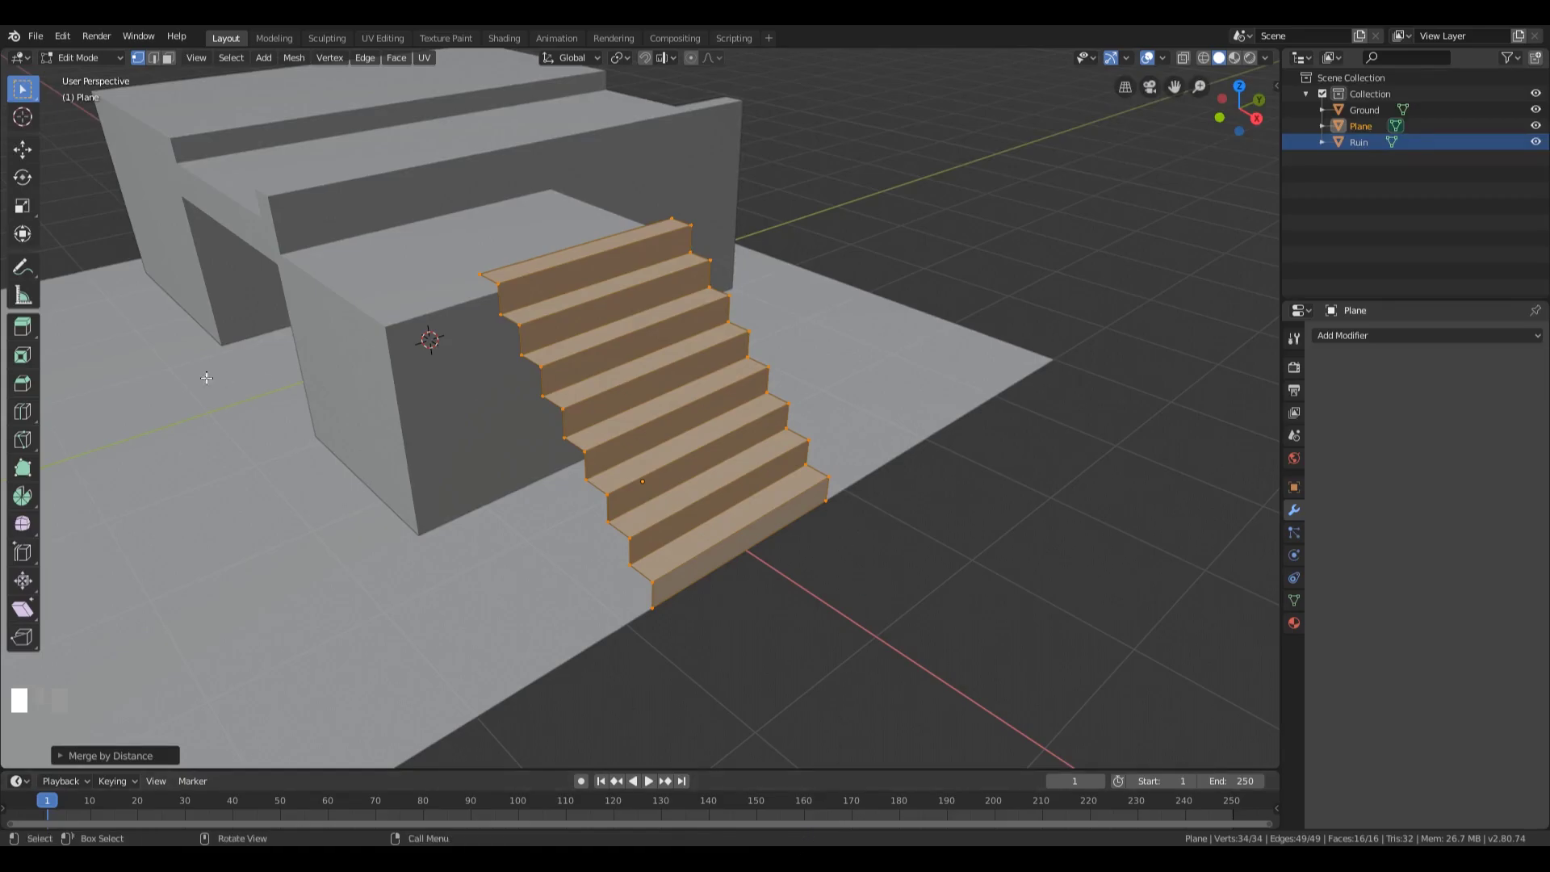
left_click(128, 757)
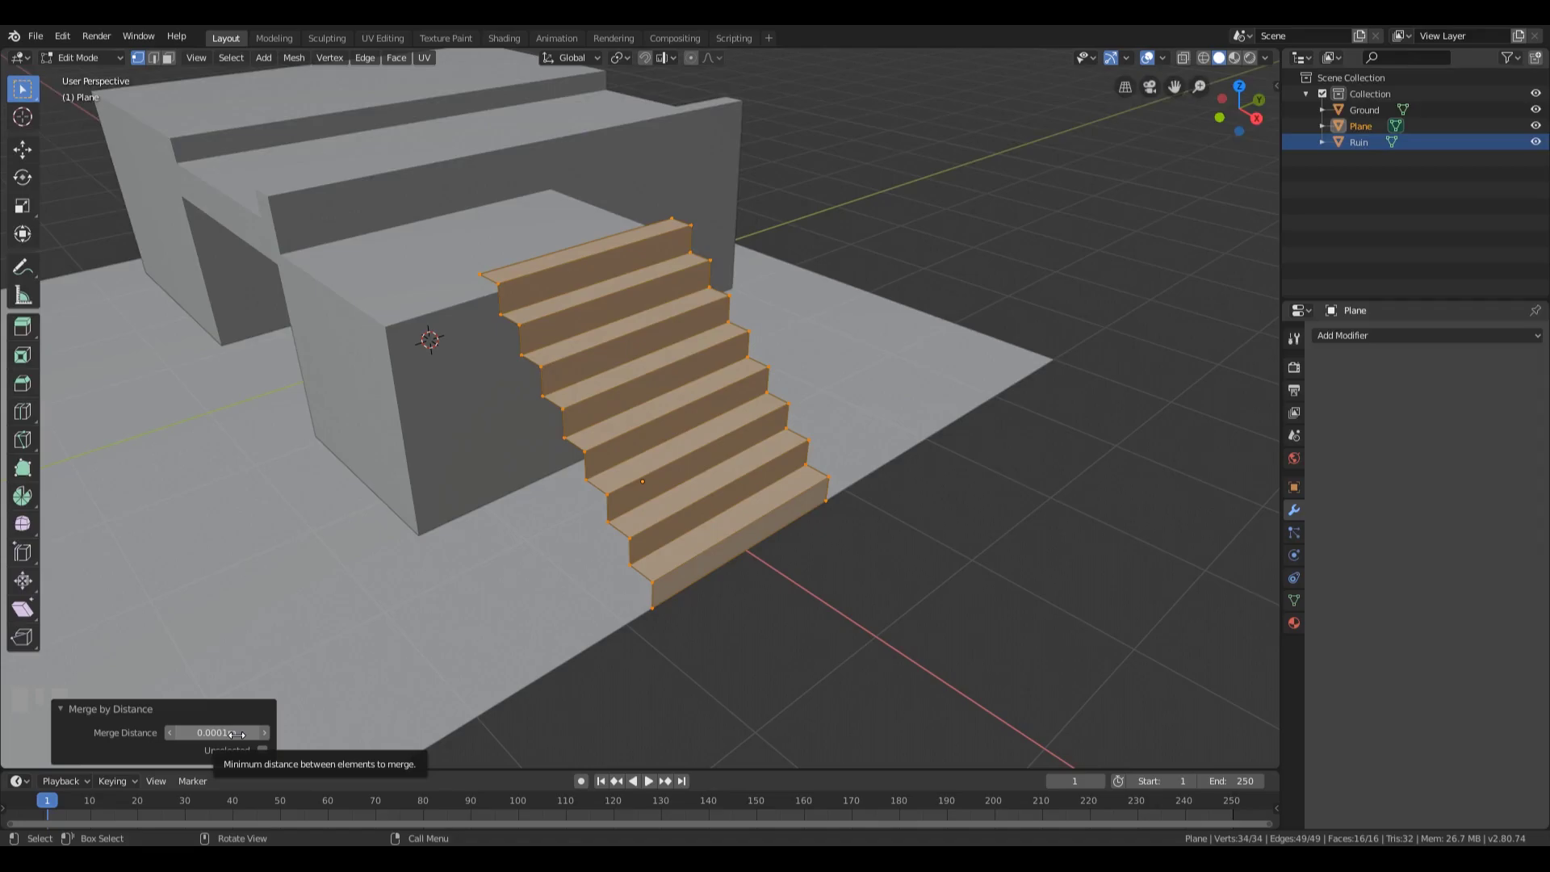
key("shift+KP_Divide")
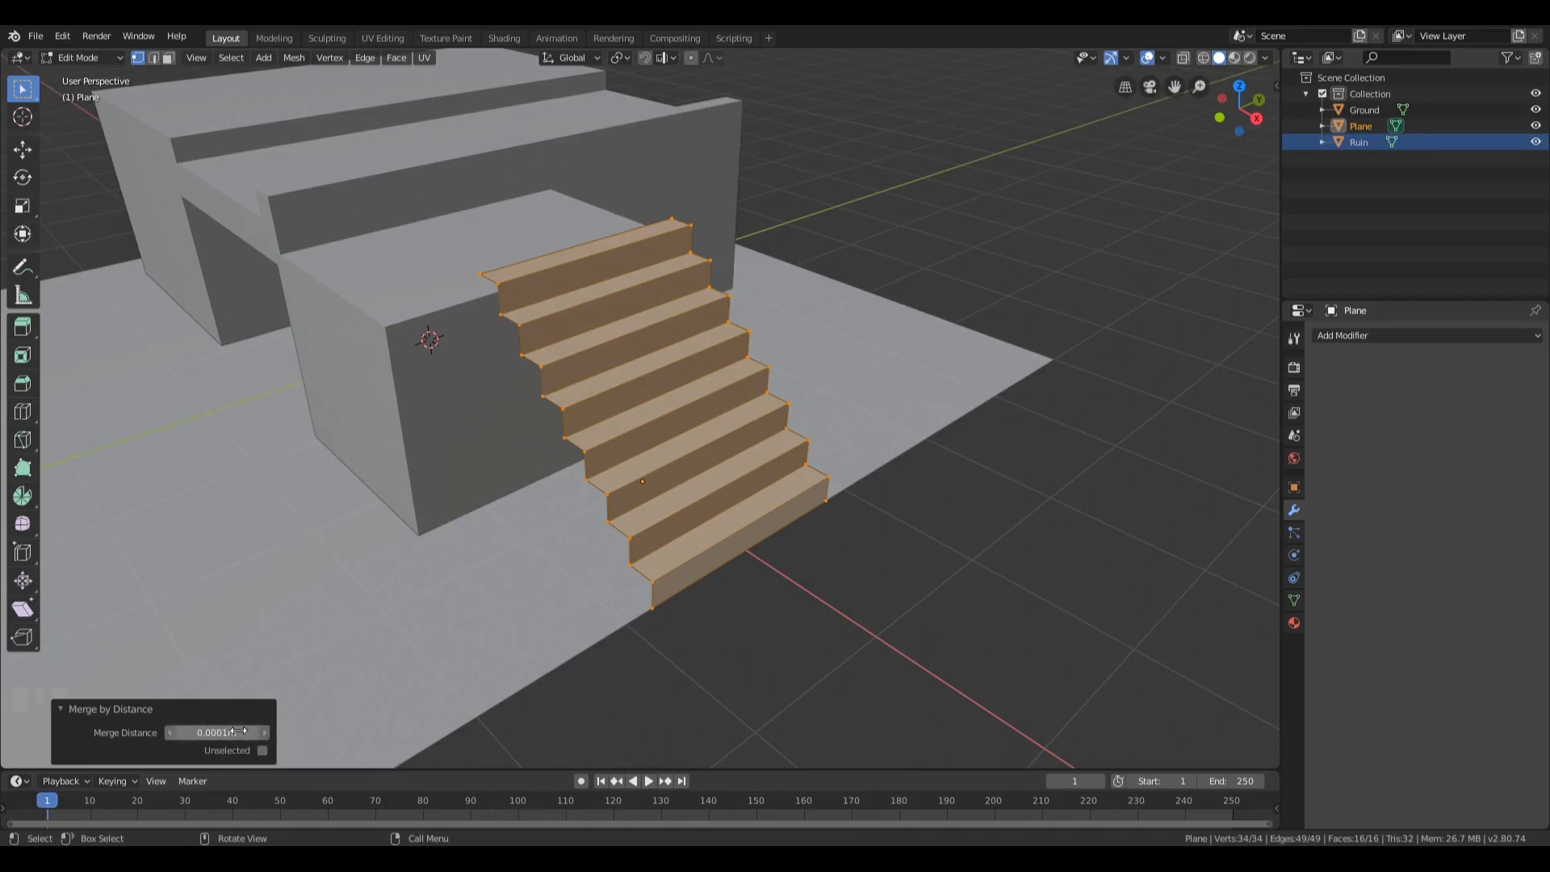
left_click(147, 711)
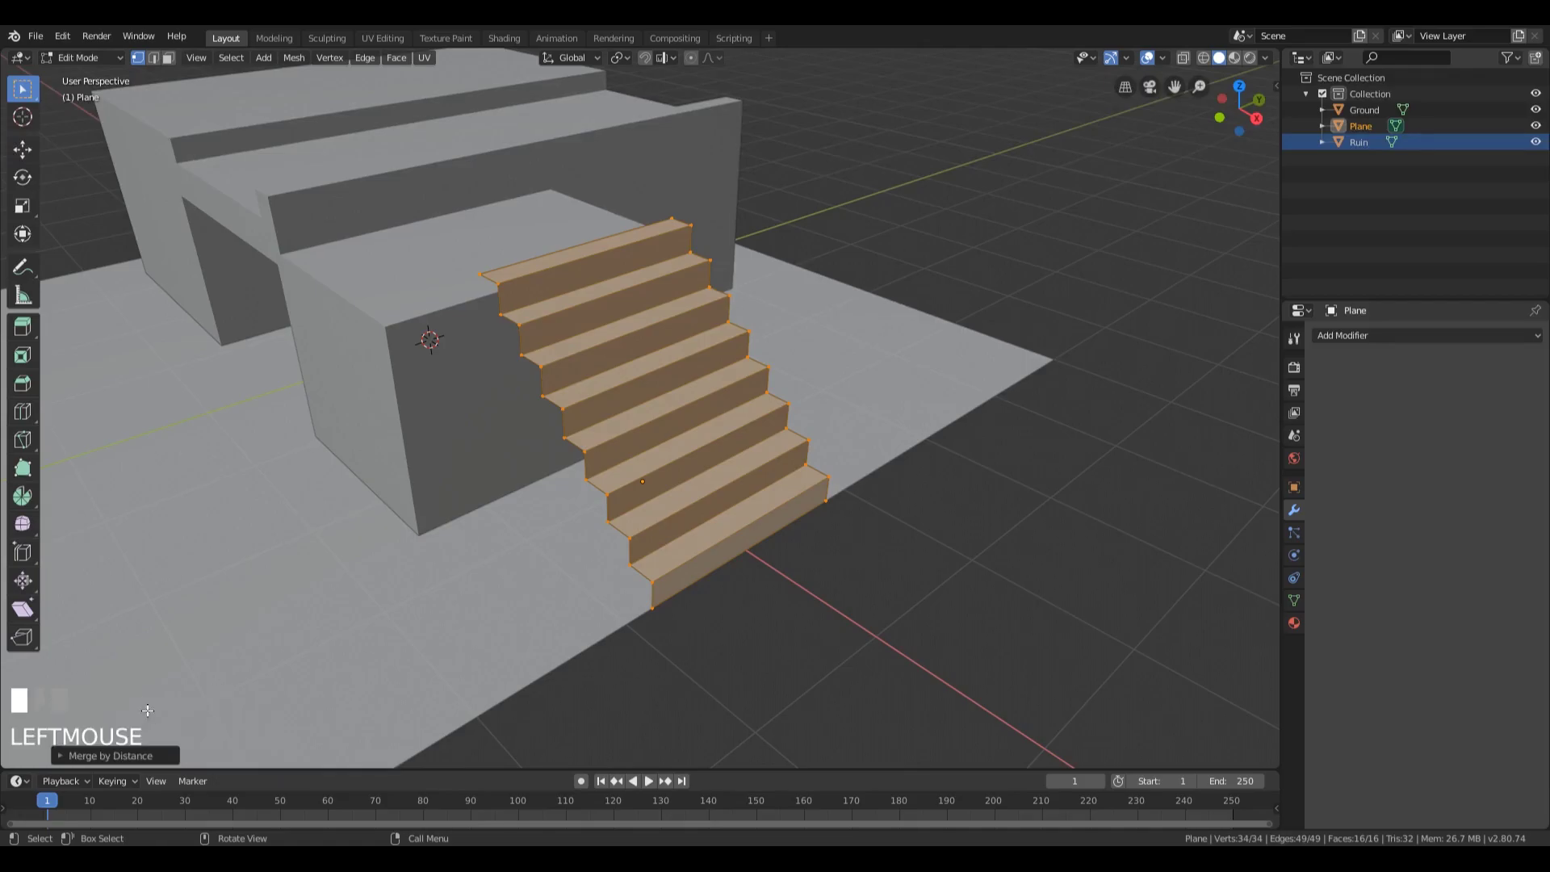
key("shift+ctrl+alt+KP_Divide")
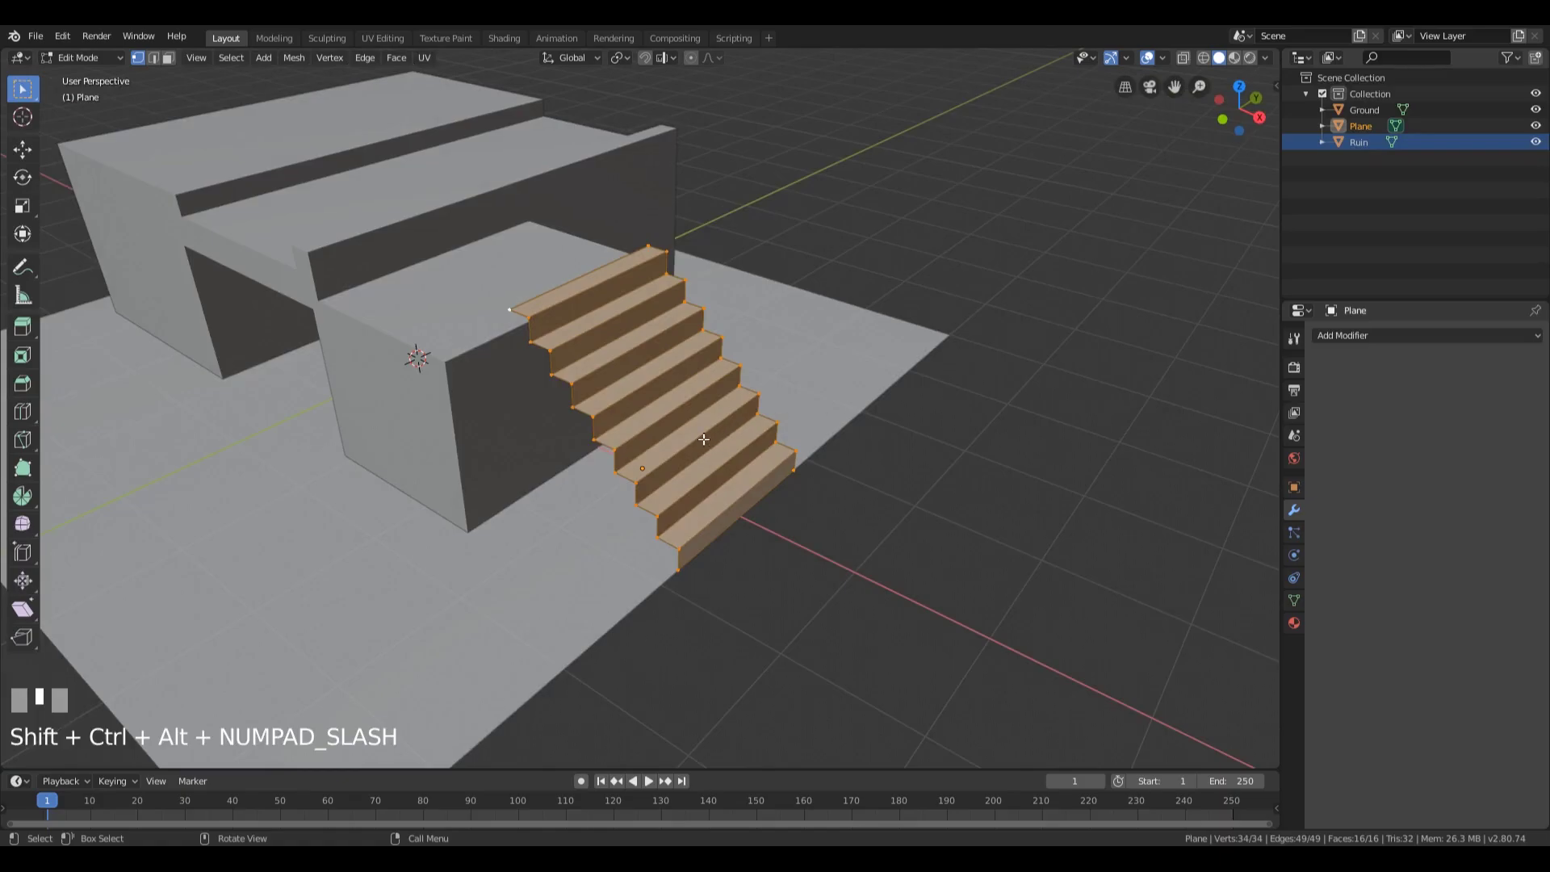
- Extrude the rear edge of the topmost step -1.6 m along the Z axis to form the staircase's back wall
middle_click_drag(642, 444, 690, 446)
scroll(686, 448, "up", 2)
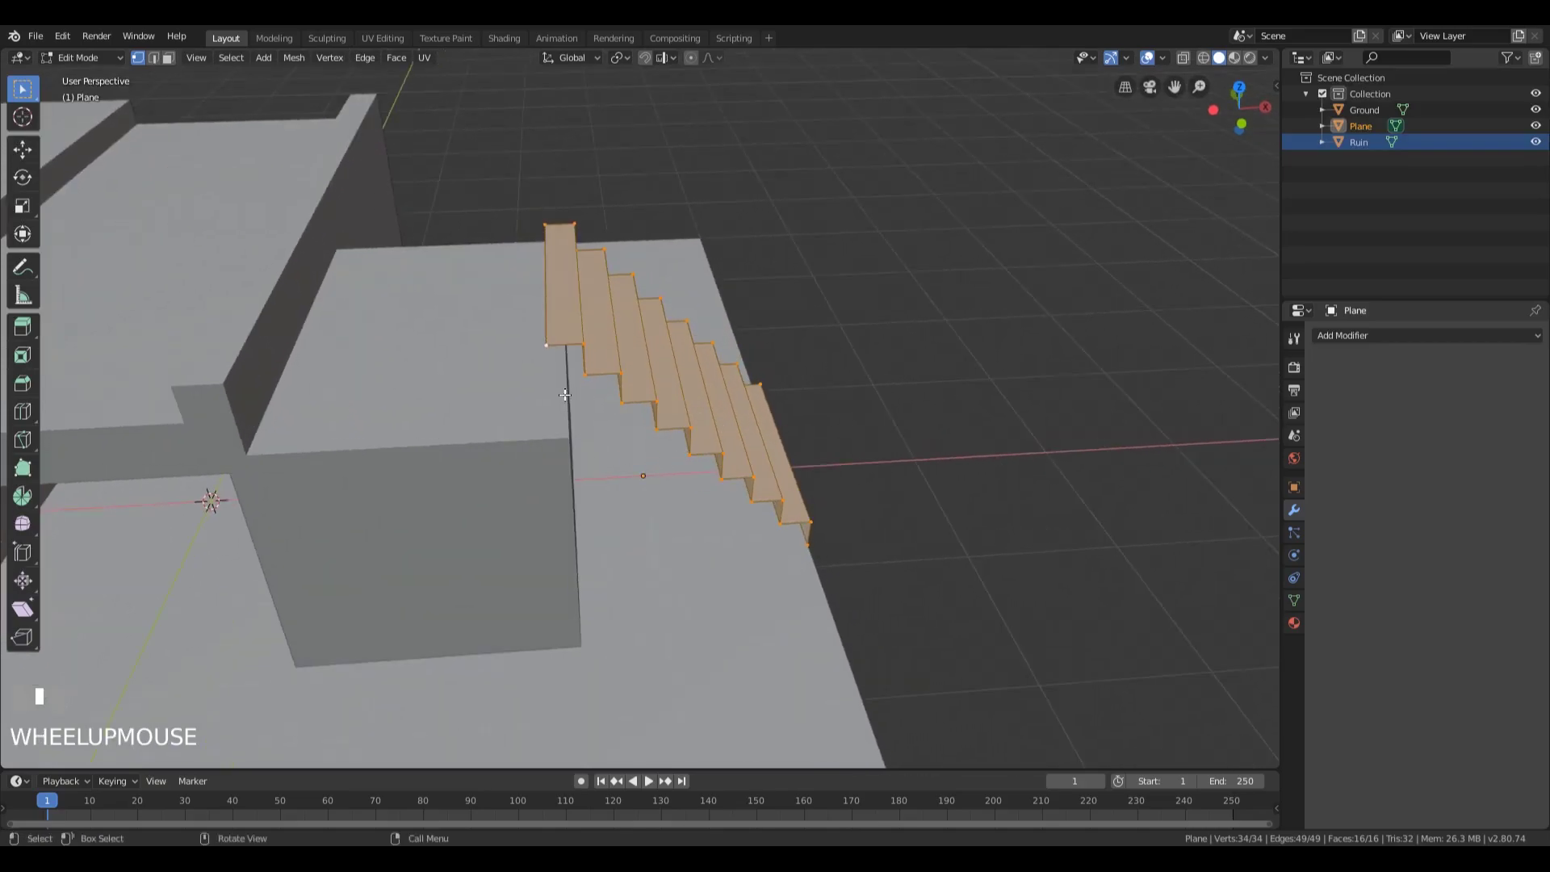
left_click(547, 236)
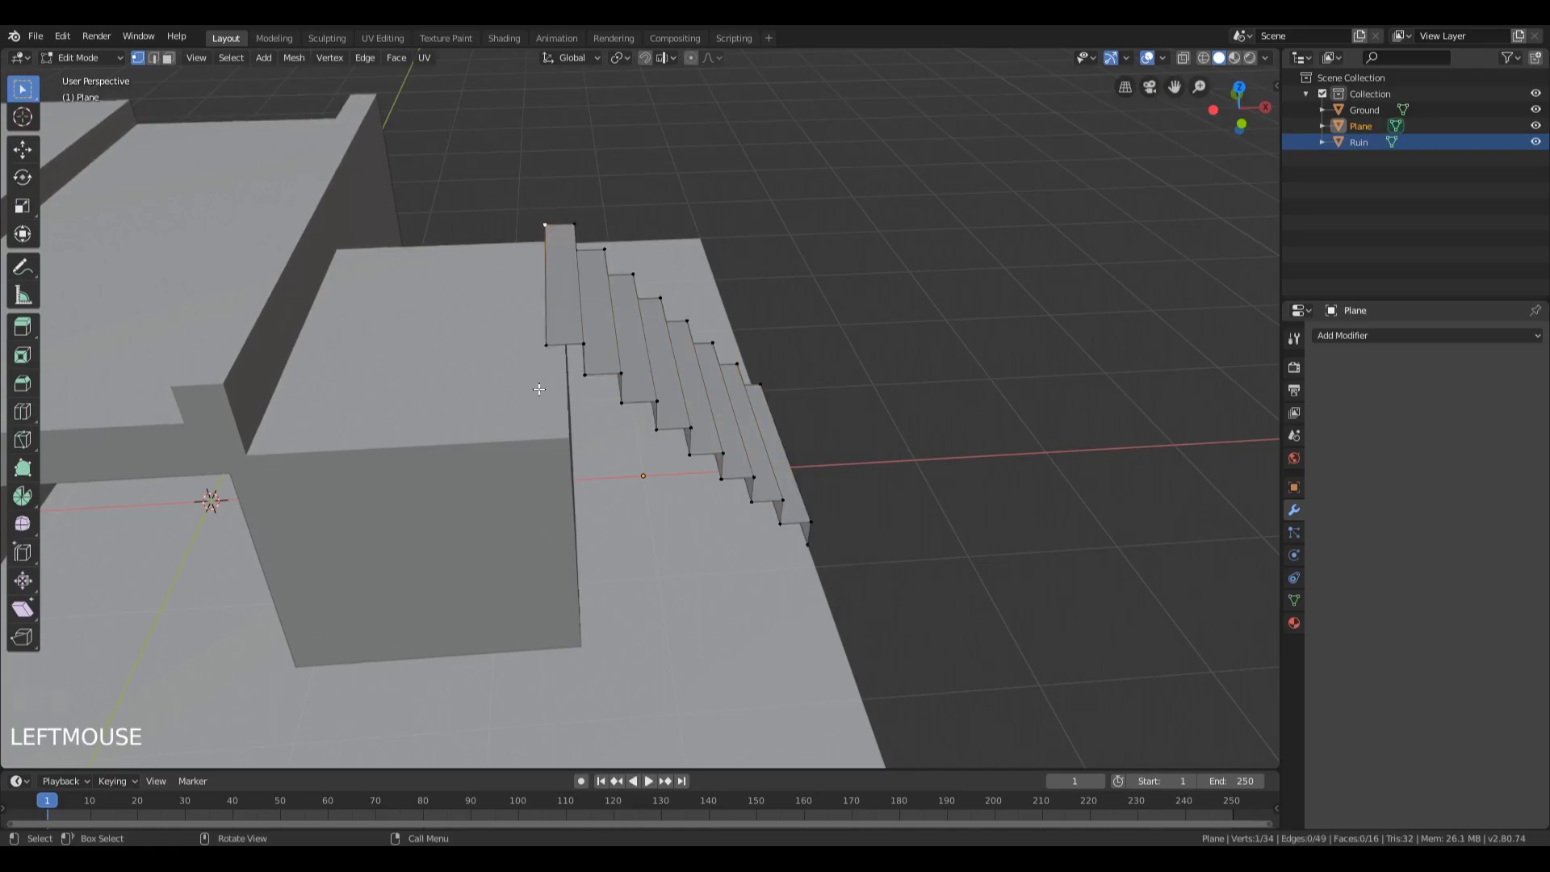
left_click(546, 345, "shift")
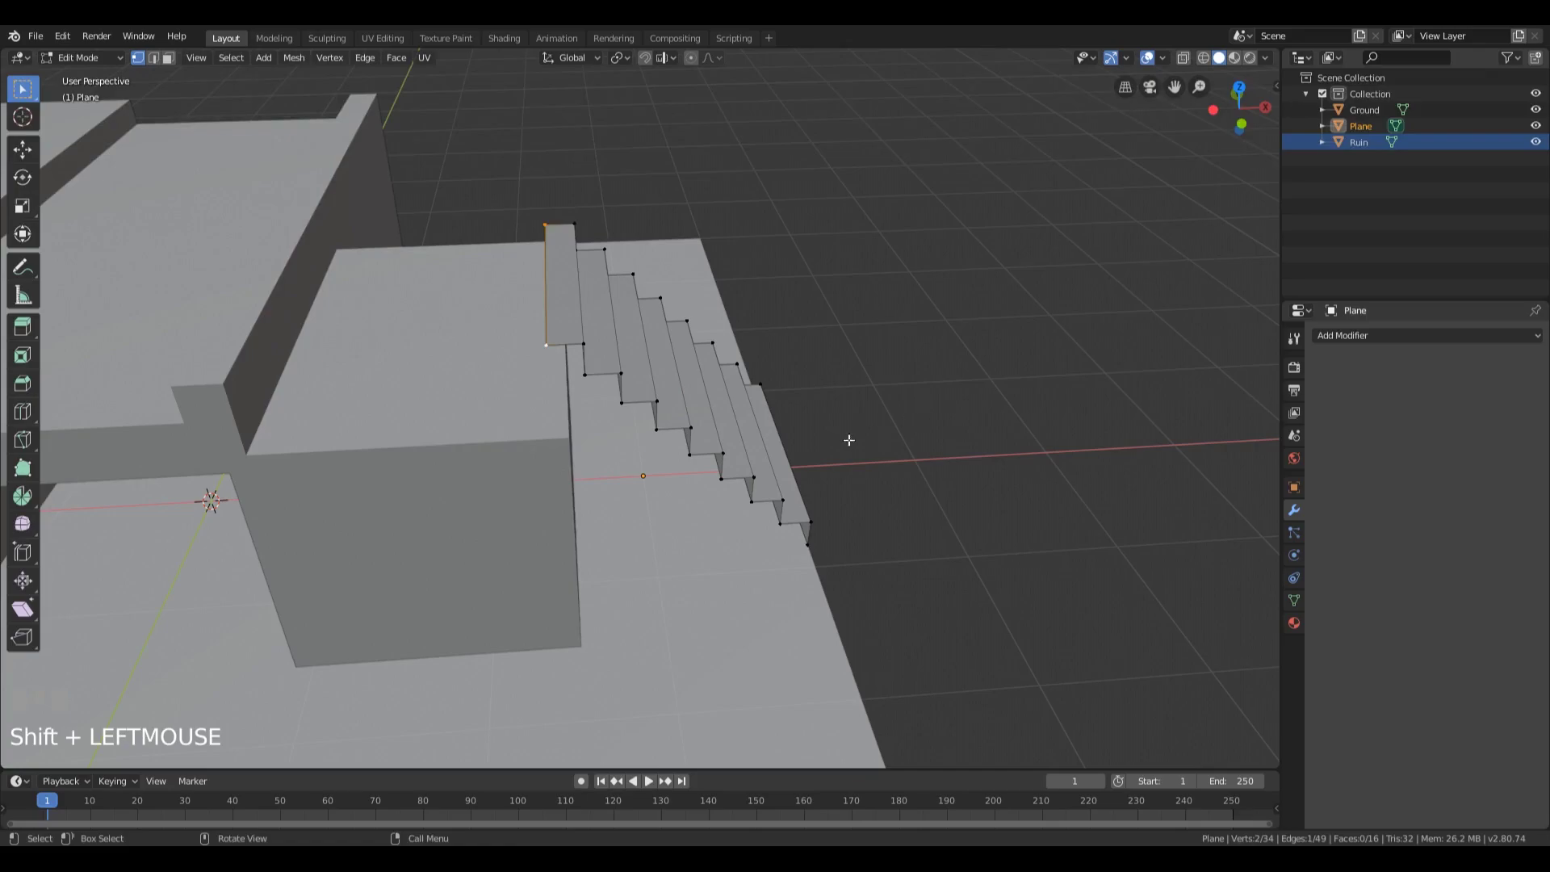
scroll(588, 443, "up", 2)
middle_click_drag(589, 443, 557, 269)
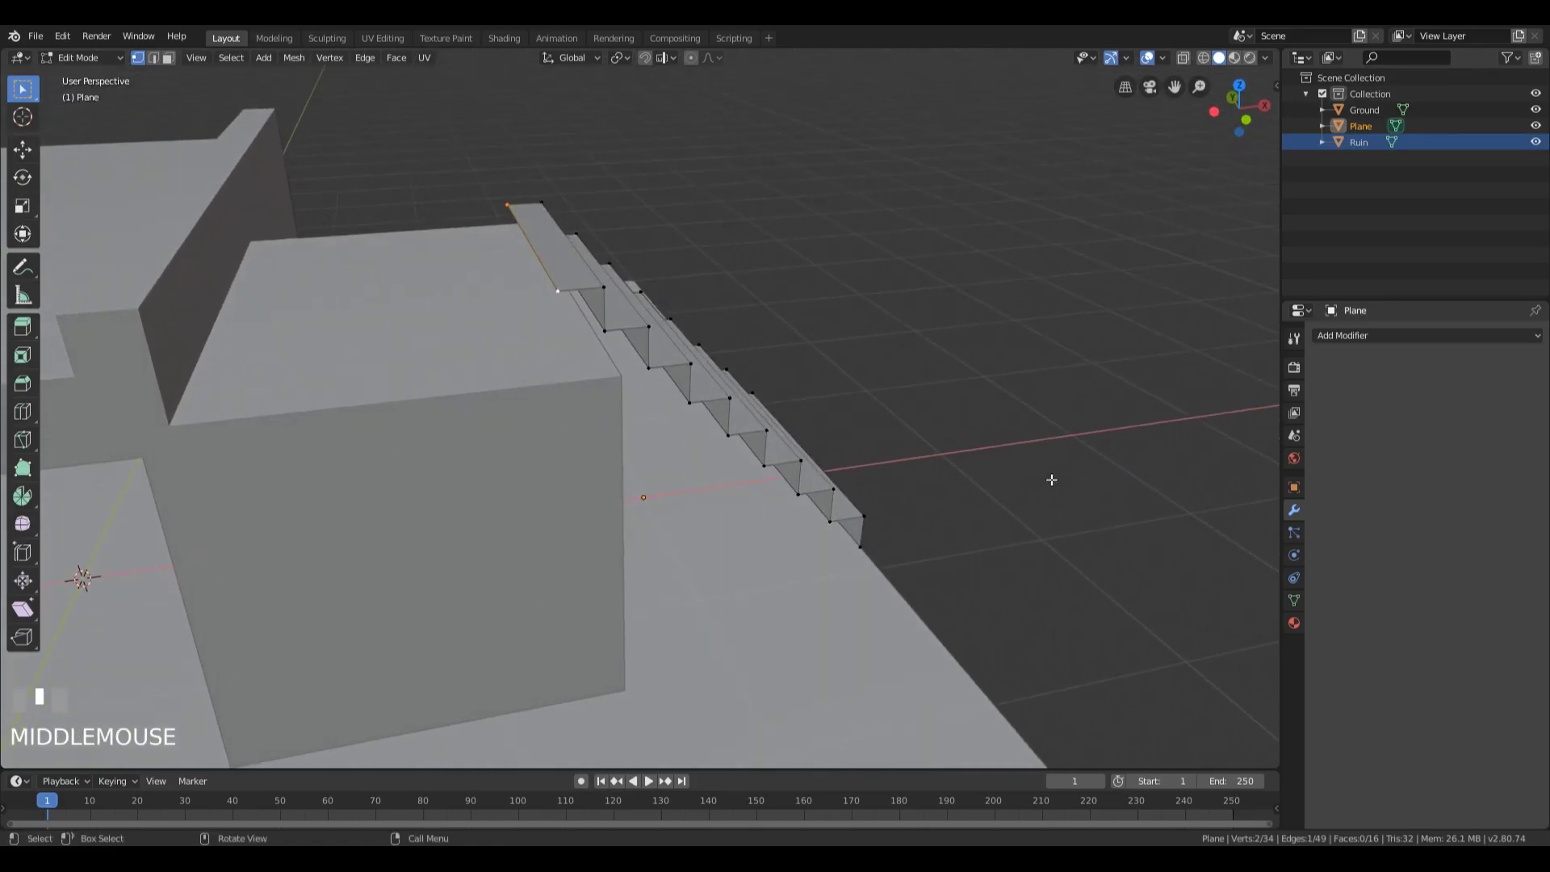
middle_click_drag(1001, 554, 920, 525)
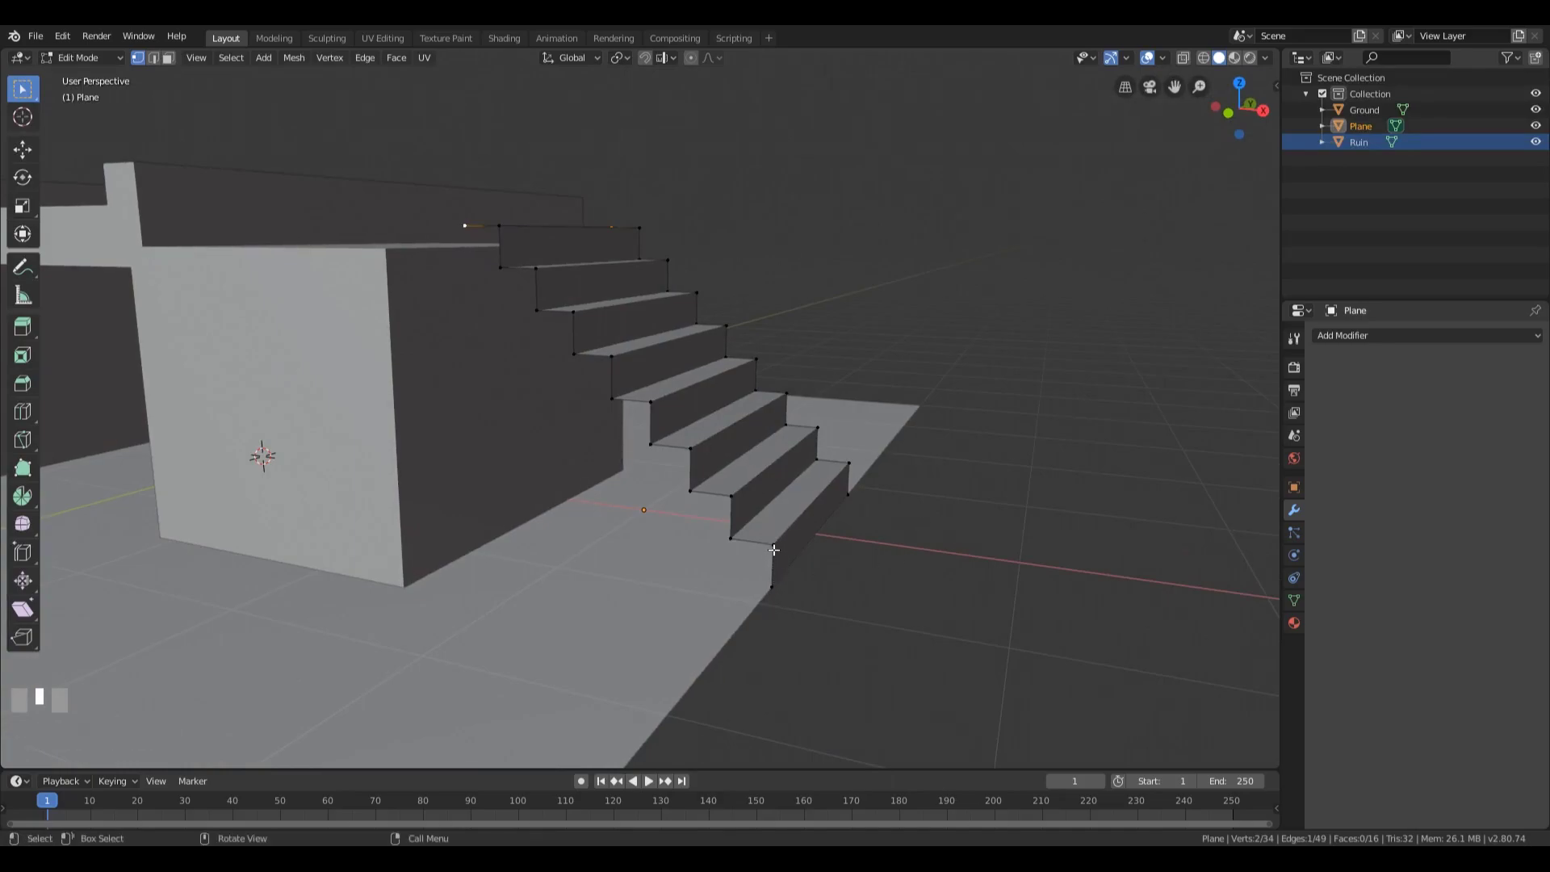
middle_click_drag(546, 412, 628, 440)
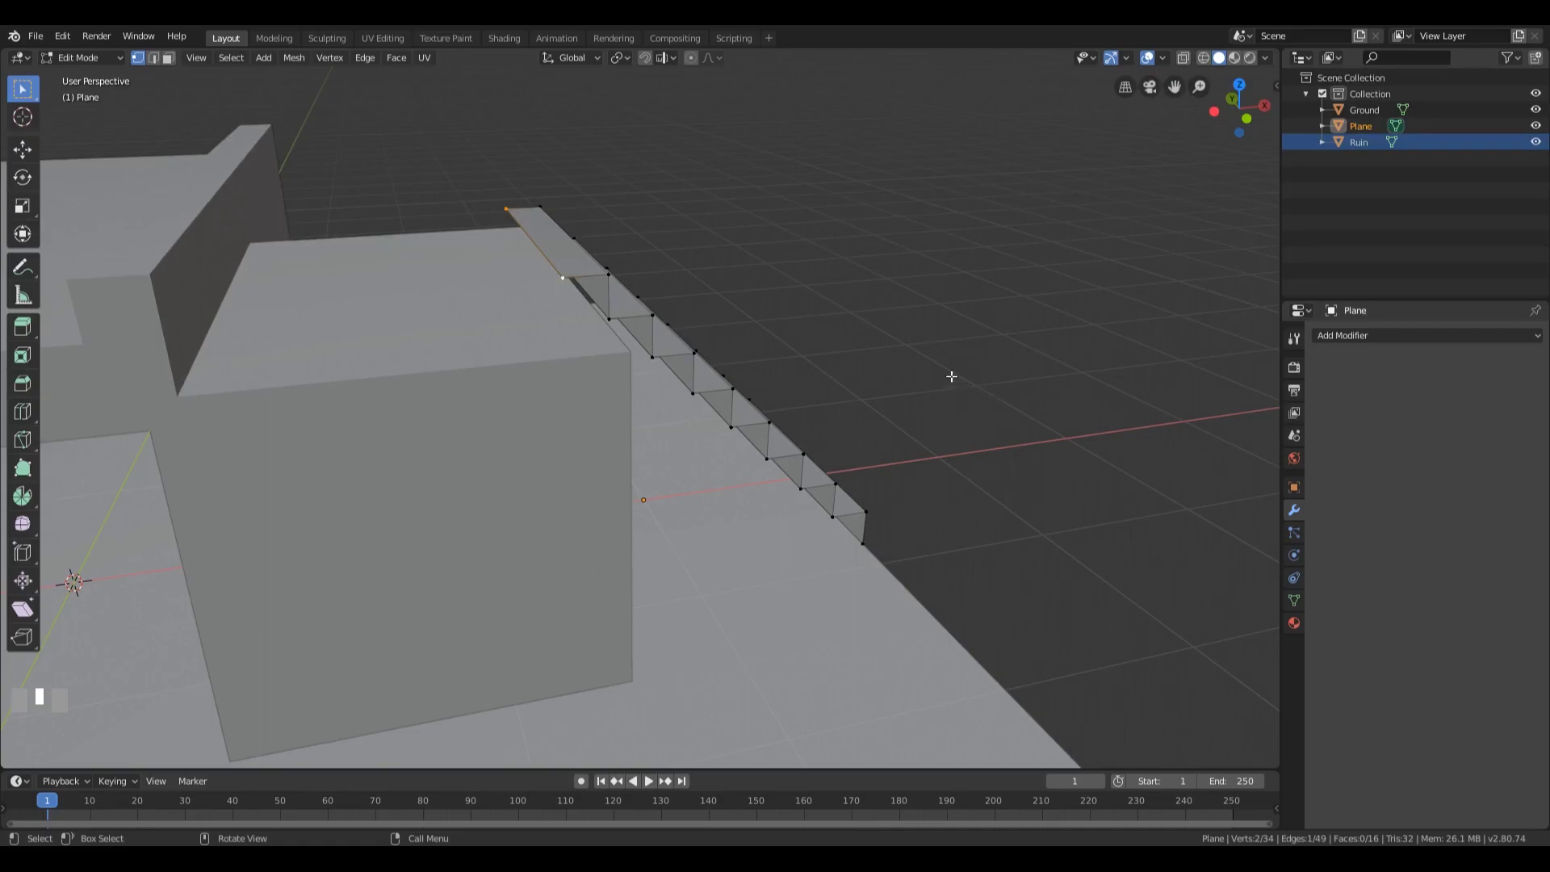
key("e")
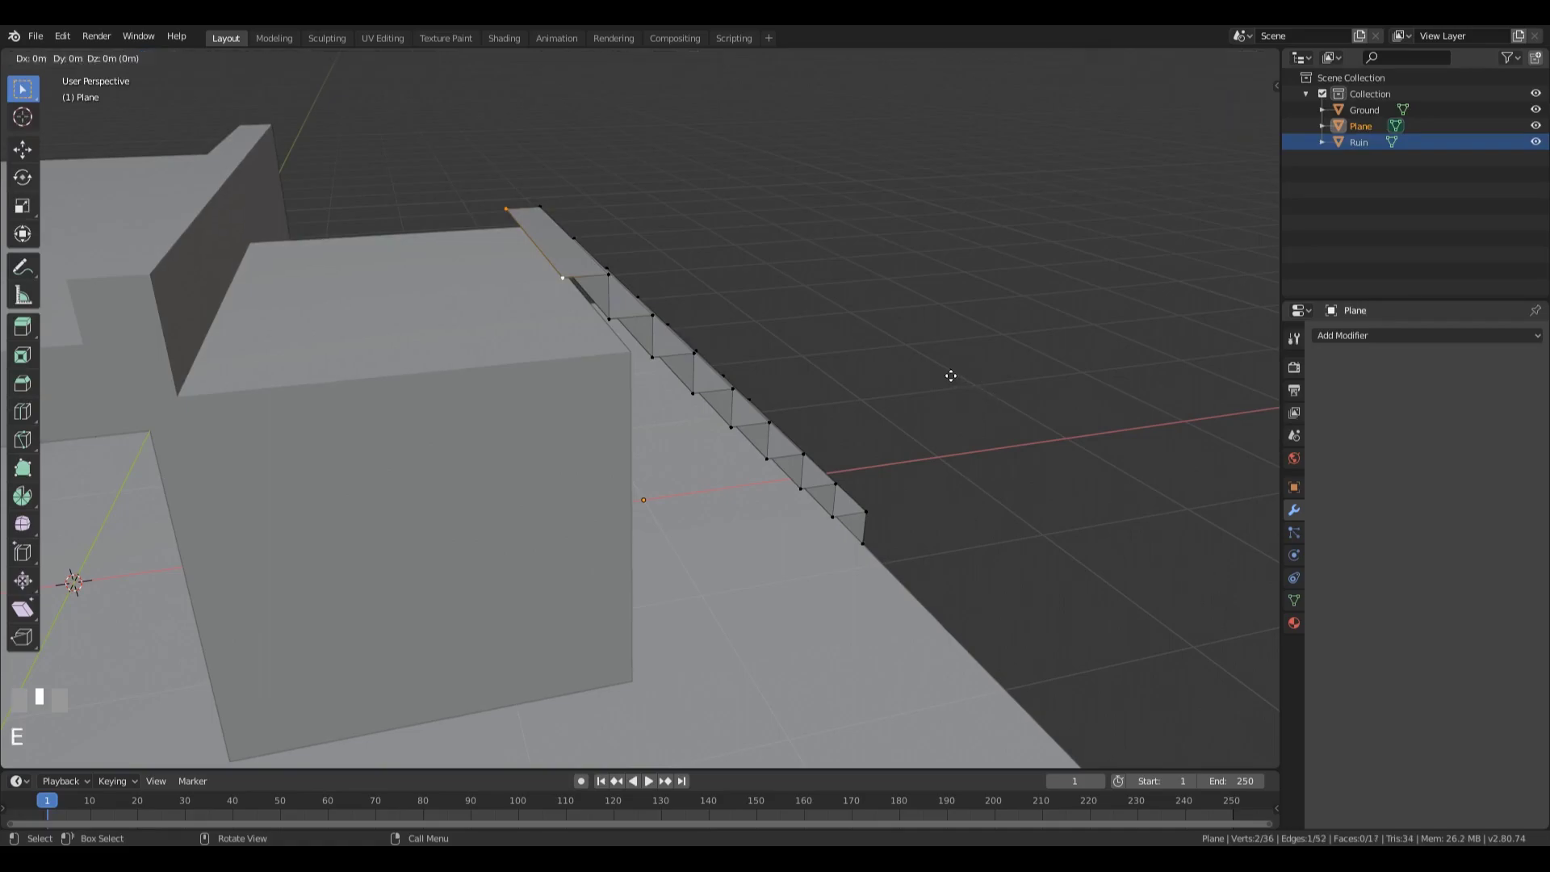
key("z")
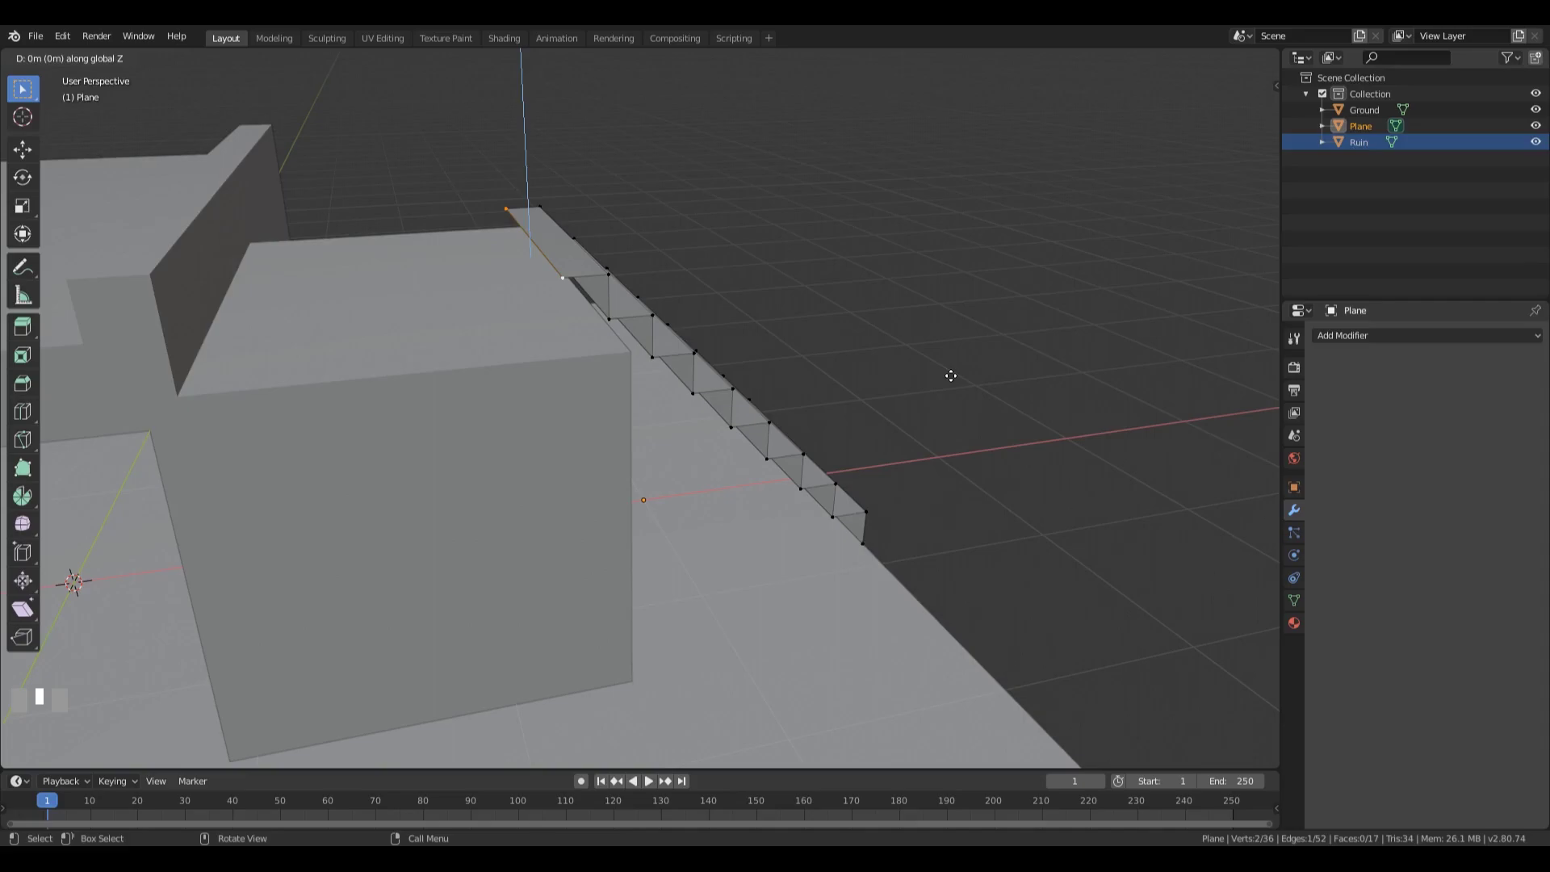
type("-1.6")
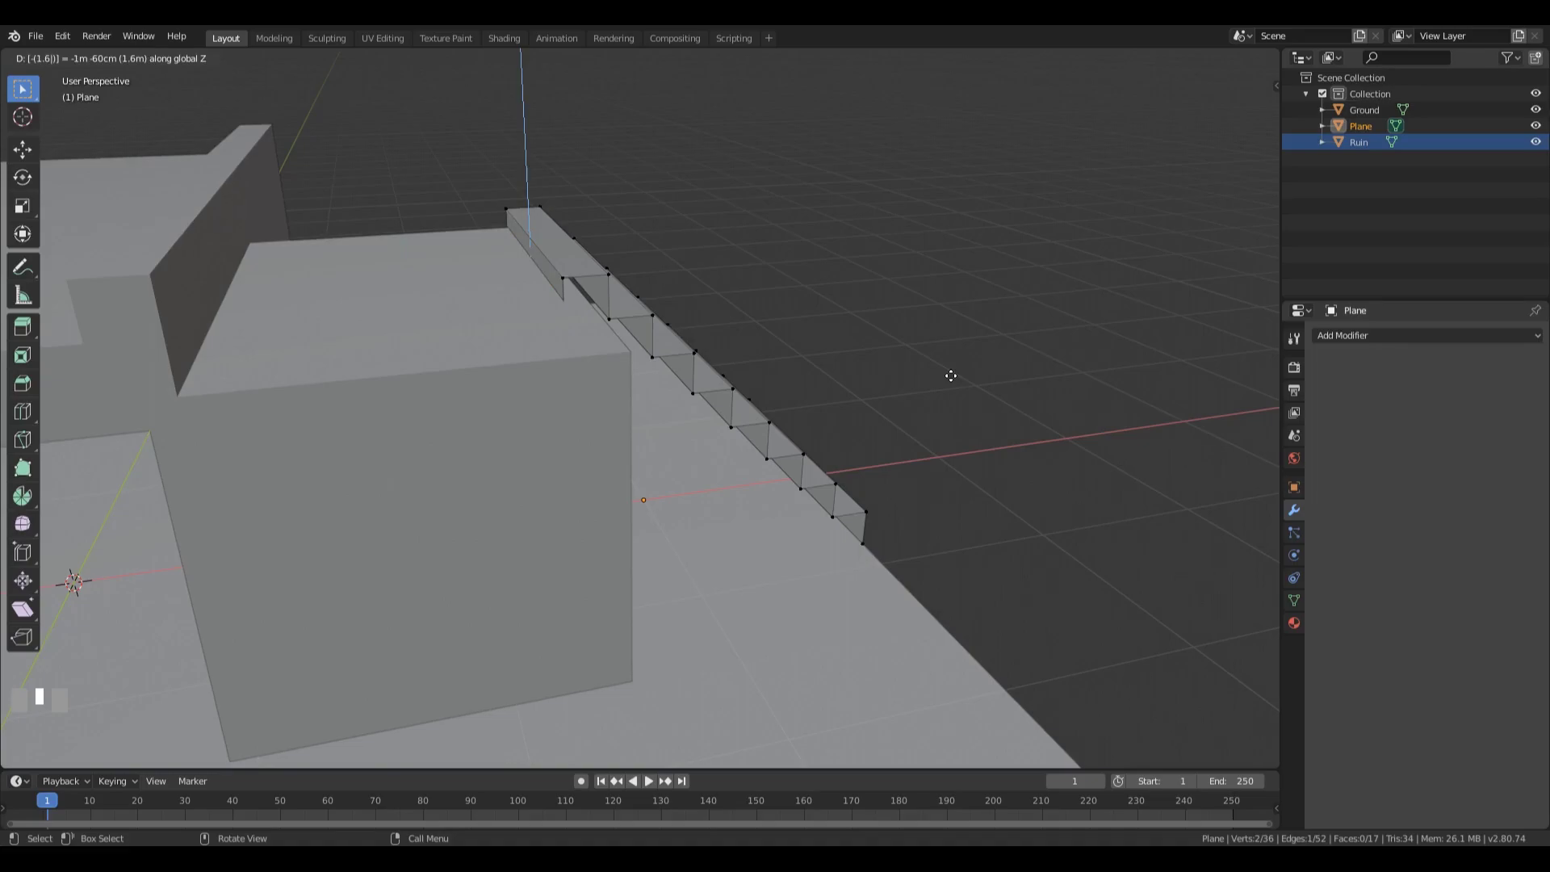
key("KP_Enter")
- Check the extruded back face in wireframe shading, returning to solid shading when done
middle_click_drag(1069, 436, 971, 438)
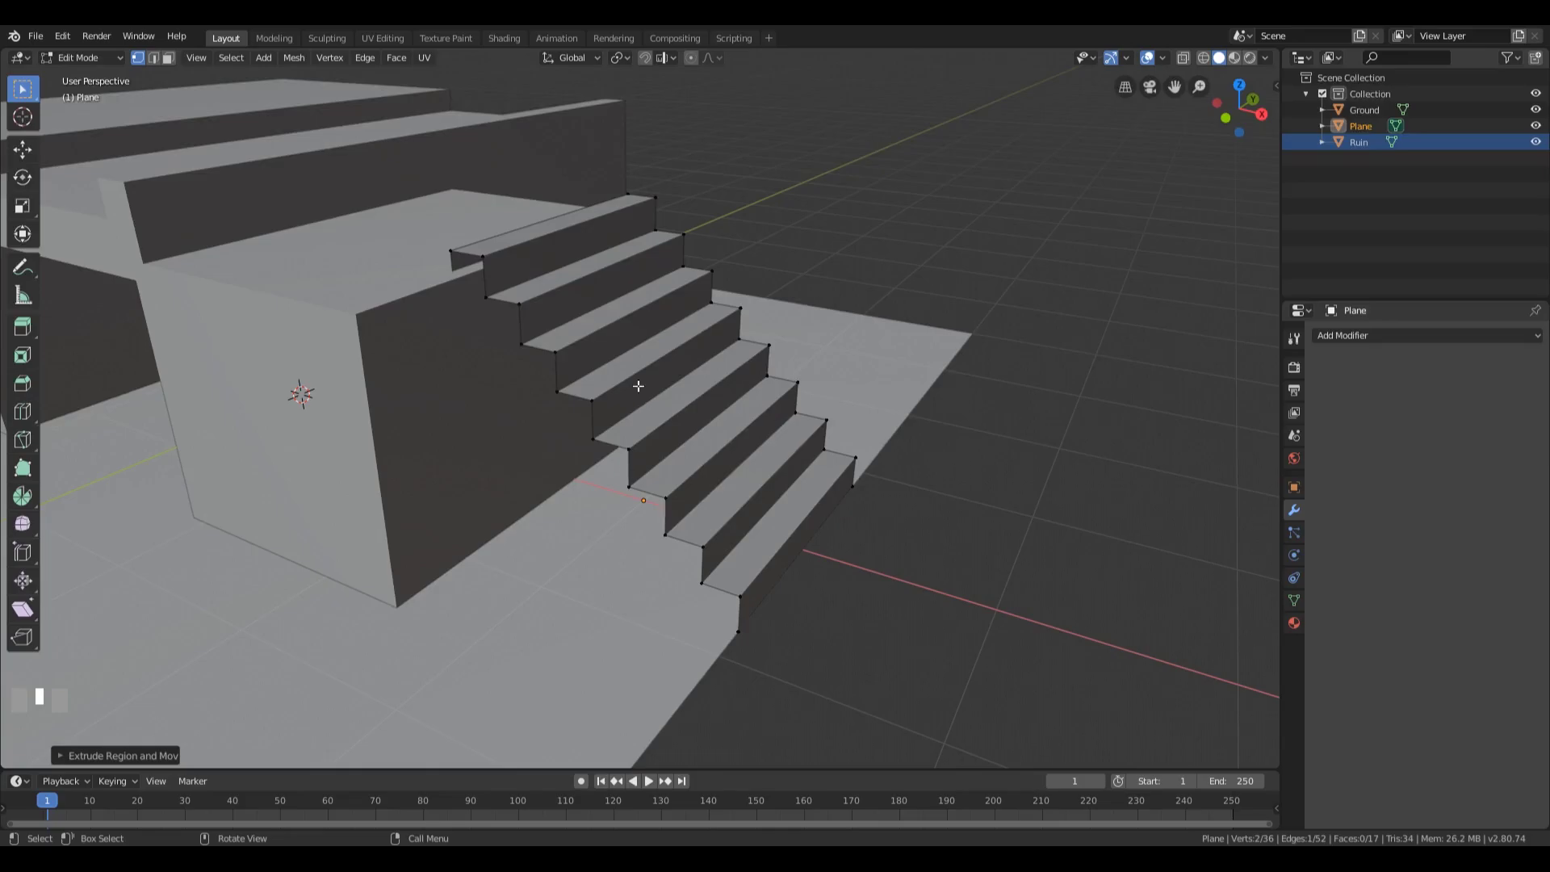
key("z")
left_click(795, 316)
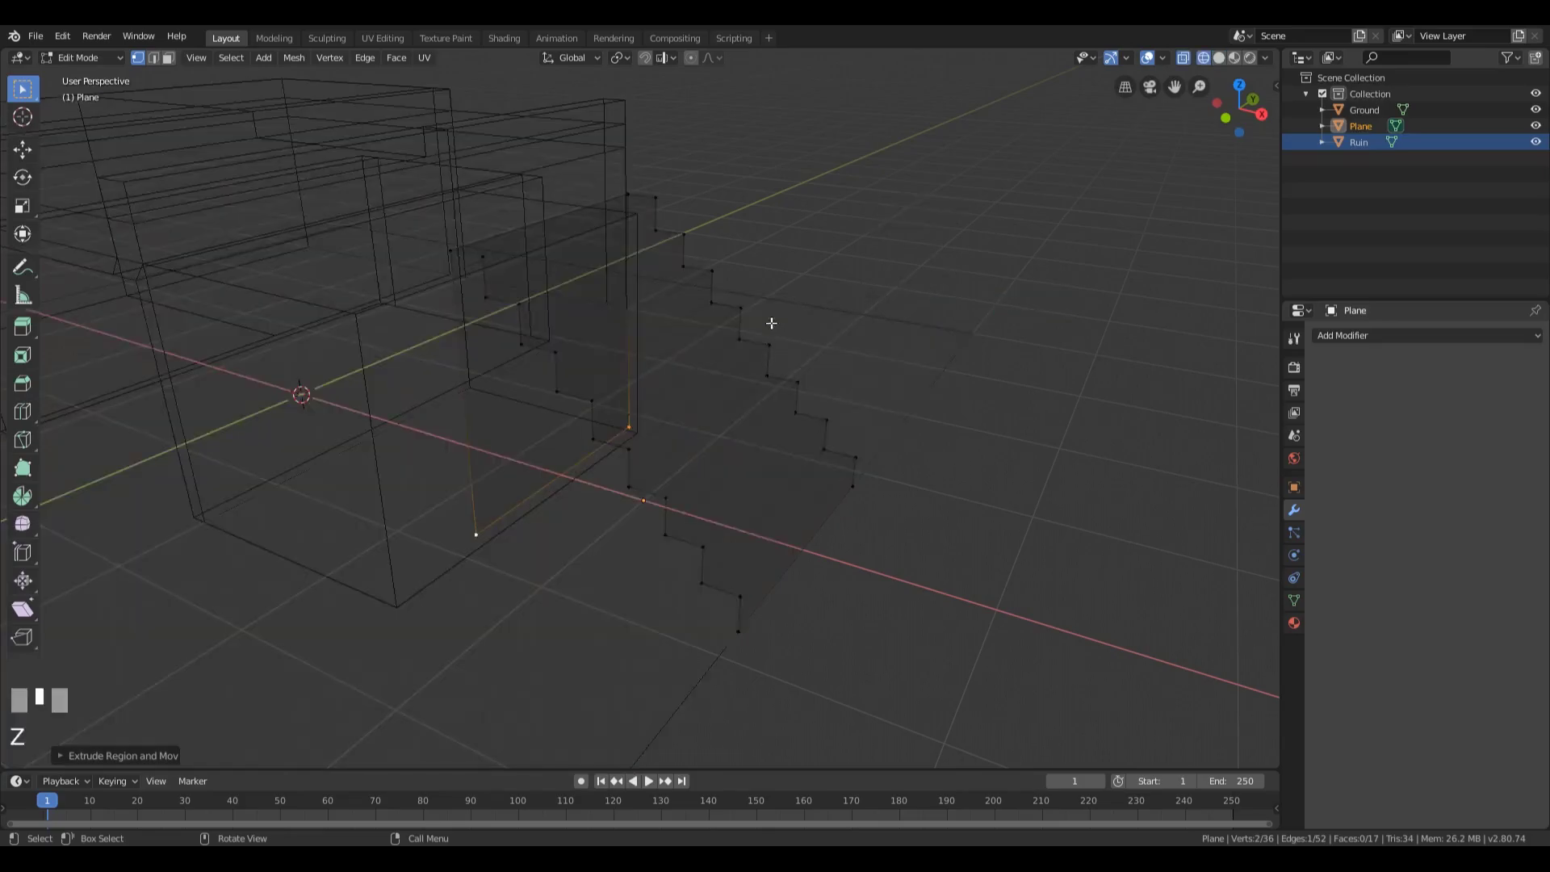
key("z")
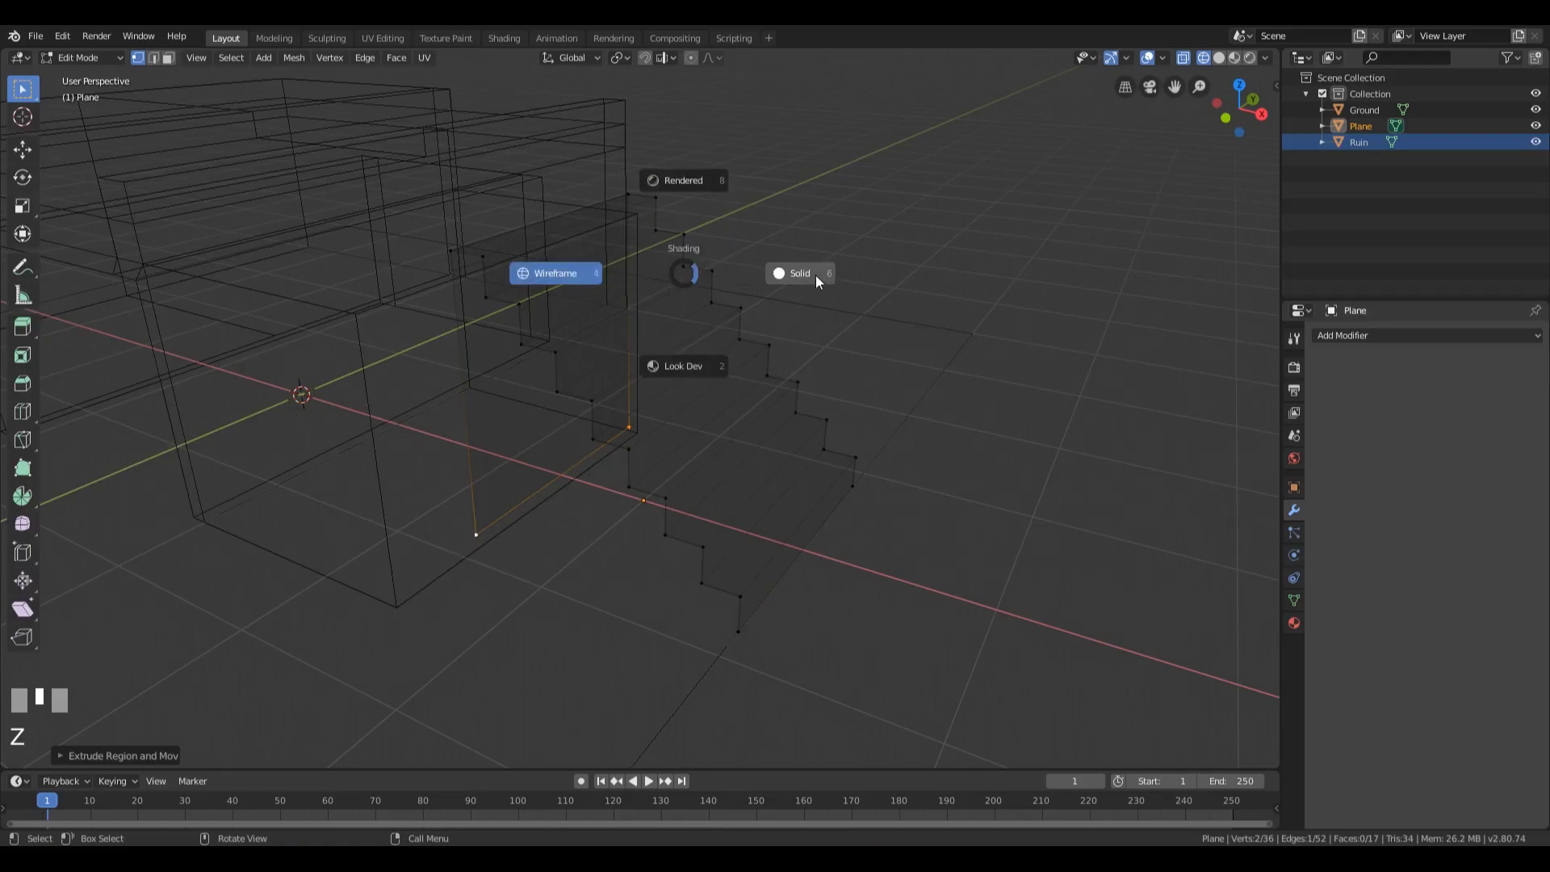
left_click(816, 277)
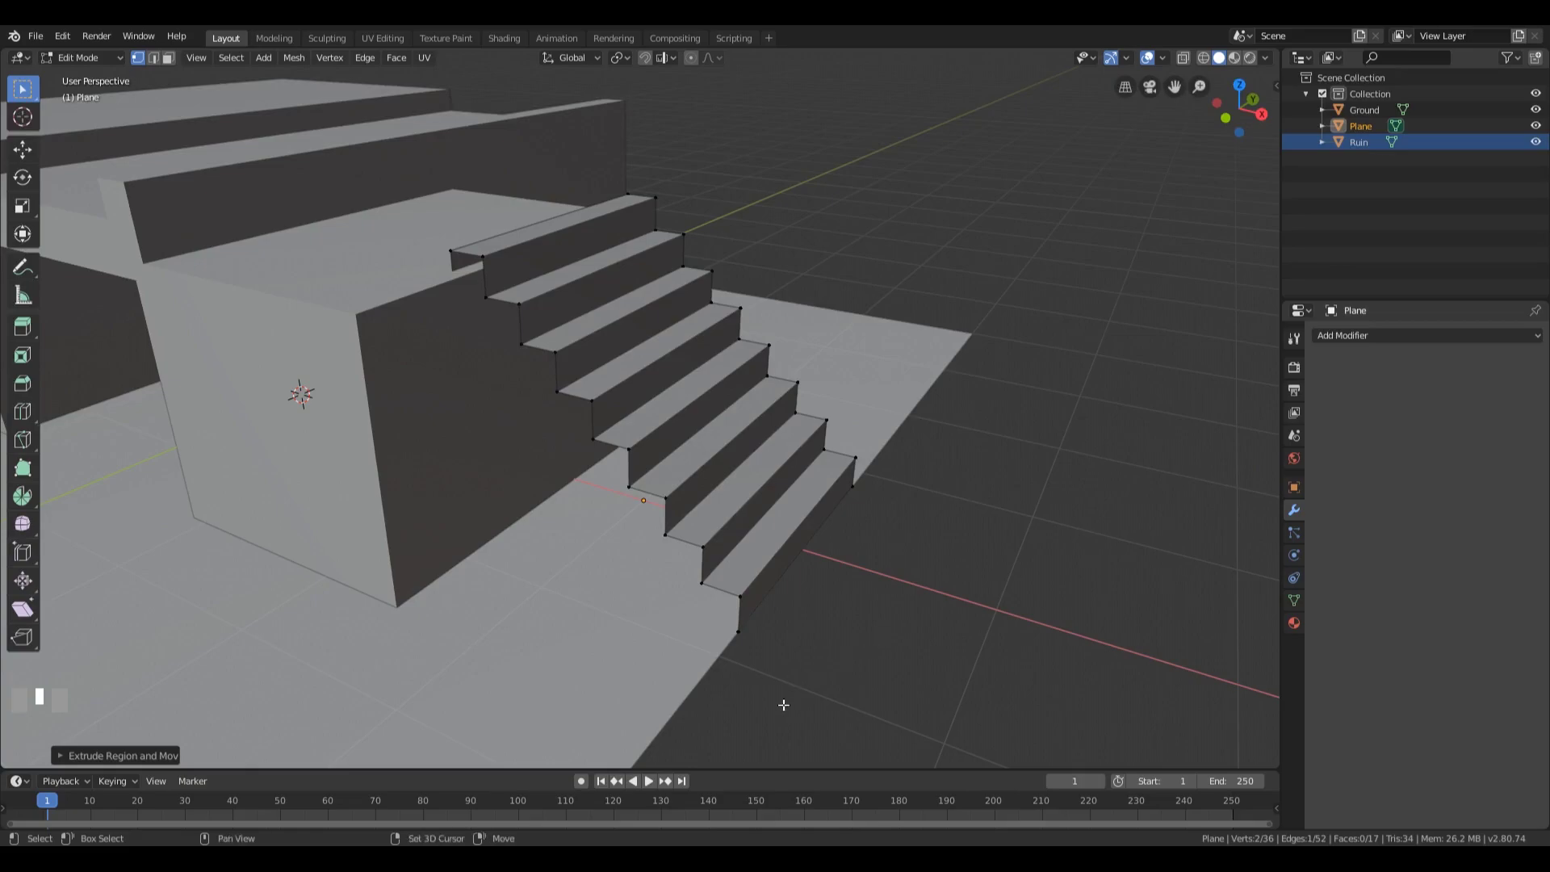
- Fill the staircase's underside with a face between the back wall's lower edge and the lowest front edge
left_click(739, 634, "shift")
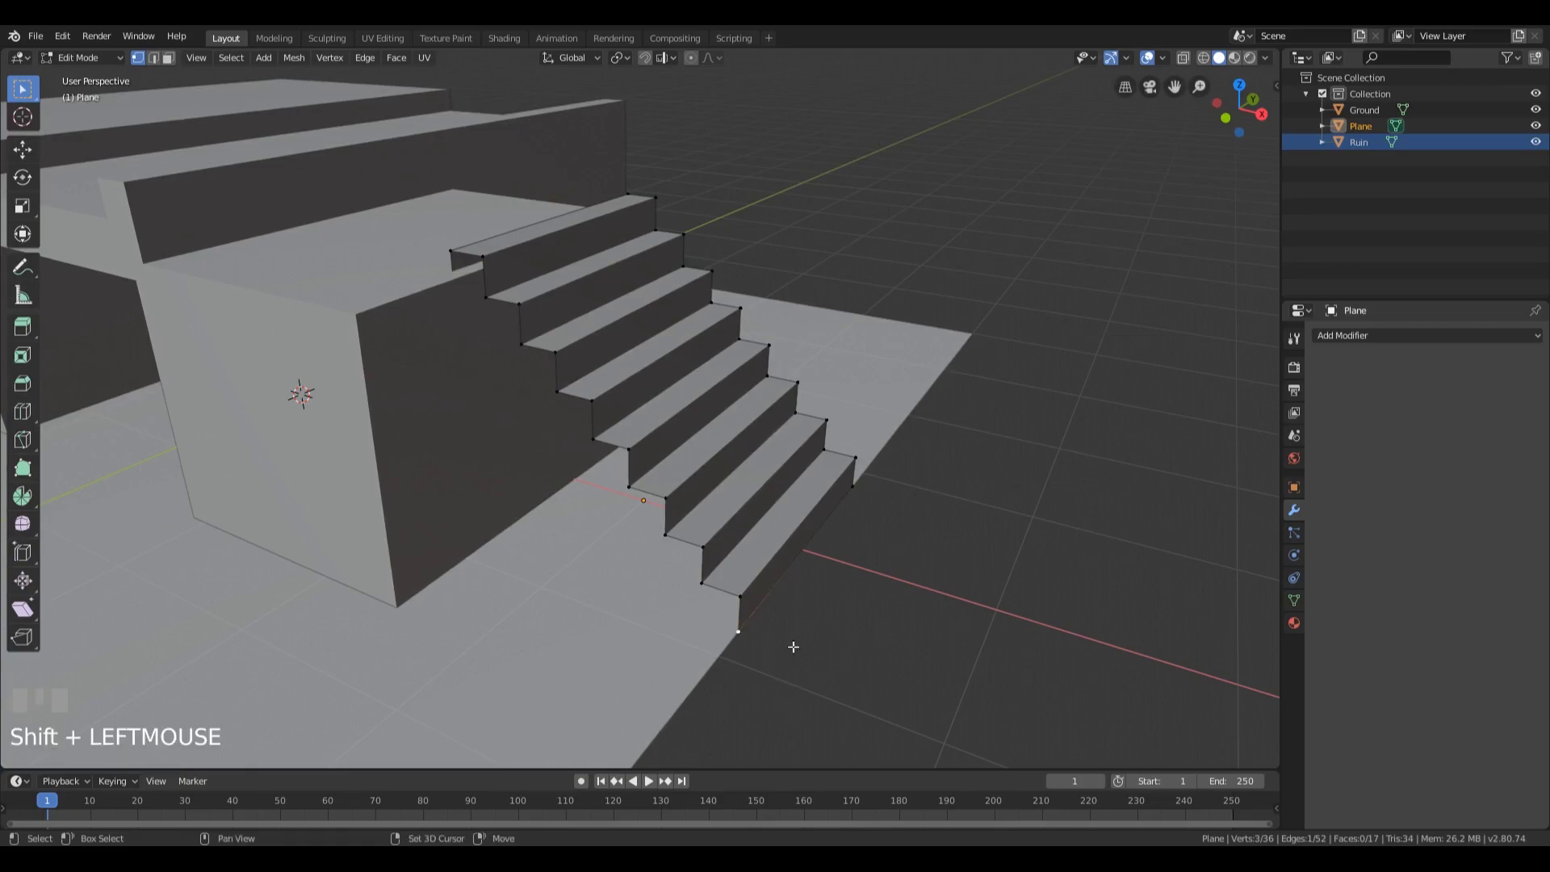
left_click(852, 486, "shift")
key("f")
middle_click_drag(561, 557, 613, 552)
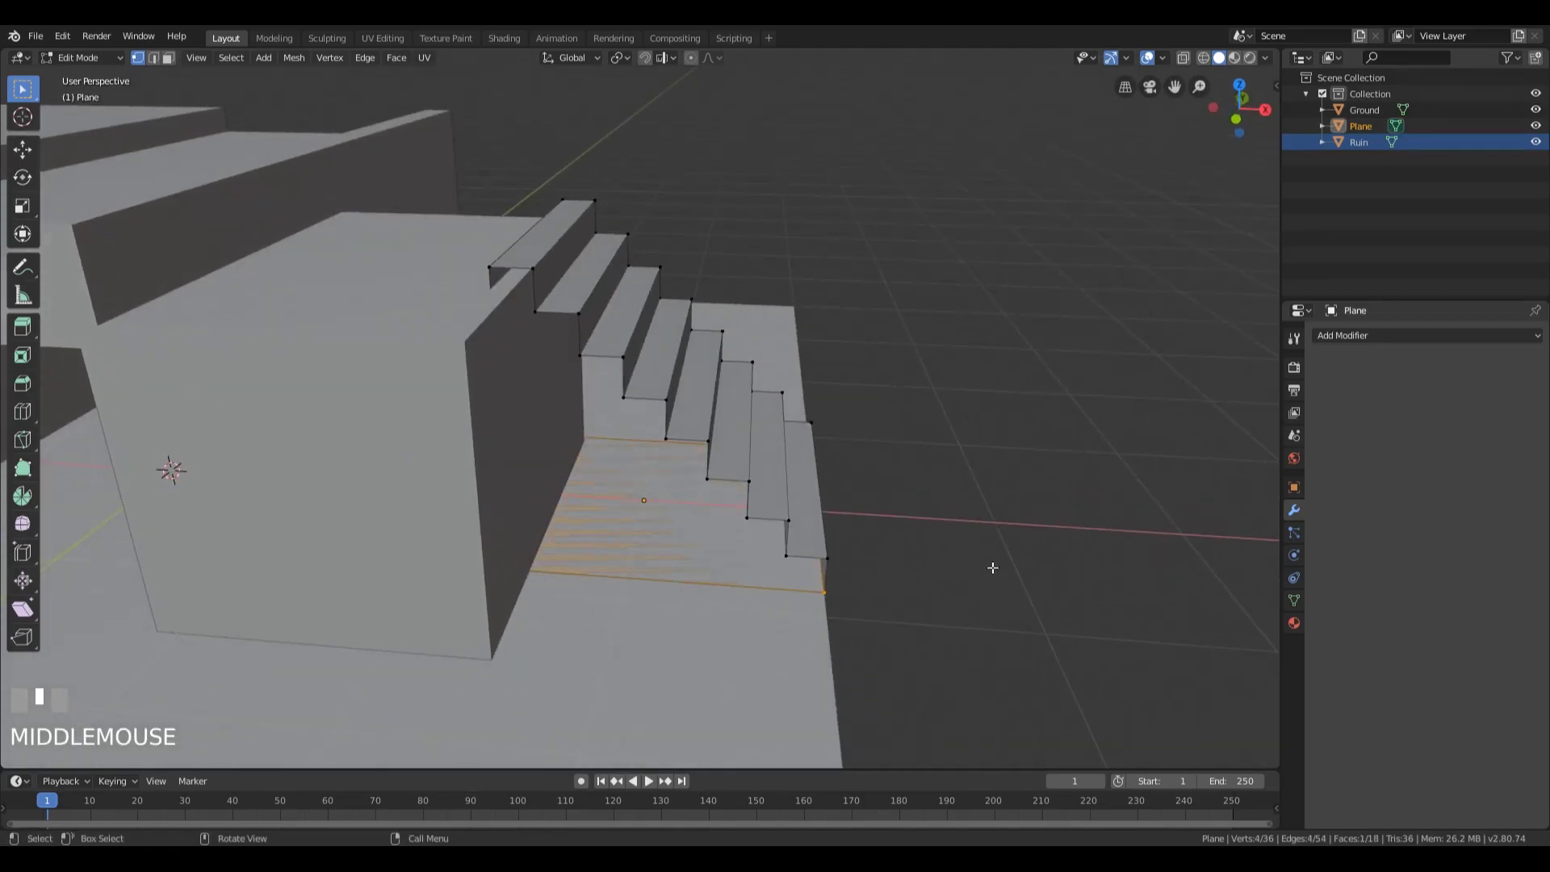
middle_click_drag(993, 463, 917, 475)
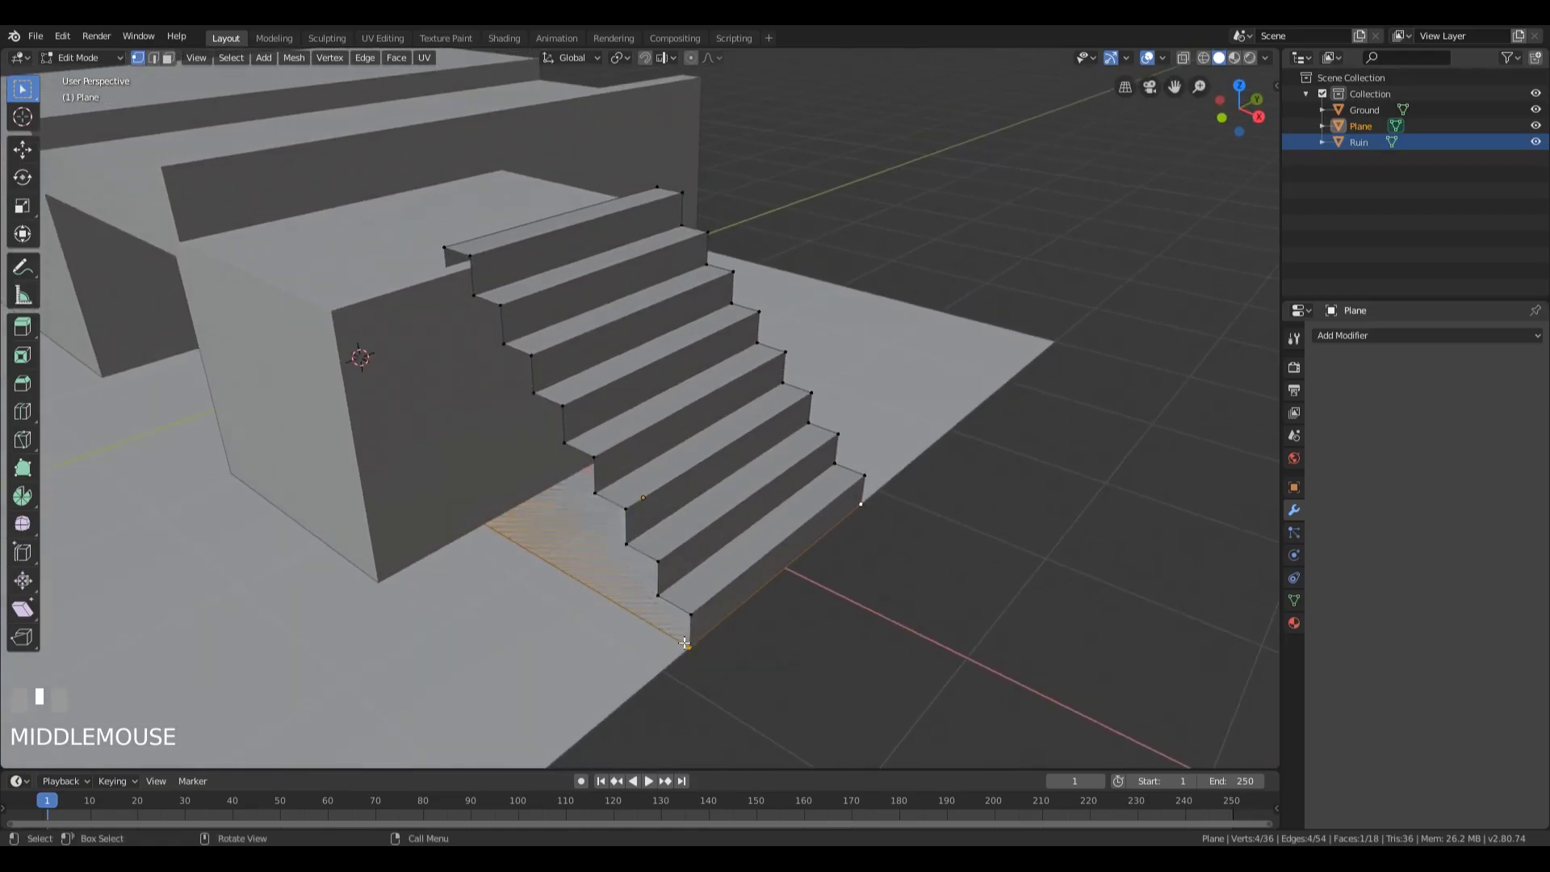
- Fill both open stepped sides of the staircase with faces from their boundary edge loops
middle_click_drag(1062, 443, 652, 530)
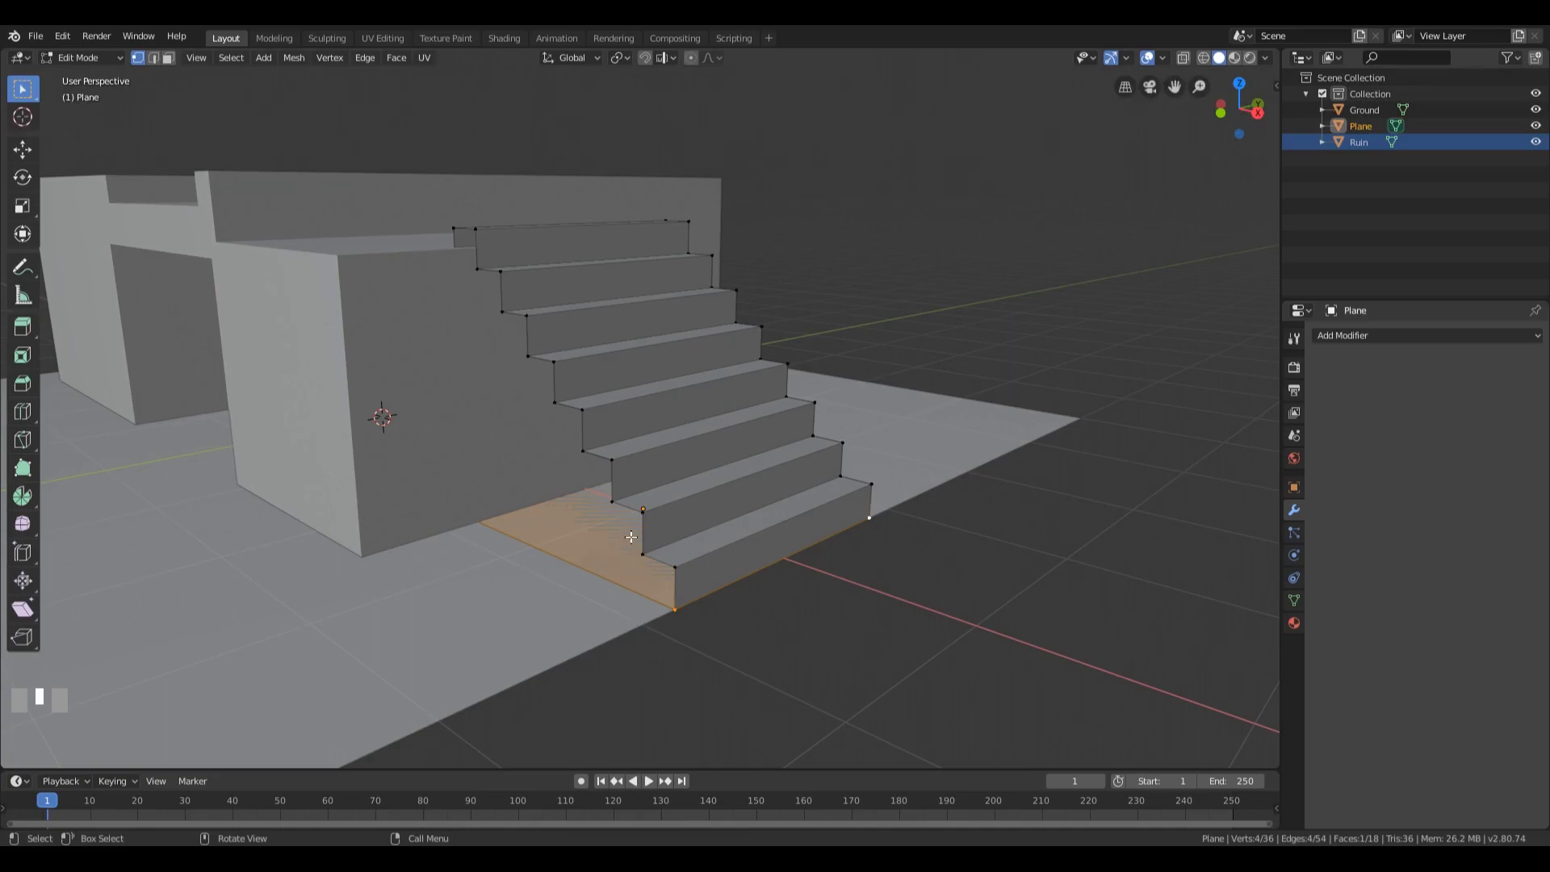
left_click(613, 478, "alt")
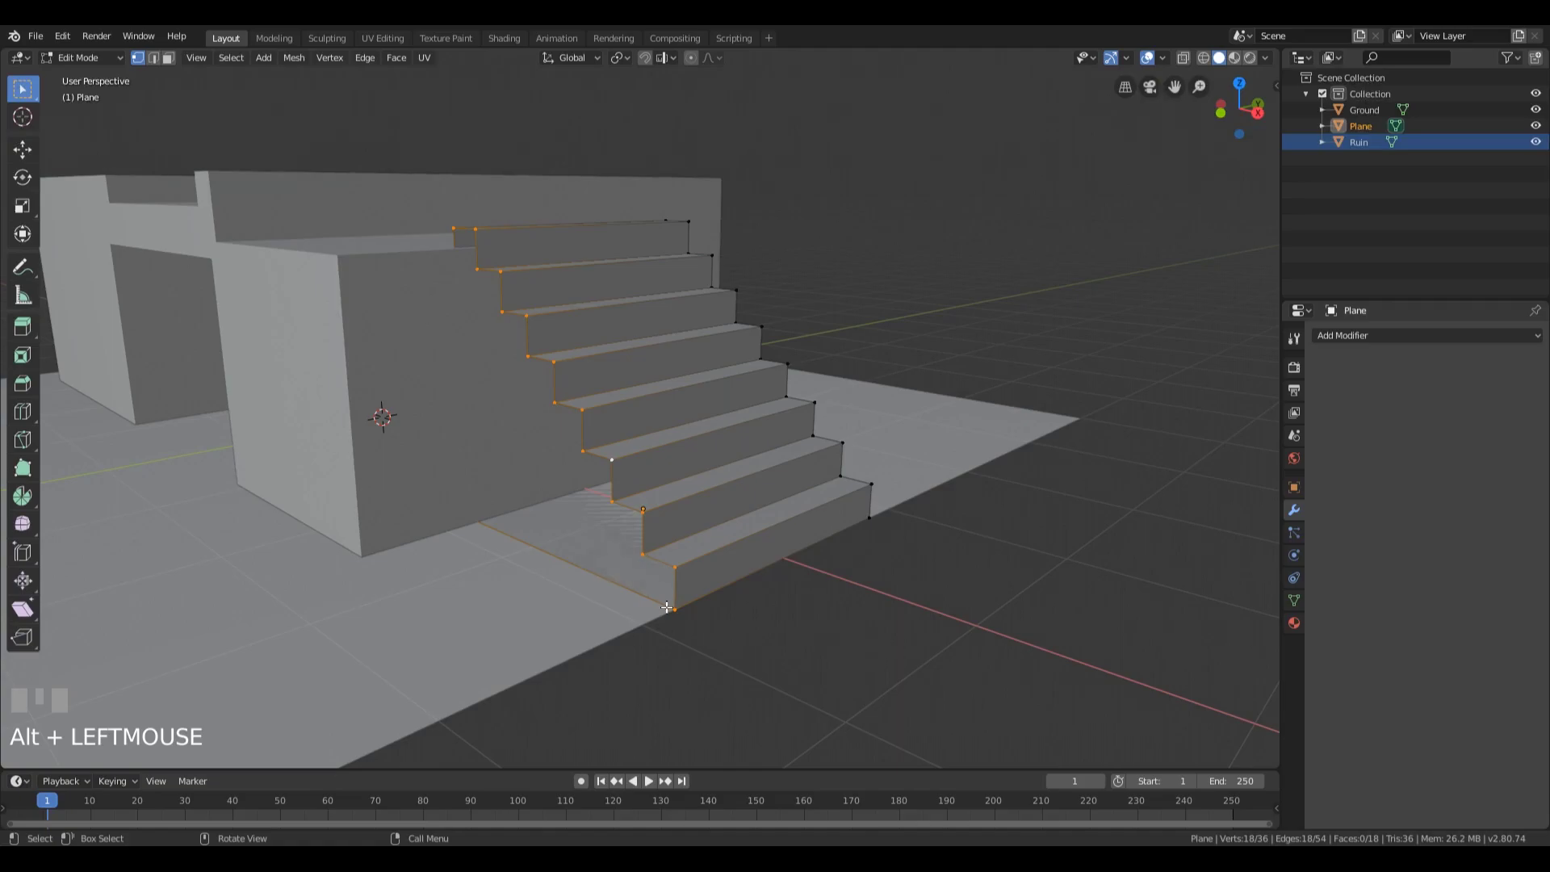
key("f")
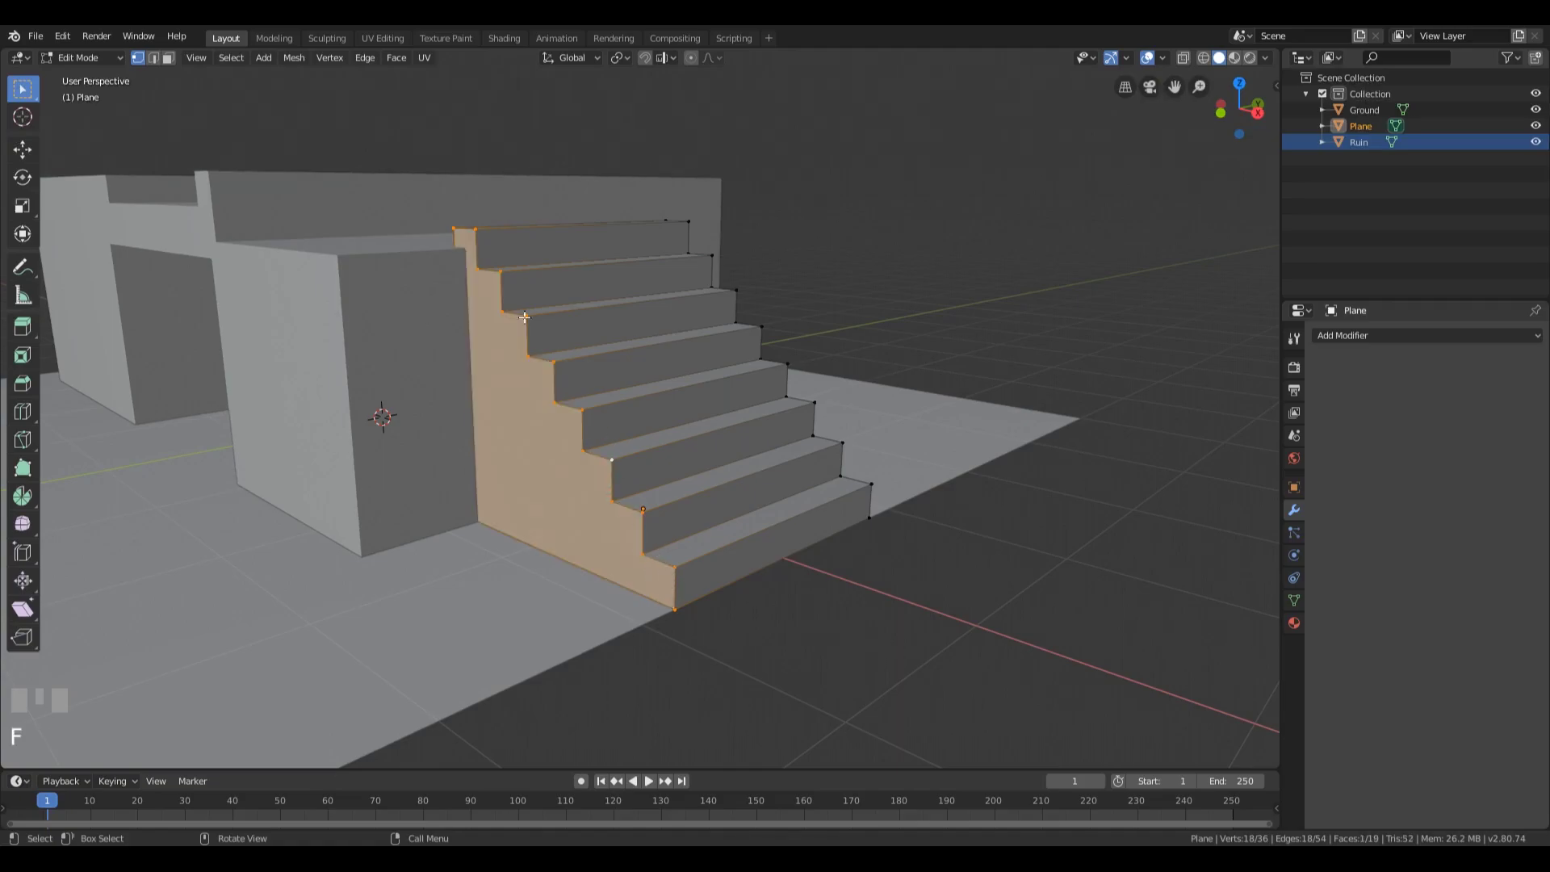
middle_click_drag(1077, 369, 834, 443)
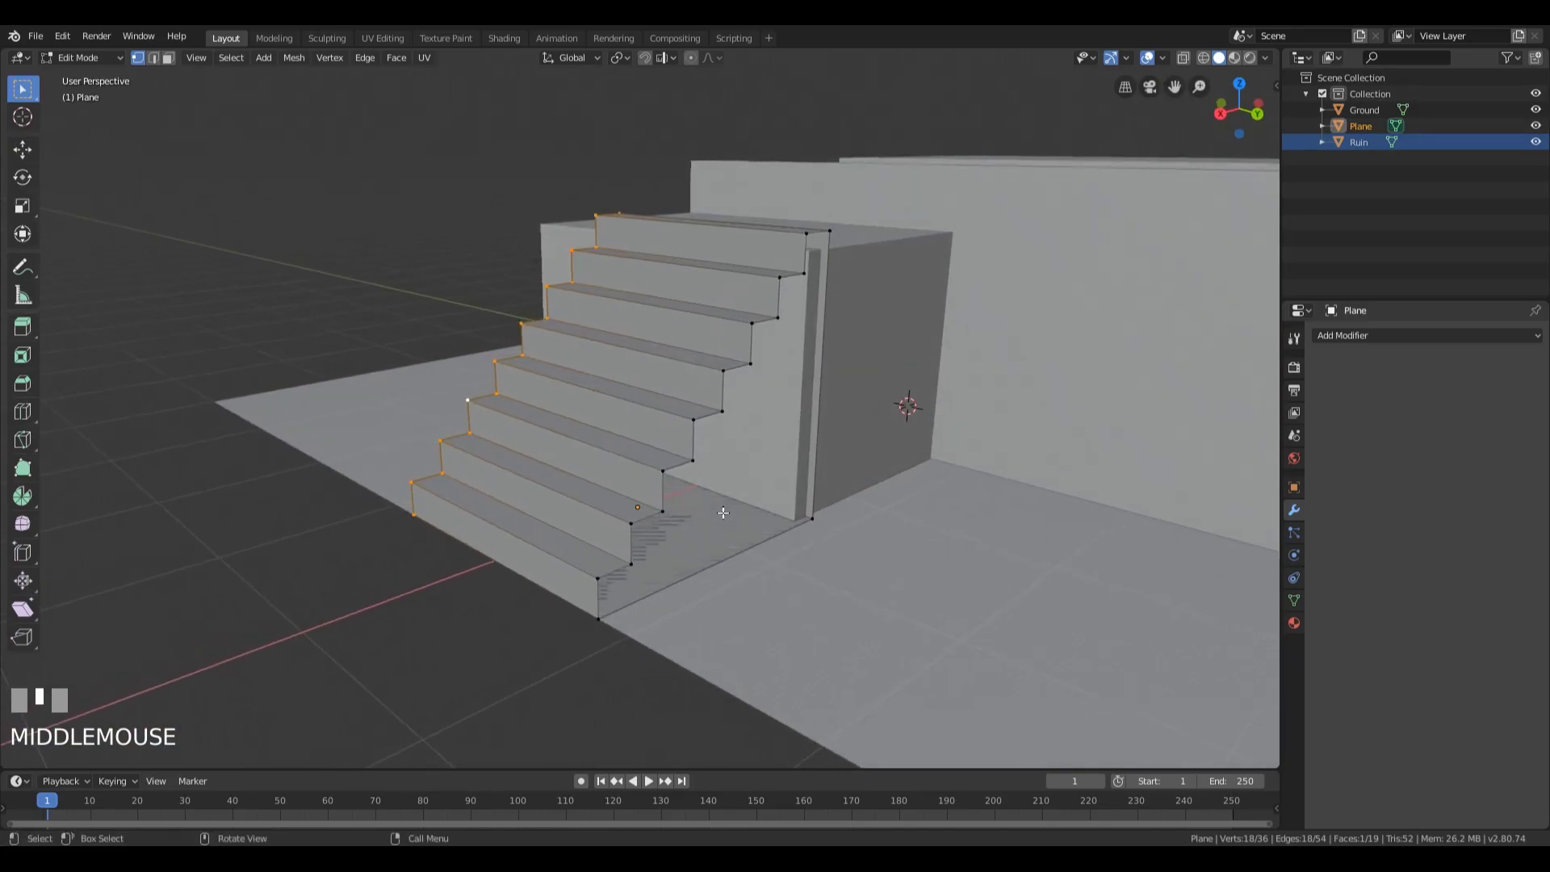
left_click(701, 454, "alt")
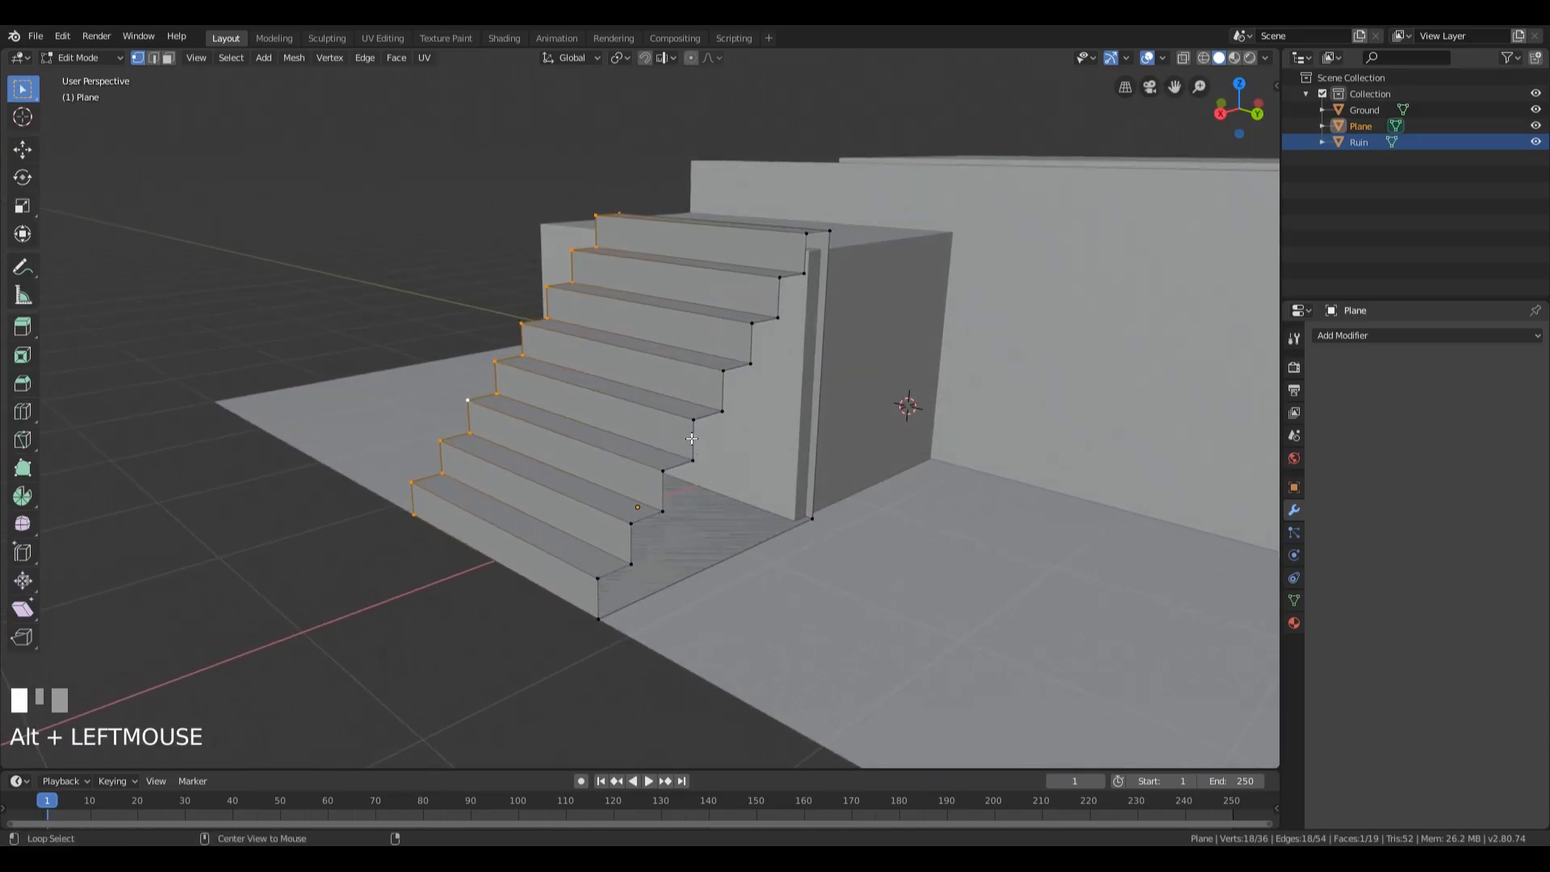
key("f")
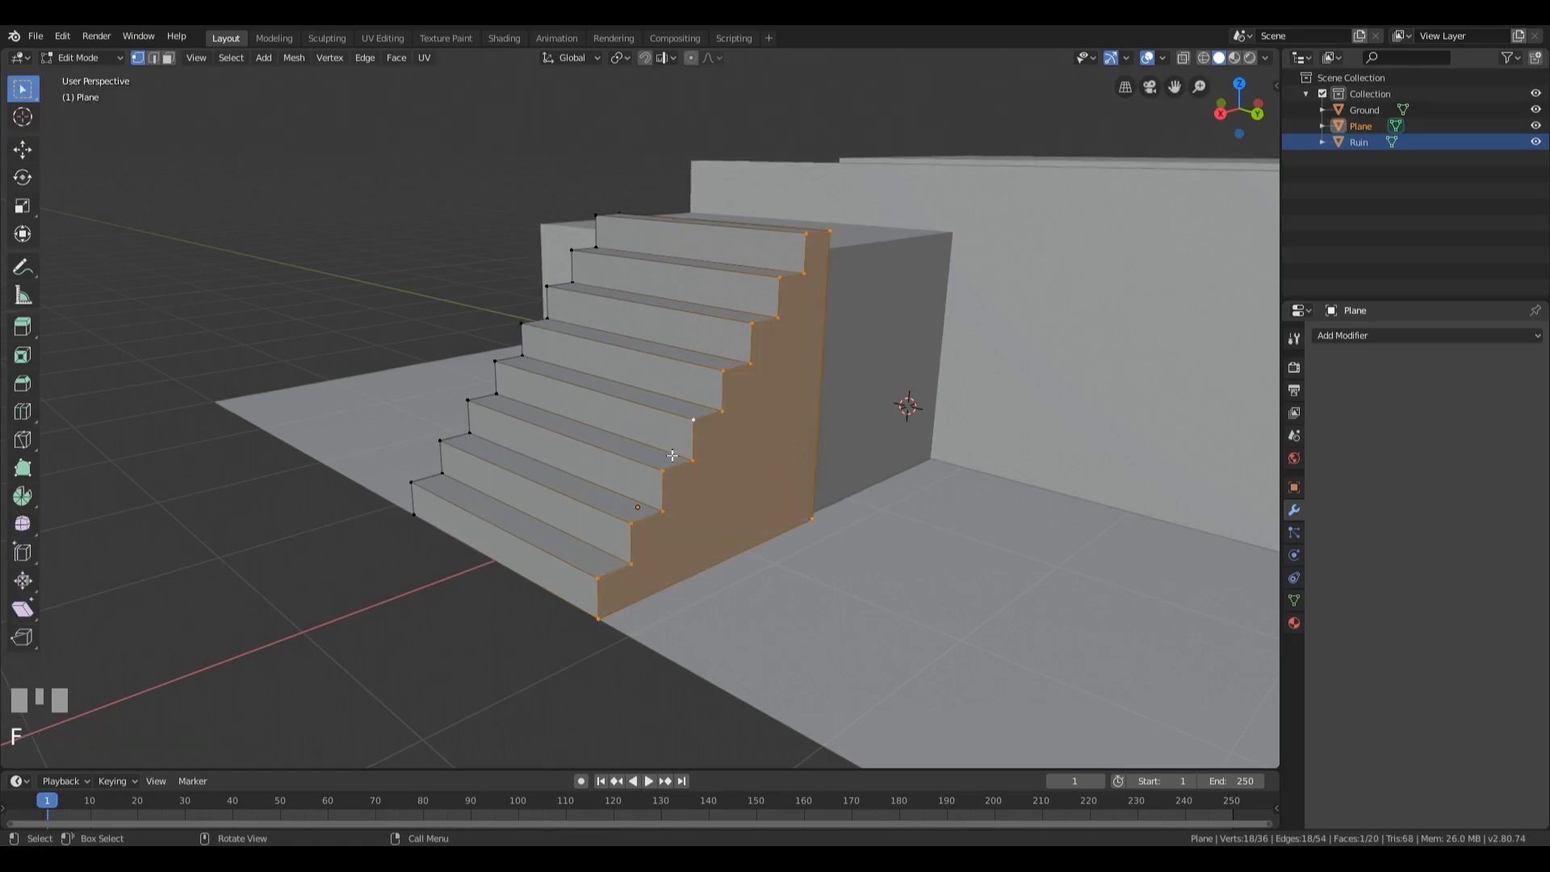
- Return to Object Mode and inspect the staircase's height against the ruin's platform
key("ctrl+alt+shift+KP_Divide")
key("Tab")
middle_click_drag(667, 438, 840, 424)
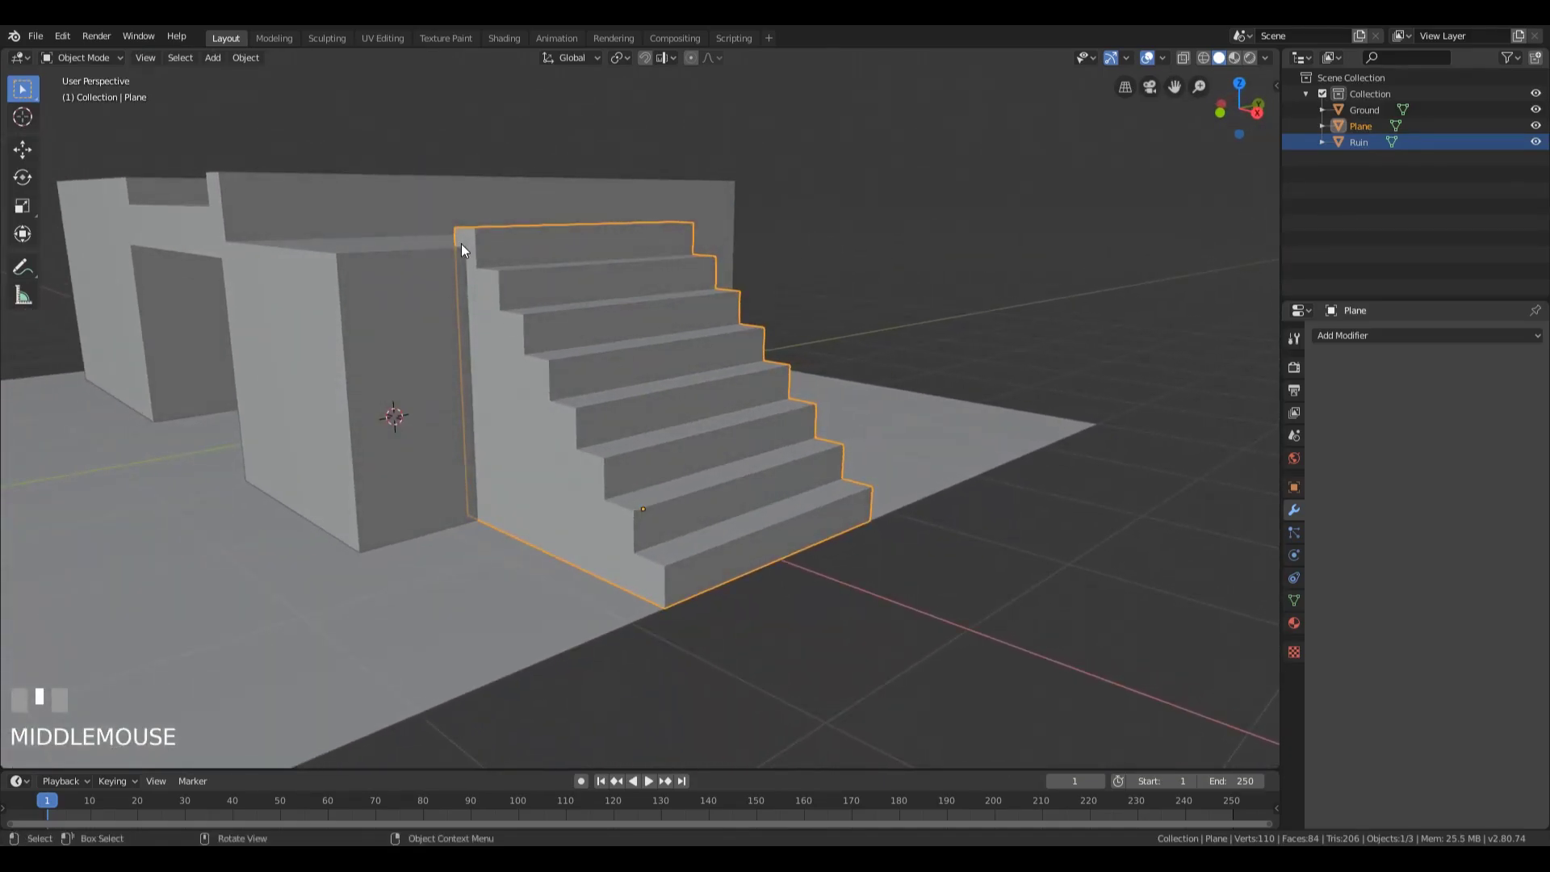
middle_click_drag(563, 367, 520, 343)
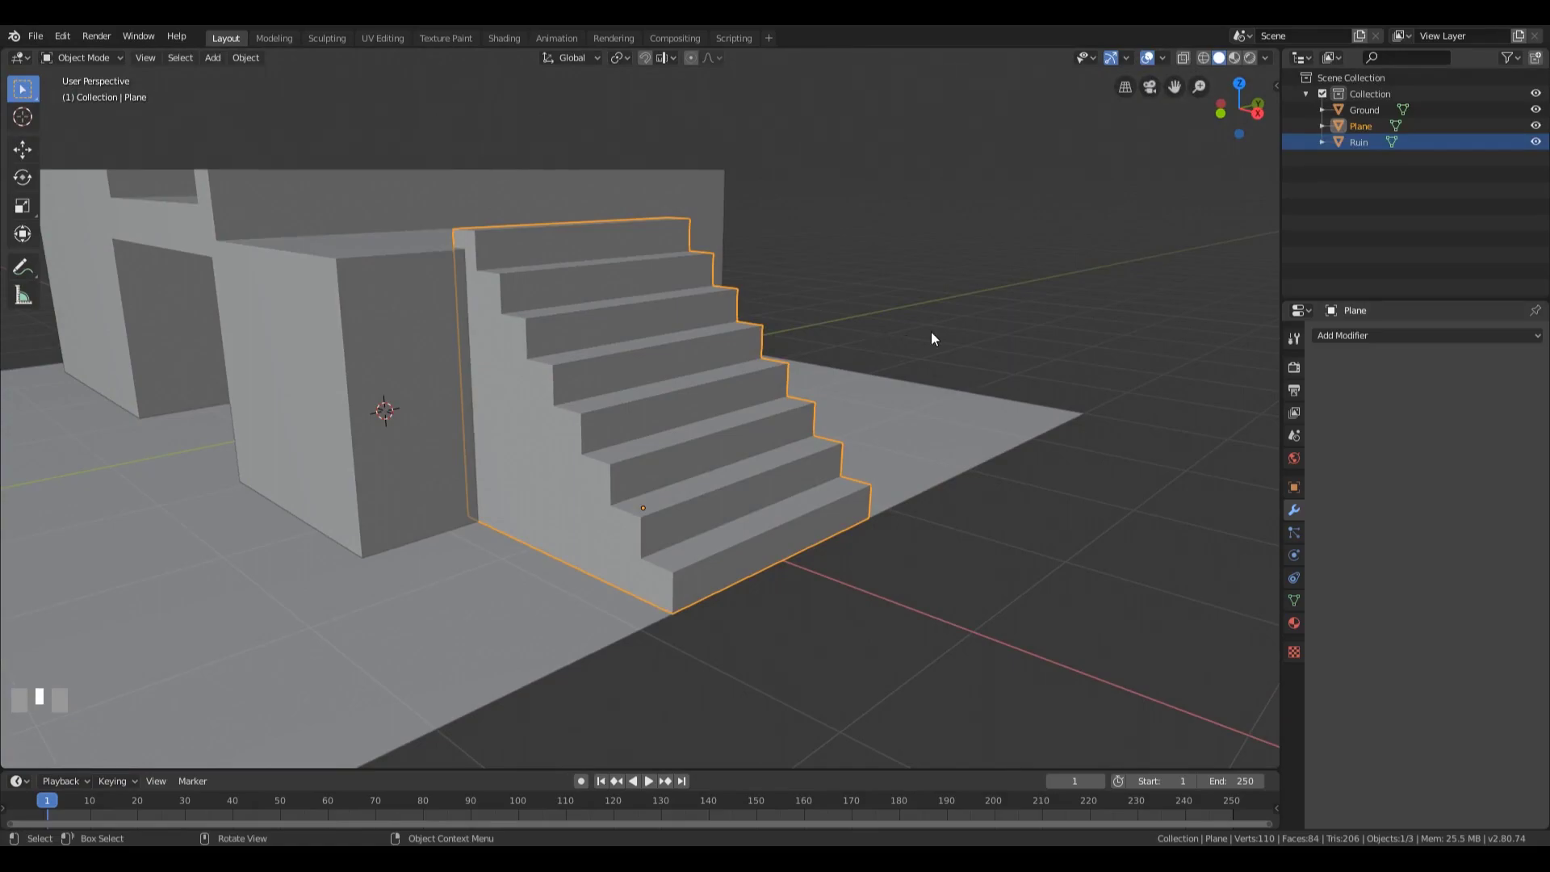
- Set the staircase's Z dimension to 1.5 m and apply its scale
key("n")
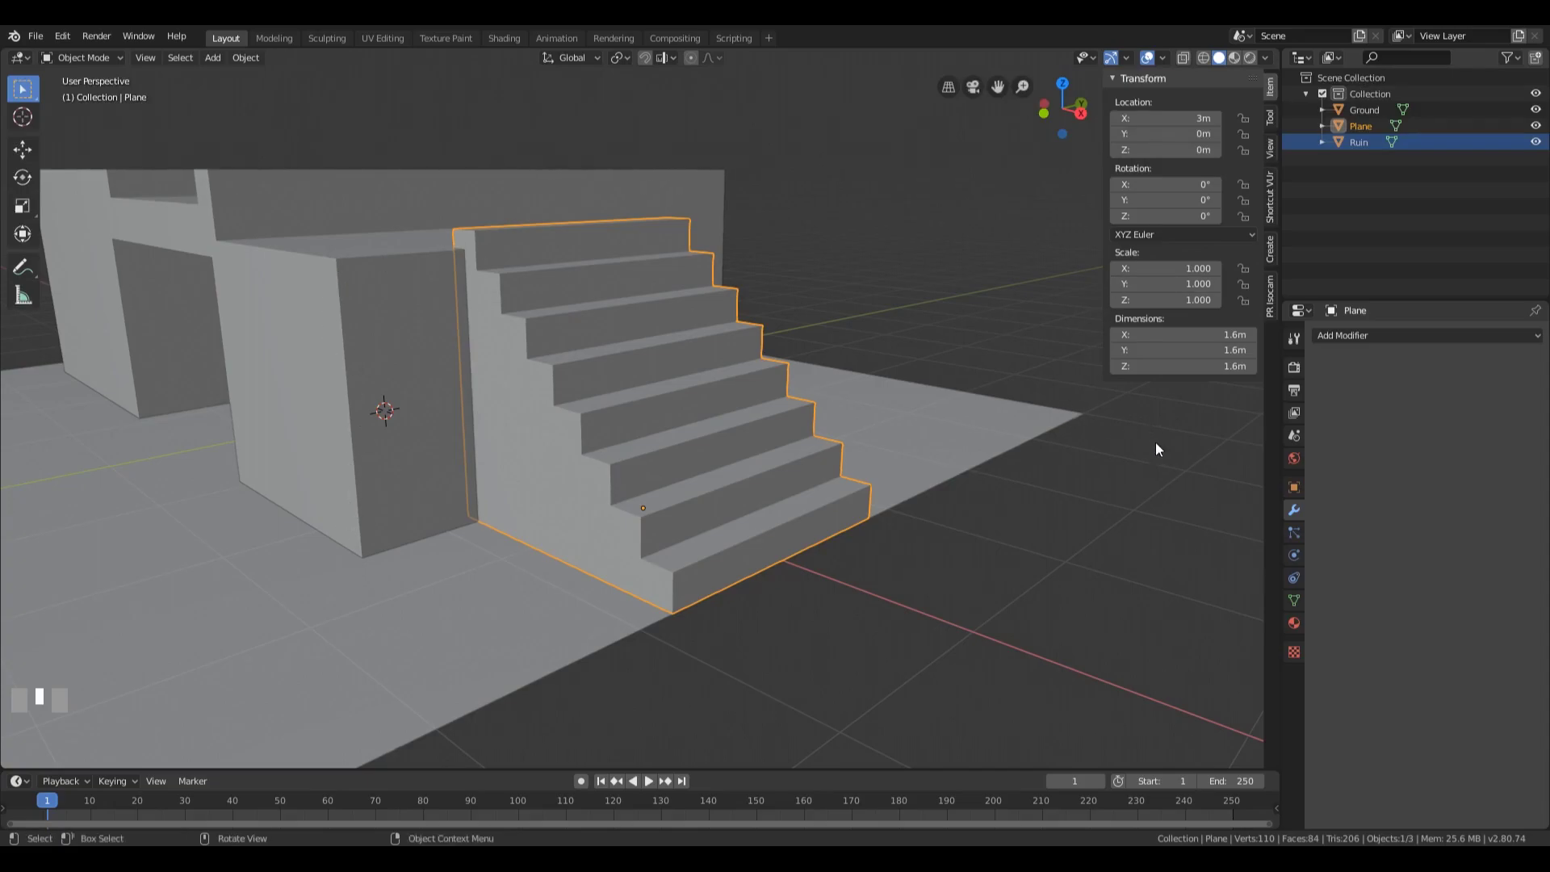
left_click(1213, 368)
type("1.")
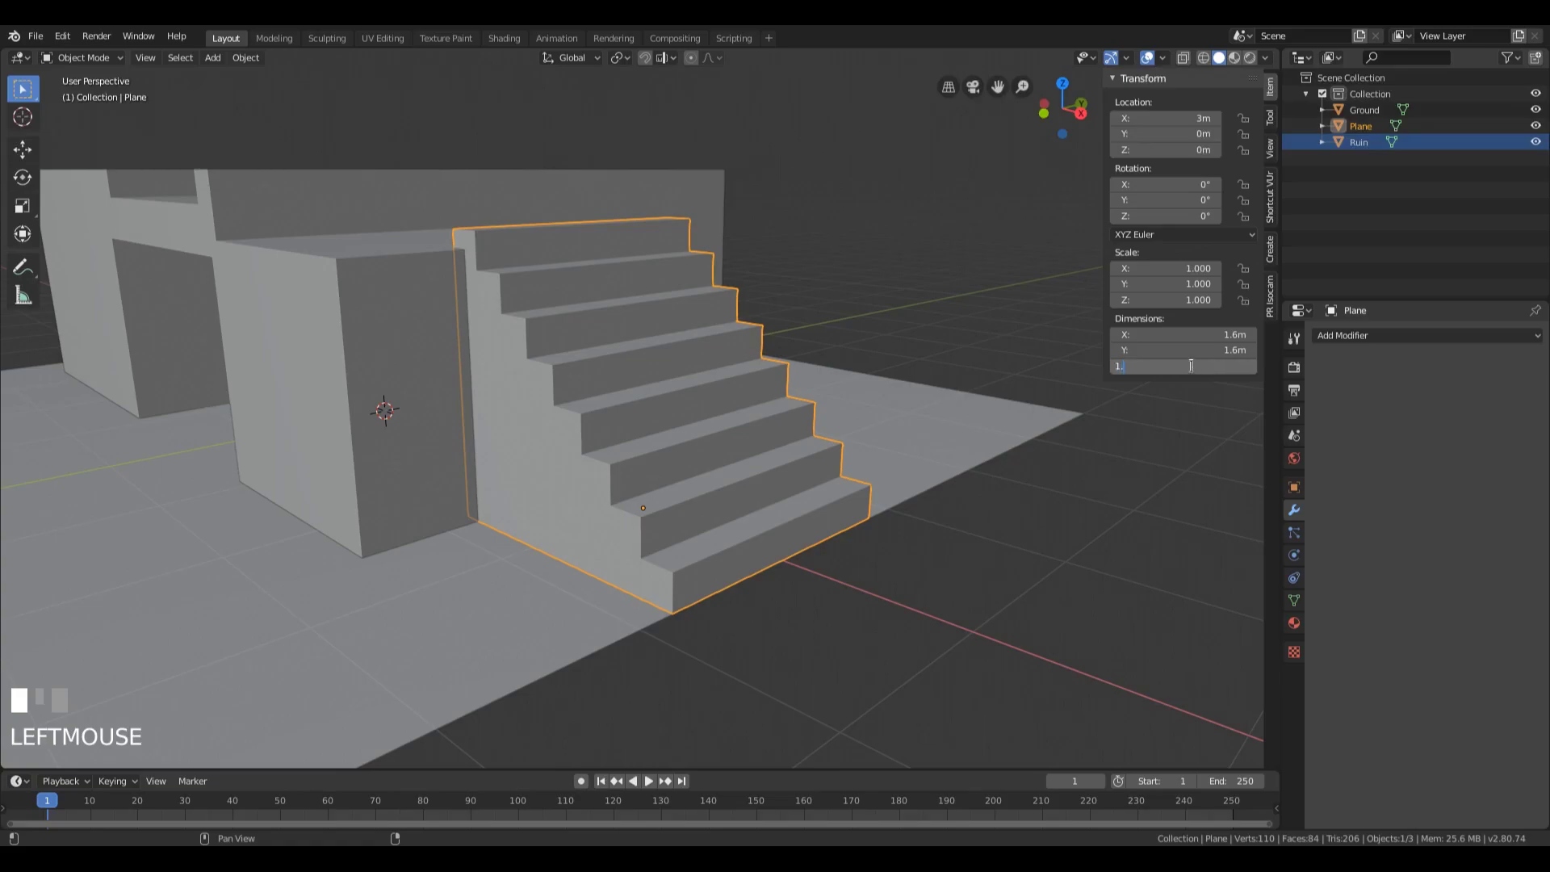
type("5")
key("KP_Enter")
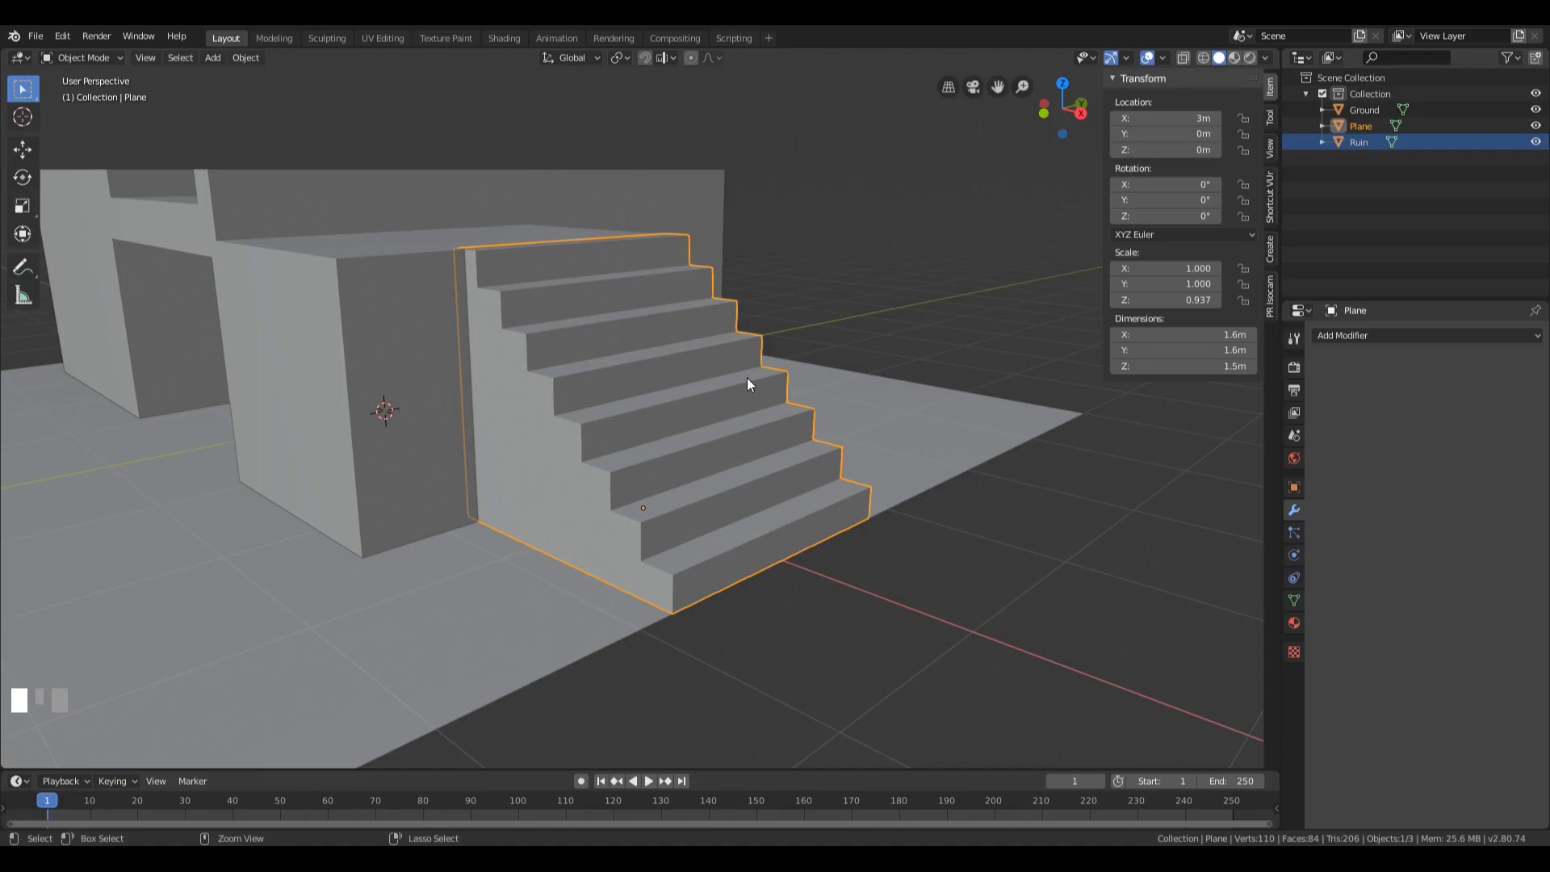
key("ctrl+a")
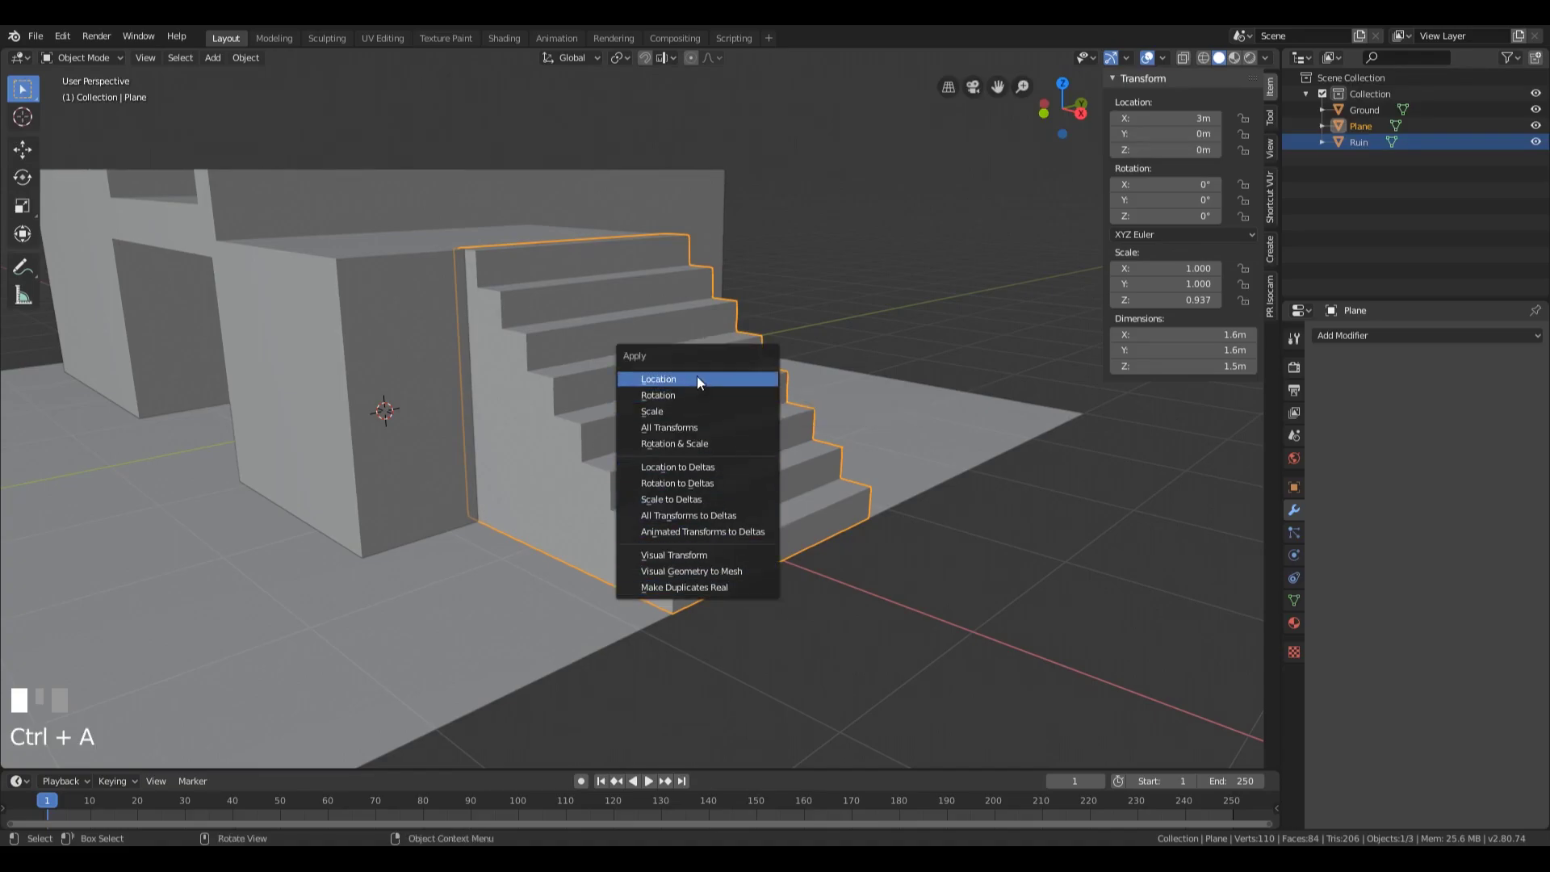
left_click(670, 414)
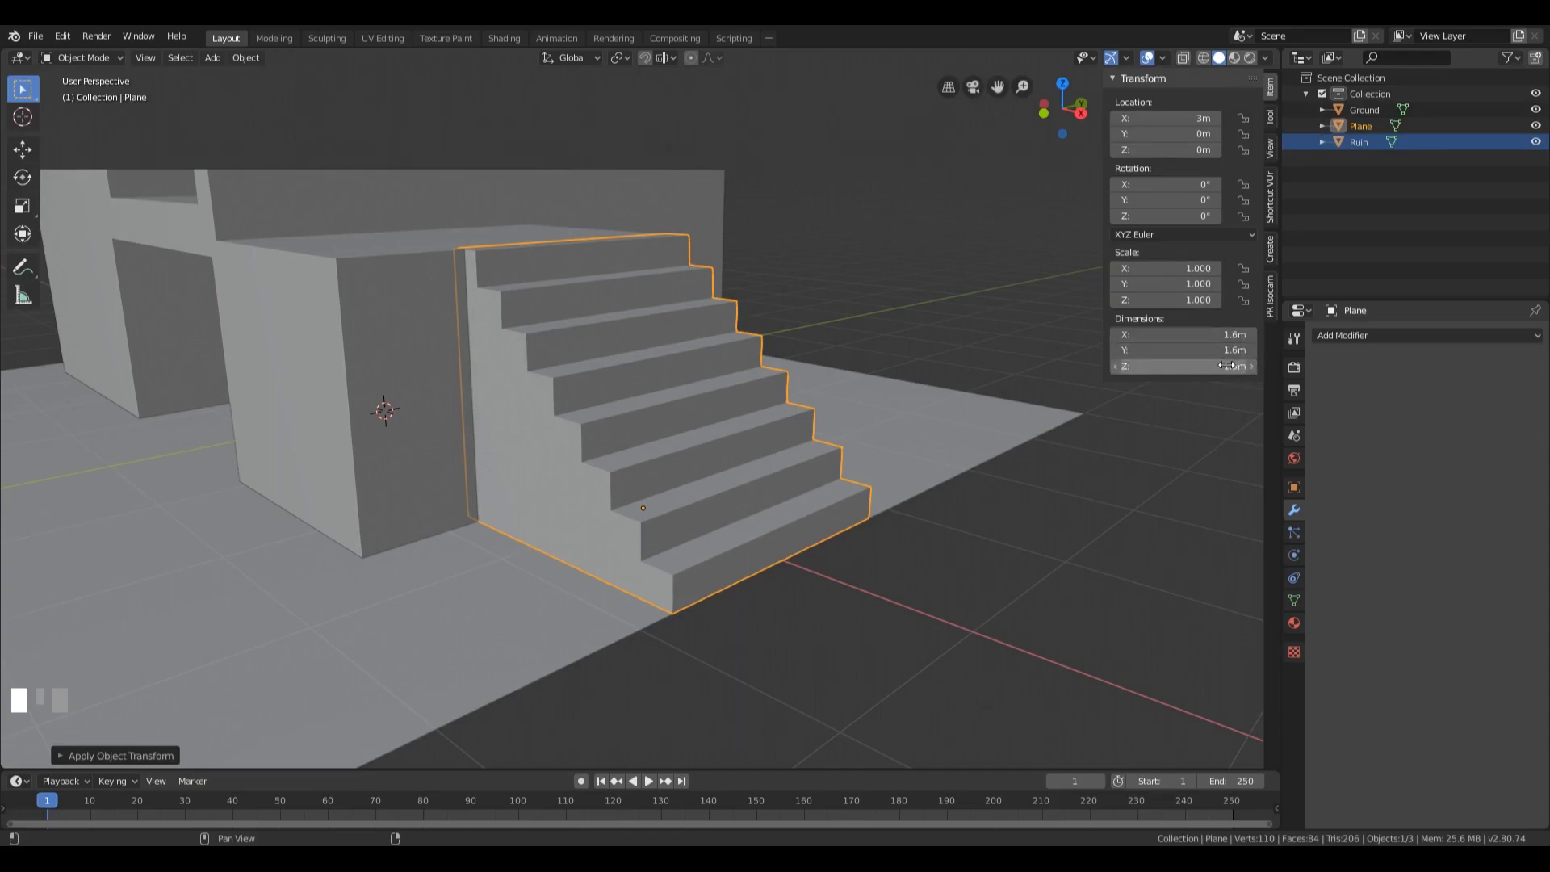
key("shift+ctrl+alt+KP_Divide")
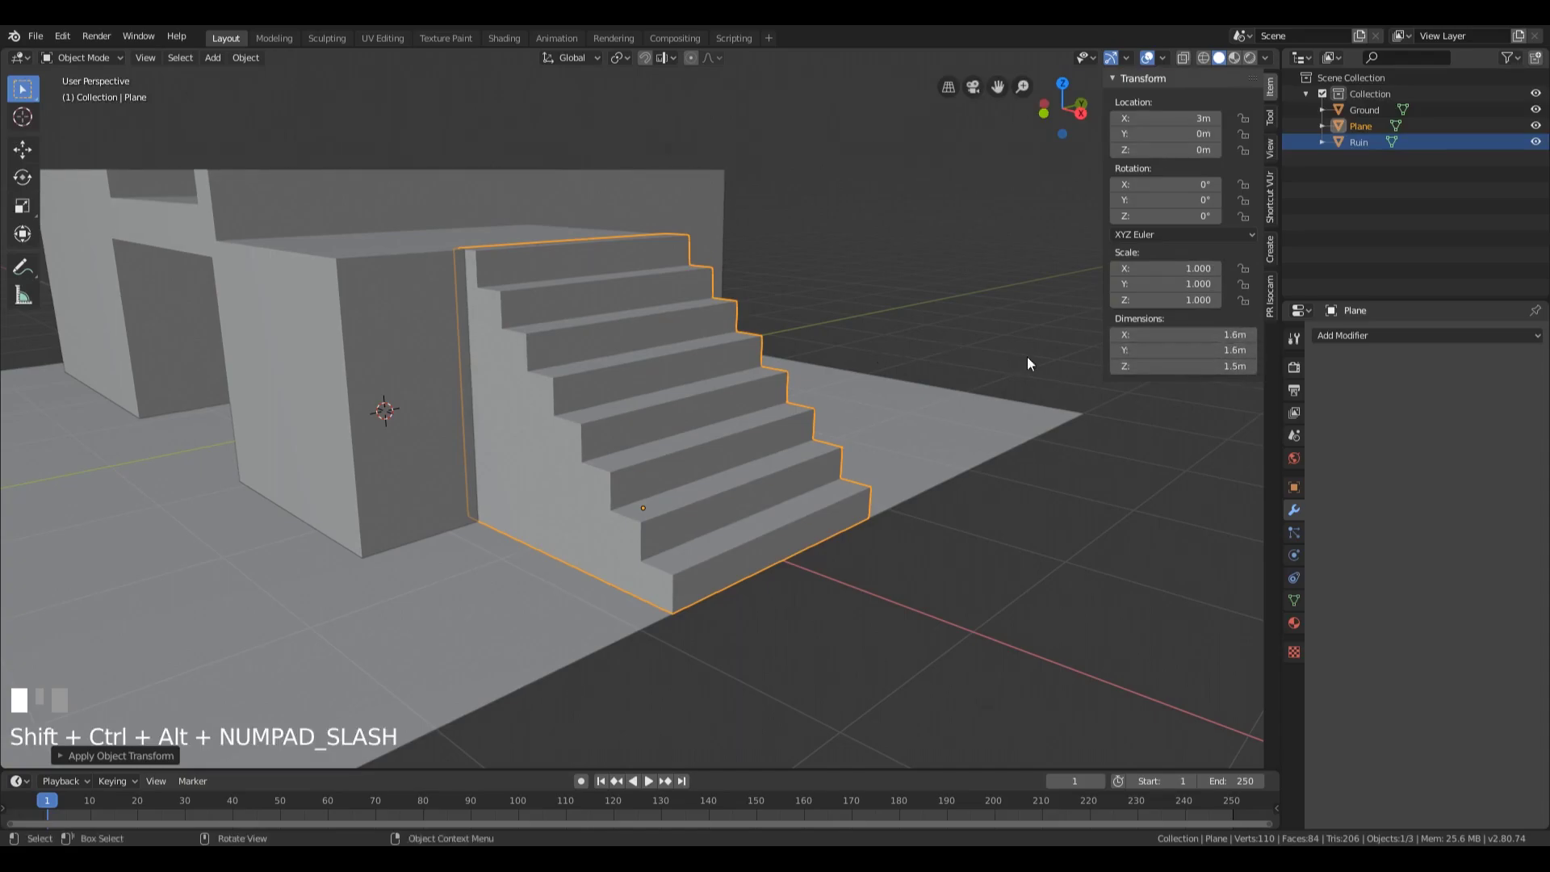
- Rename the Plane object to Stairs
double_click(1363, 126)
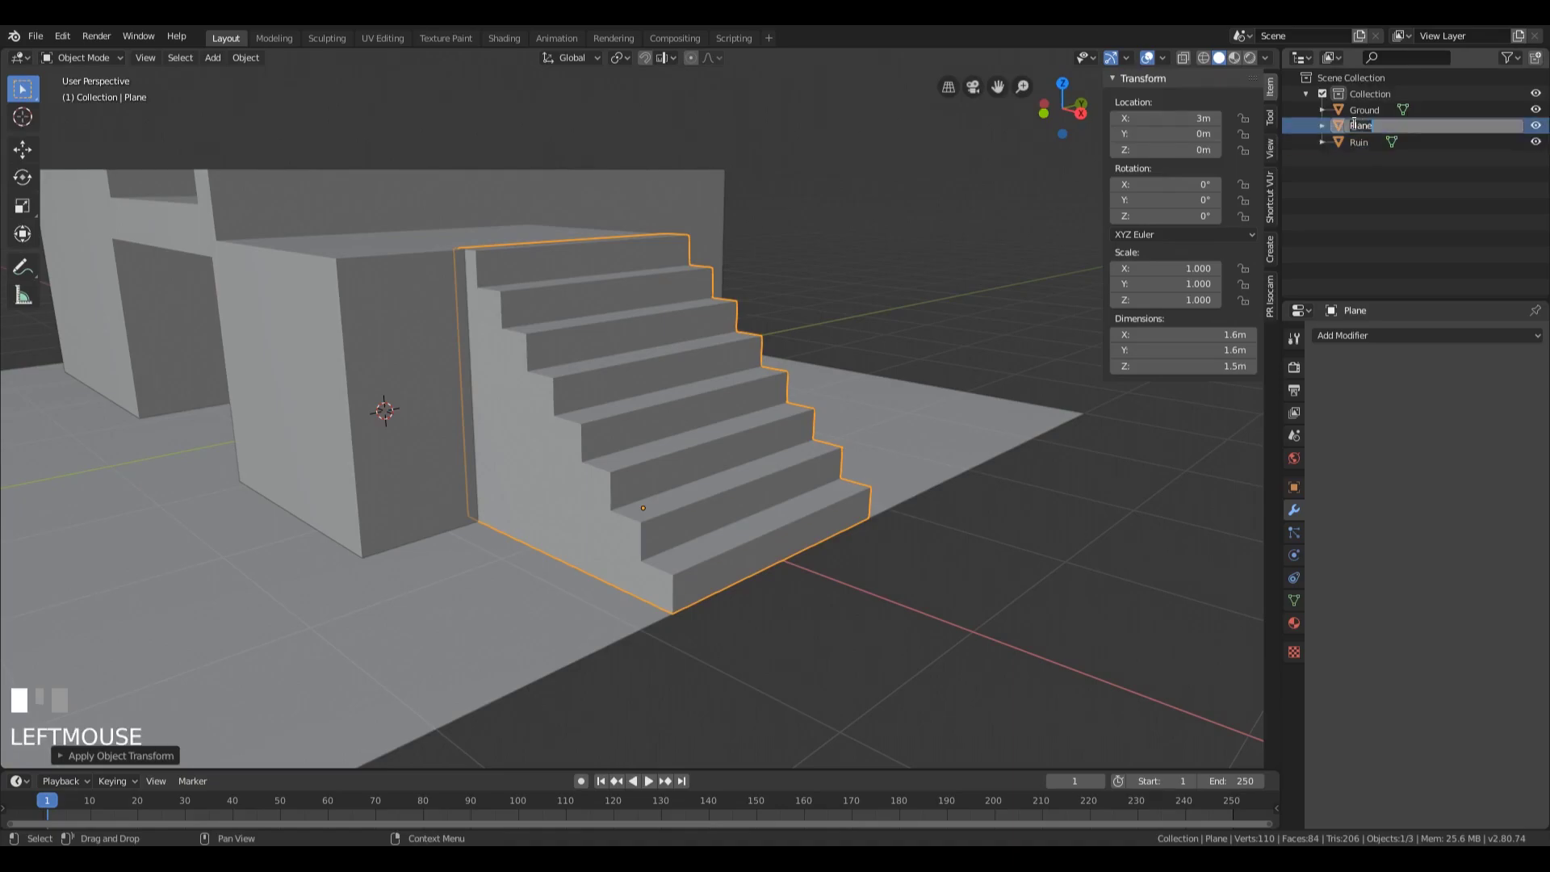
type("Stairs")
key("Return")
- Move the stairs about -0.36 m along the Y axis in front of the ruin's lower block
middle_click_drag(974, 437, 920, 441)
key("g")
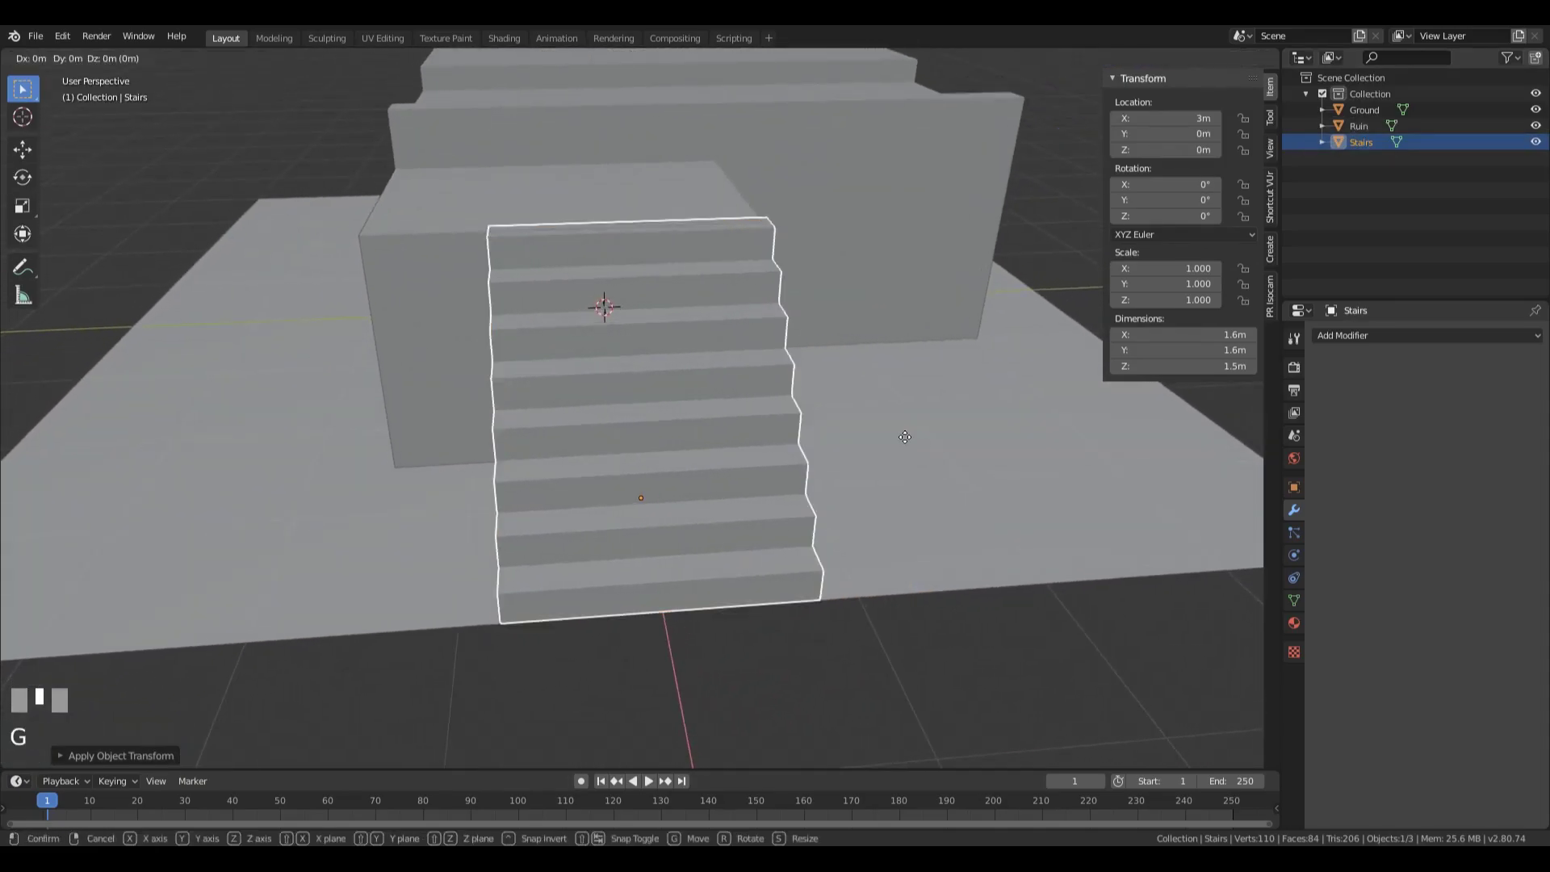
key("y")
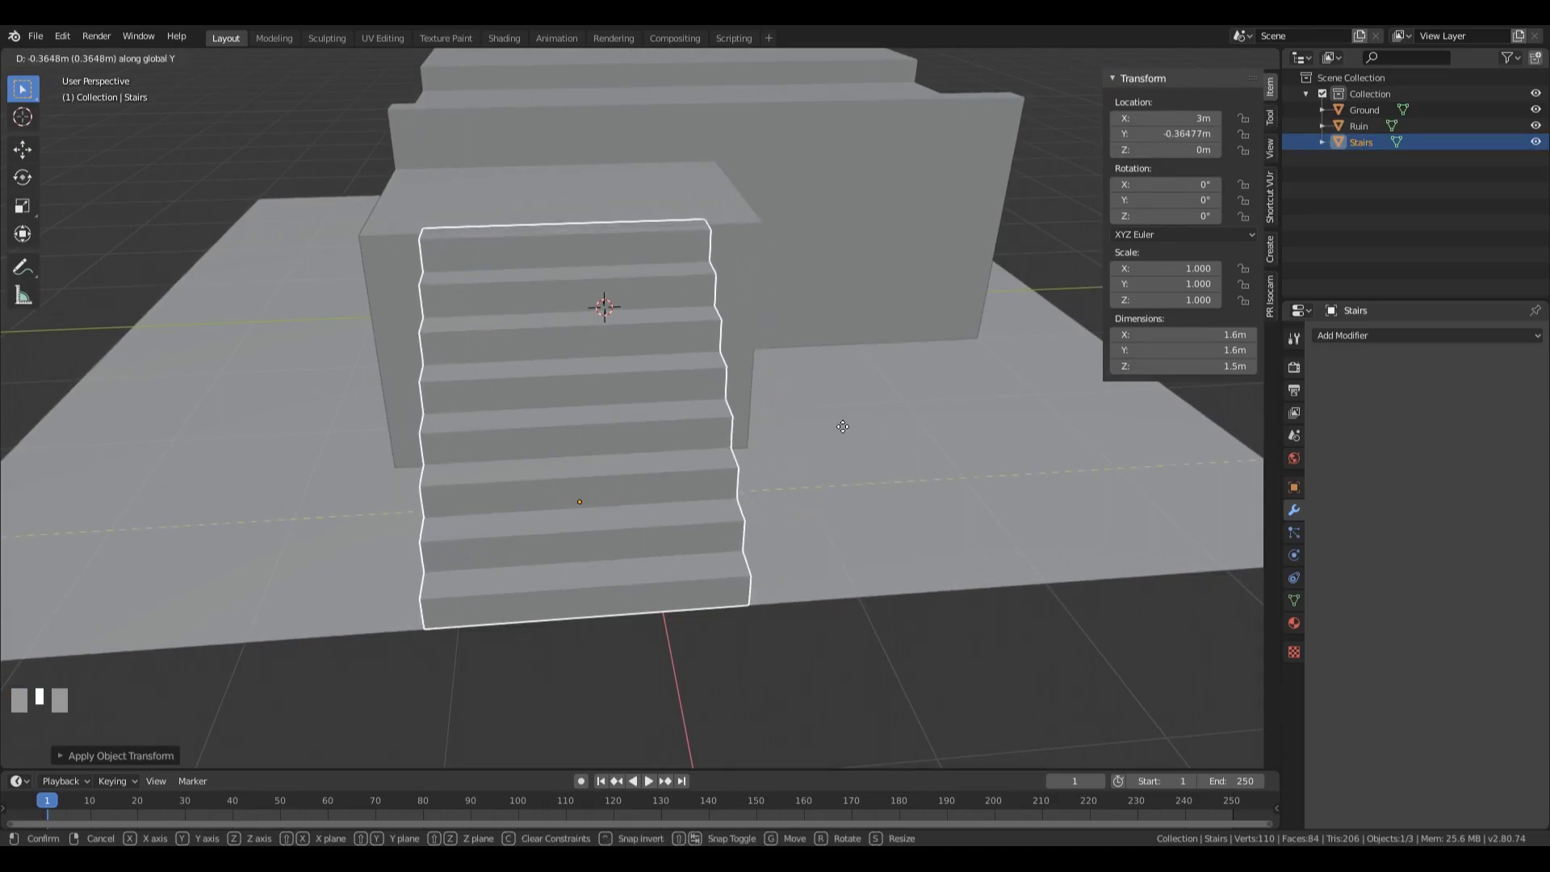
left_click(842, 426)
mouse_move(842, 427)
middle_mouse_down()
mouse_move(808, 454)
mouse_move(862, 449)
middle_mouse_up()
scroll(862, 449, "down", 3)
middle_click_drag(754, 382, 815, 415, "shift")
scroll(795, 423, "up", 2)
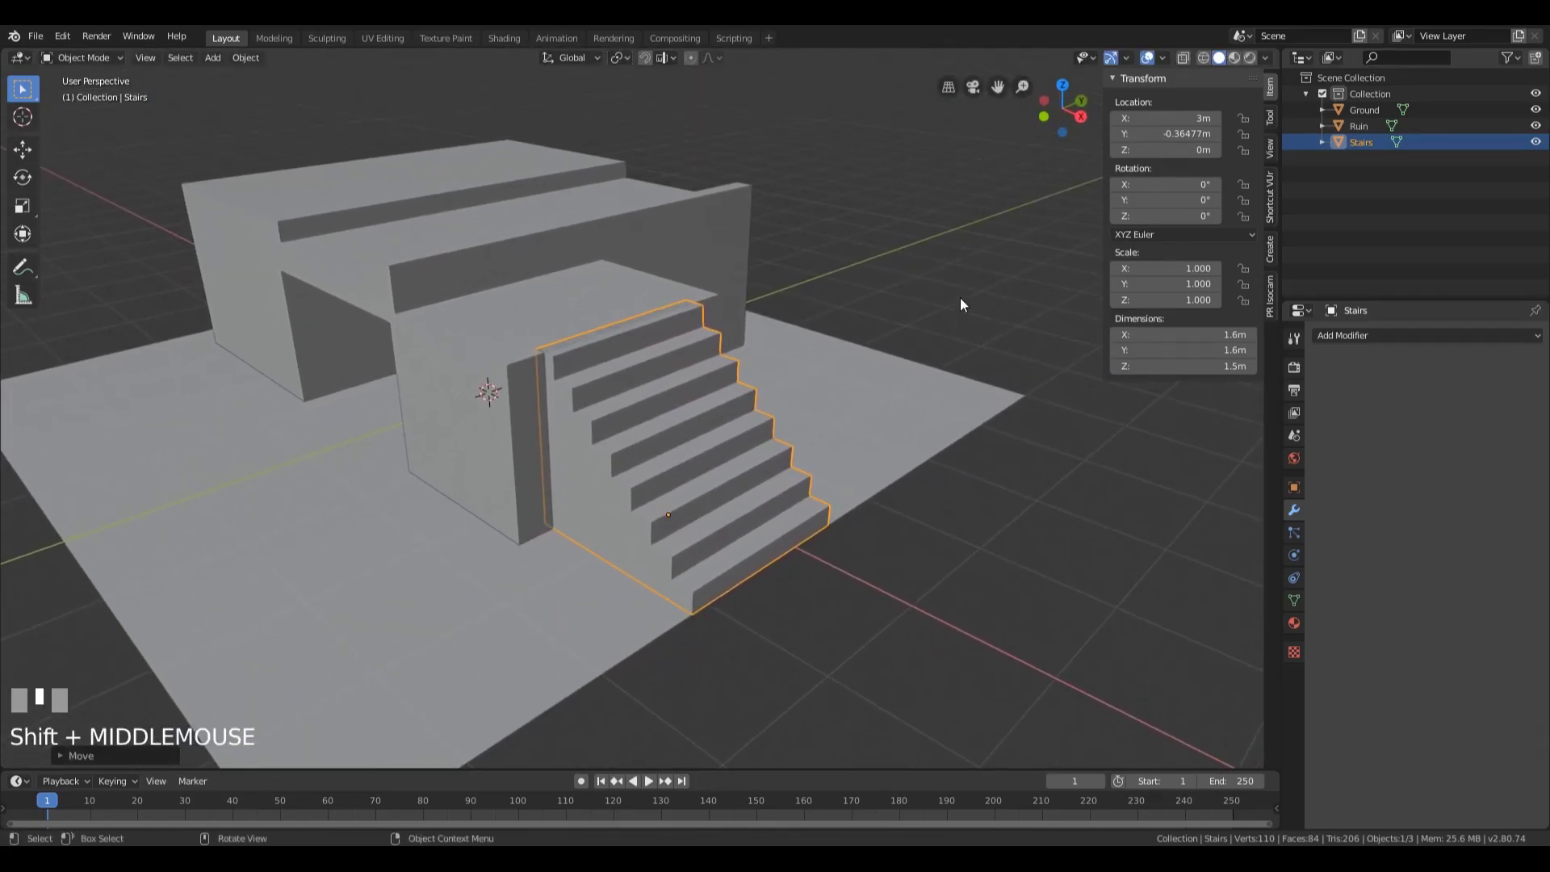